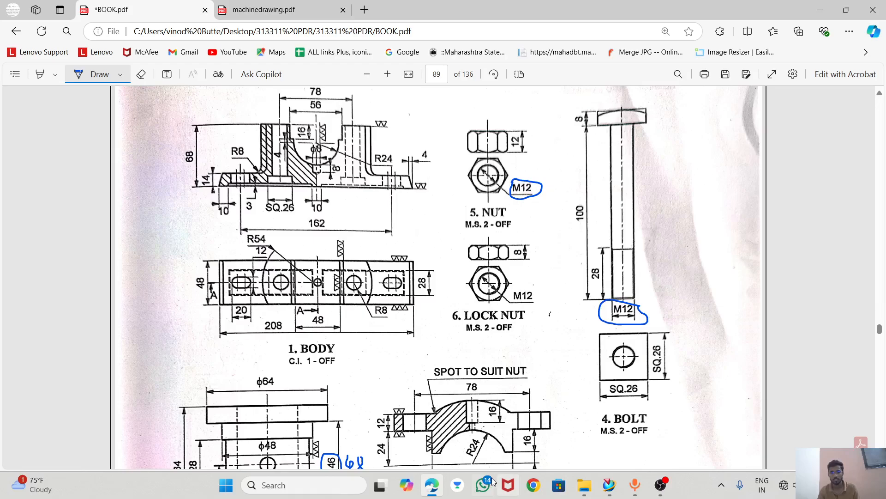
Look through machinedrawing.pdf for the section on drawing hexagonal nuts.
{"action": "left_click", "coordinate": [296, 18]}
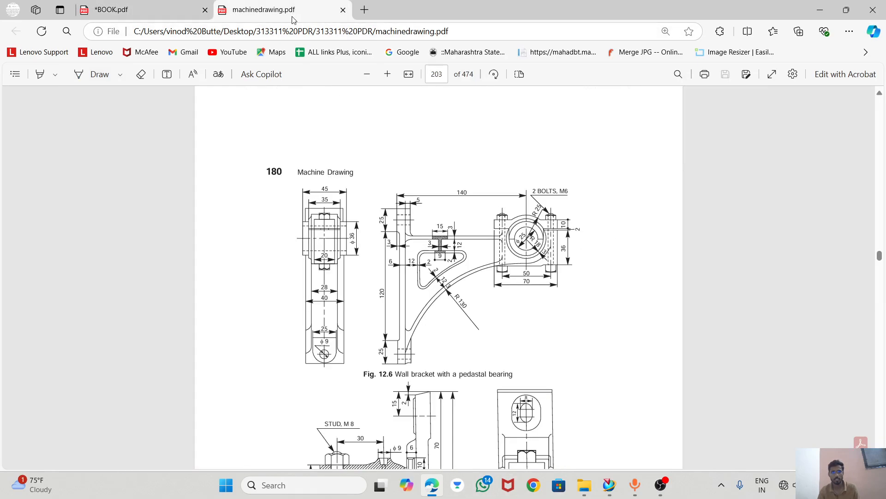
{"action": "scroll", "coordinate": [841, 258], "scroll_direction": "up", "scroll_amount": 9}
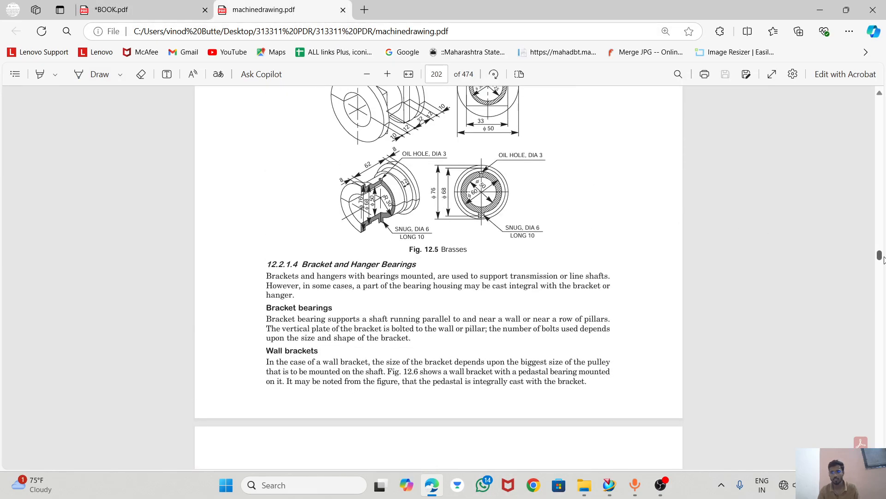
{"action": "left_click_drag", "start_coordinate": [879, 257], "coordinate": [883, 172]}
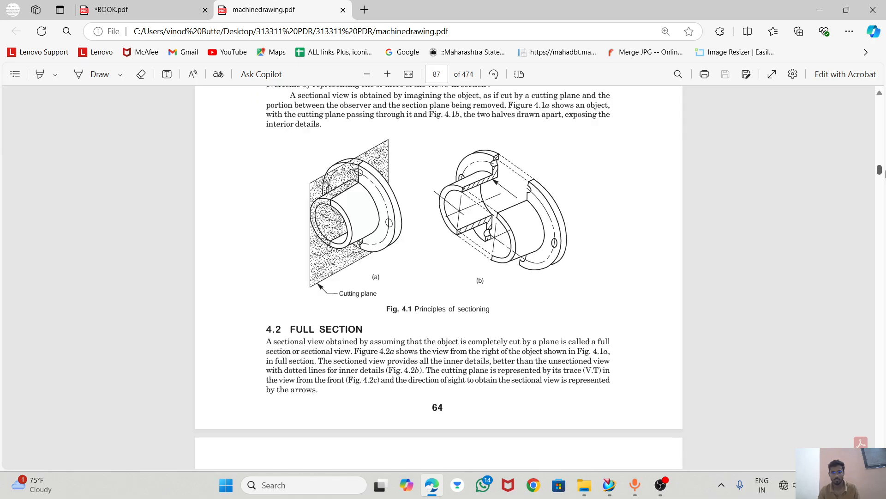
{"action": "scroll", "coordinate": [548, 263], "scroll_direction": "up", "scroll_amount": 1}
{"action": "scroll", "coordinate": [529, 249], "scroll_direction": "down", "scroll_amount": 20}
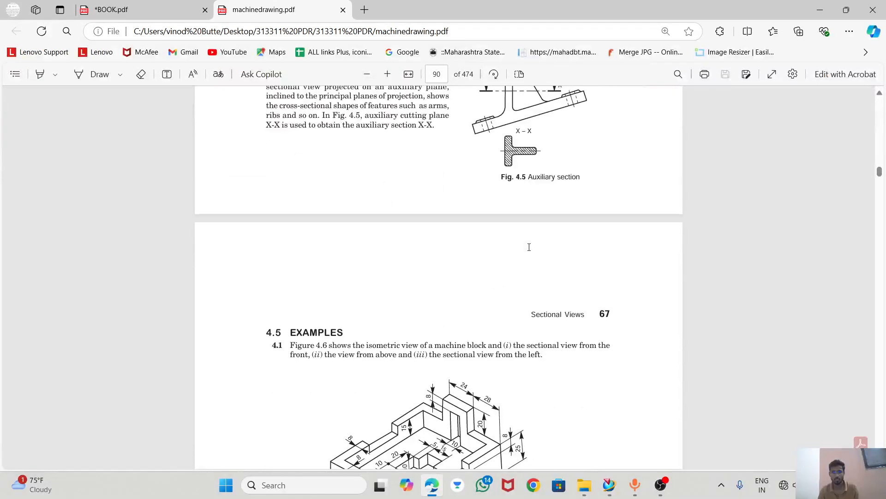
{"action": "scroll", "coordinate": [529, 250], "scroll_direction": "down", "scroll_amount": 20}
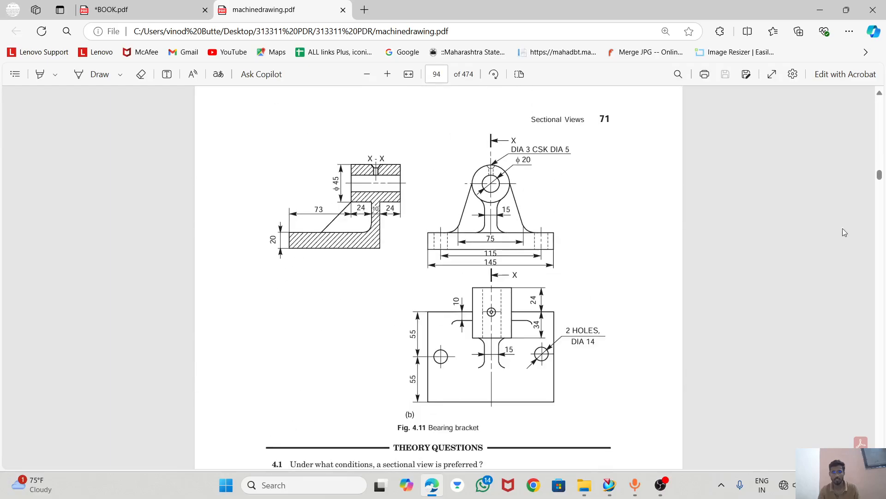
{"action": "mouse_move", "coordinate": [878, 176]}
{"action": "left_mouse_down"}
{"action": "mouse_move", "coordinate": [879, 145]}
{"action": "mouse_move", "coordinate": [883, 179]}
{"action": "left_mouse_up"}
{"action": "scroll", "coordinate": [549, 254], "scroll_direction": "down", "scroll_amount": 20}
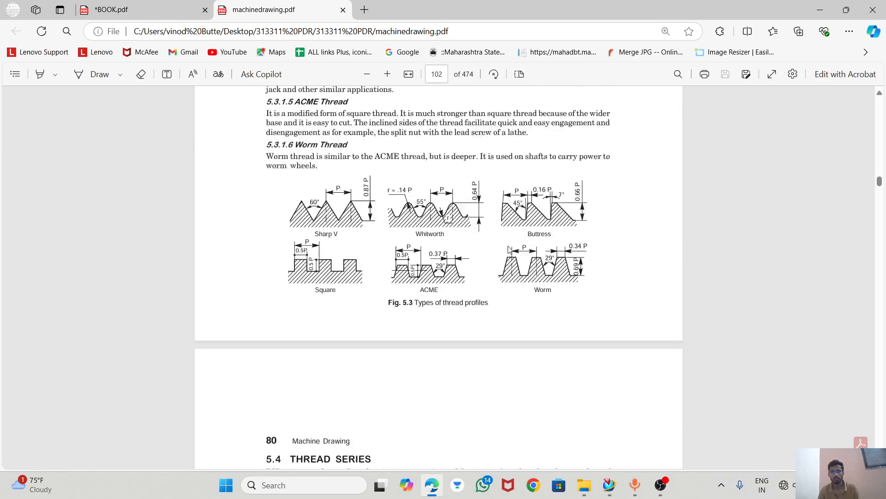
{"action": "scroll", "coordinate": [508, 250], "scroll_direction": "down", "scroll_amount": 20}
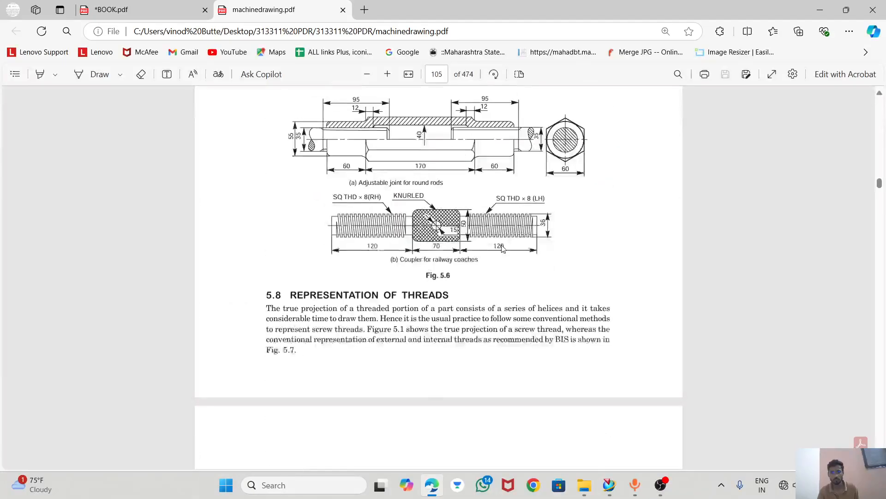
{"action": "scroll", "coordinate": [503, 248], "scroll_direction": "down", "scroll_amount": 20}
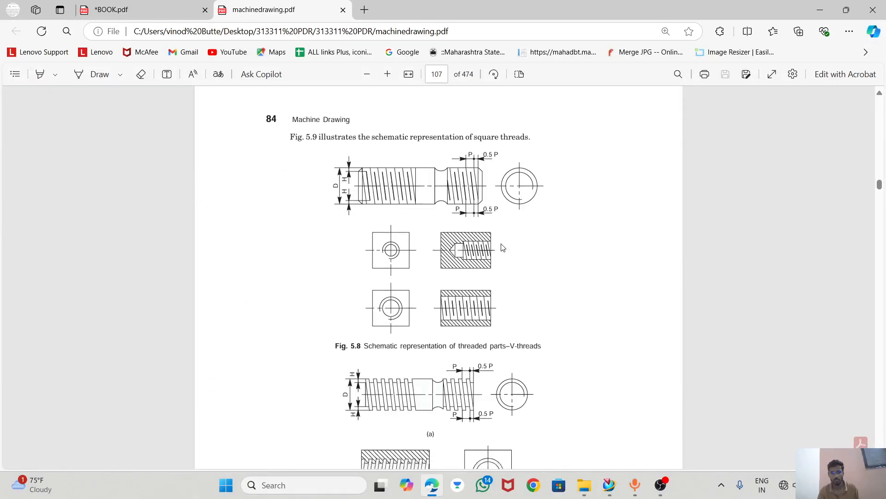
{"action": "scroll", "coordinate": [503, 248], "scroll_direction": "down", "scroll_amount": 20}
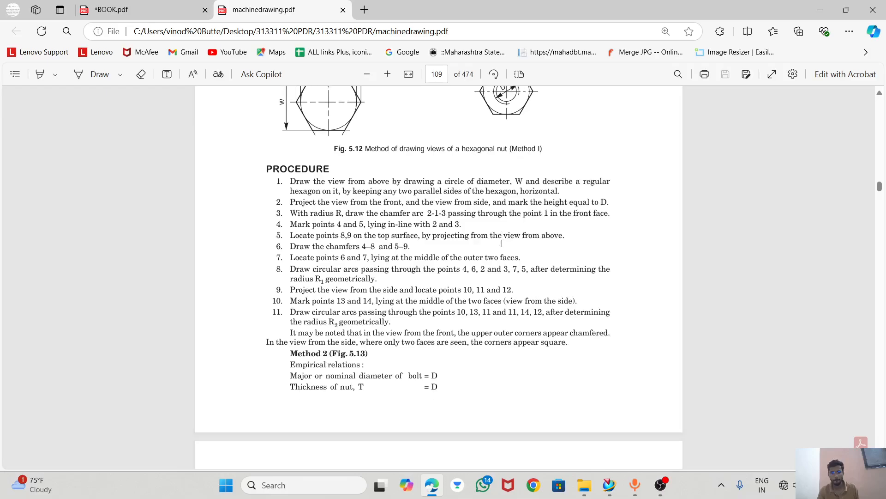
Examine the hexagonal nut figures, the drawing procedure and the Method 1 empirical relations in section 5.9.1.
{"action": "scroll", "coordinate": [502, 246], "scroll_direction": "up", "scroll_amount": 4}
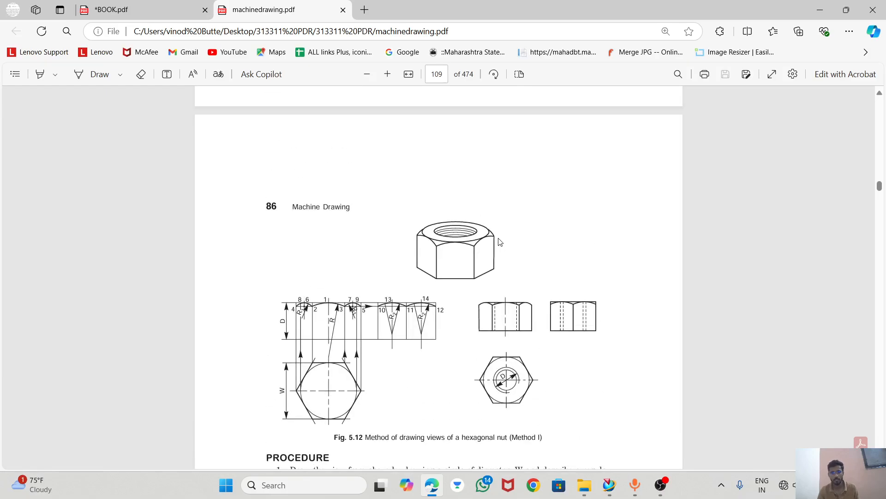
{"action": "scroll", "coordinate": [500, 242], "scroll_direction": "down", "scroll_amount": 15}
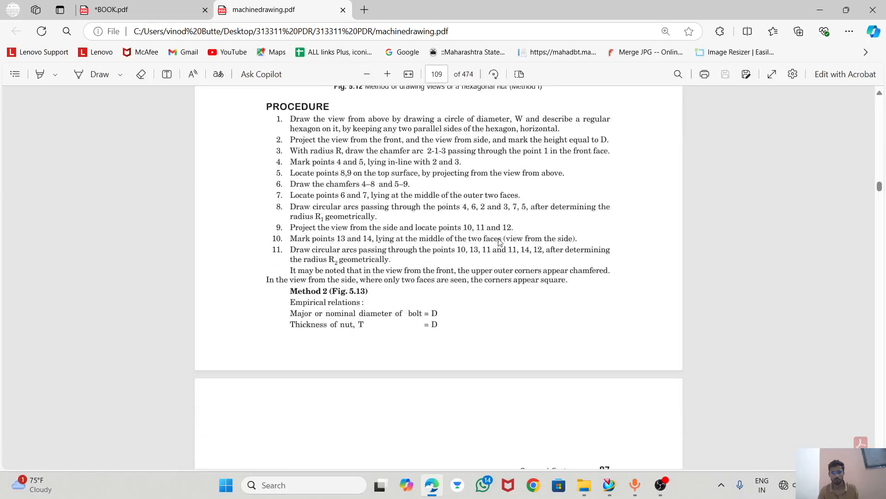
{"action": "scroll", "coordinate": [500, 242], "scroll_direction": "down", "scroll_amount": 15}
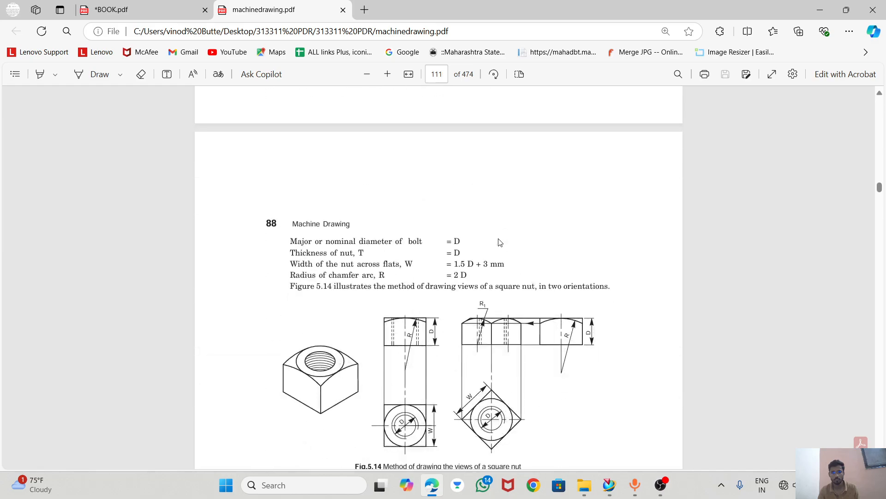
{"action": "scroll", "coordinate": [500, 242], "scroll_direction": "down", "scroll_amount": 6}
{"action": "scroll", "coordinate": [500, 242], "scroll_direction": "up", "scroll_amount": 8}
{"action": "scroll", "coordinate": [500, 242], "scroll_direction": "down", "scroll_amount": 6}
{"action": "scroll", "coordinate": [500, 241], "scroll_direction": "up", "scroll_amount": 10}
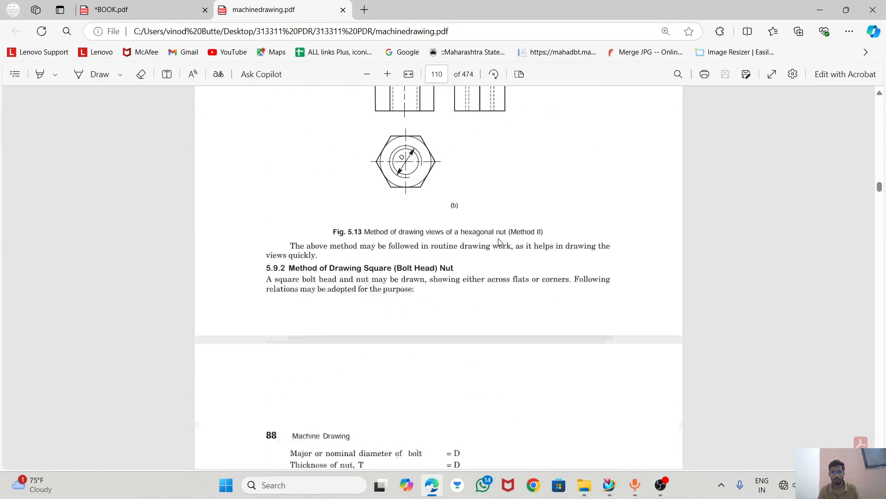
{"action": "scroll", "coordinate": [500, 242], "scroll_direction": "up", "scroll_amount": 15}
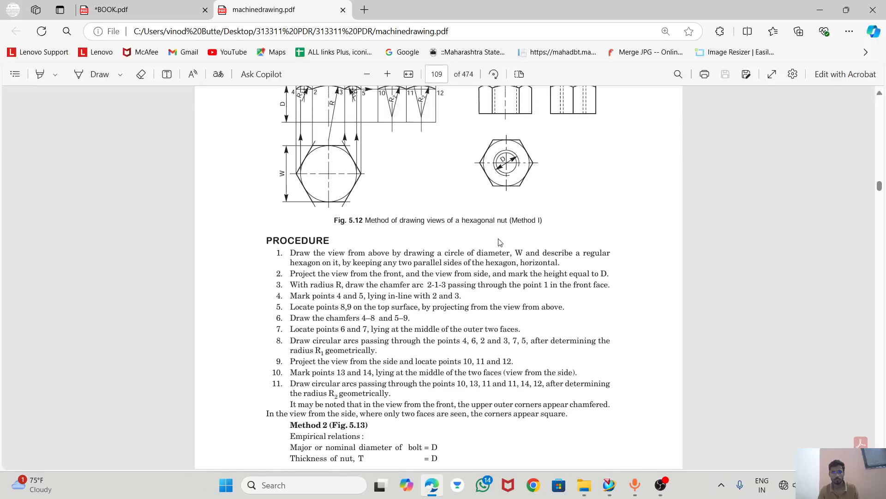
{"action": "scroll", "coordinate": [500, 242], "scroll_direction": "up", "scroll_amount": 6}
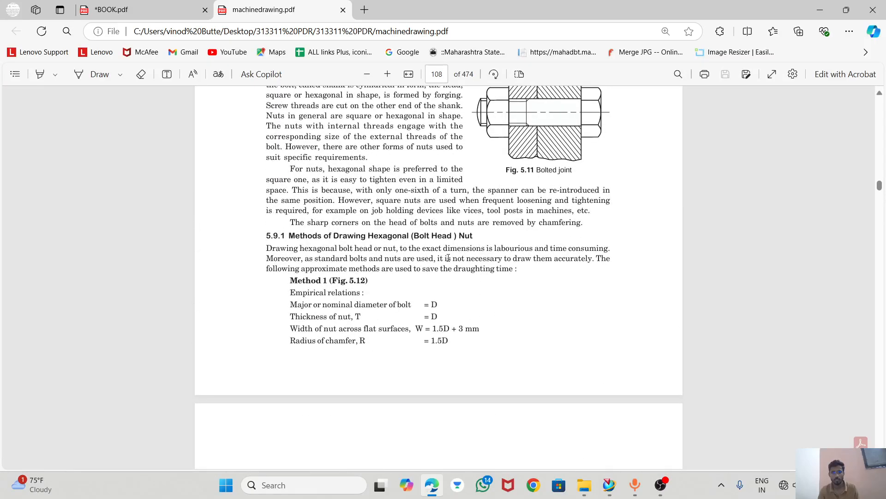
{"action": "scroll", "coordinate": [449, 258], "scroll_direction": "down", "scroll_amount": 3}
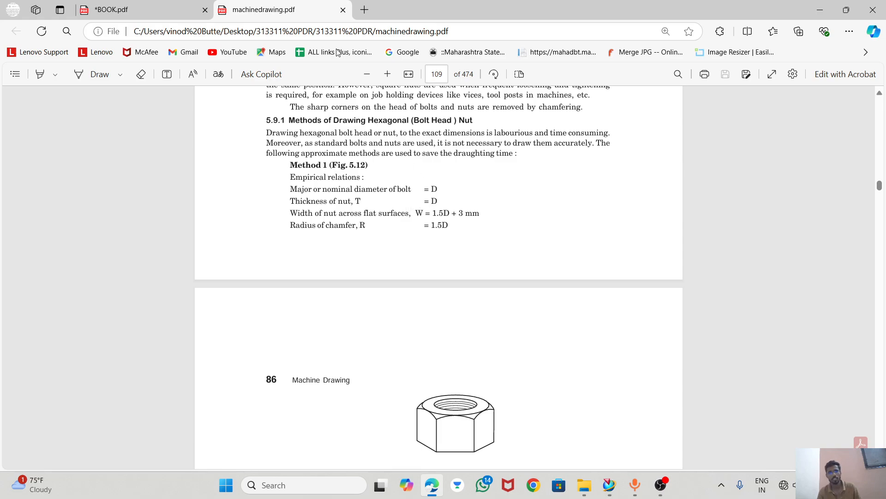
Check the nut's thread size in BOOK.pdf, then underline the bolt diameter and nut thickness relations in machinedrawing.pdf with the Draw pen.
{"action": "left_click", "coordinate": [123, 16]}
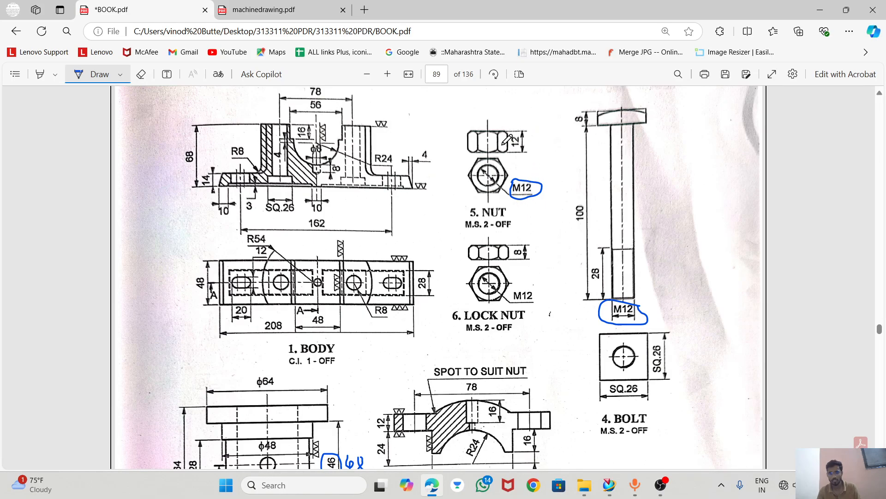
{"action": "left_click", "coordinate": [270, 17]}
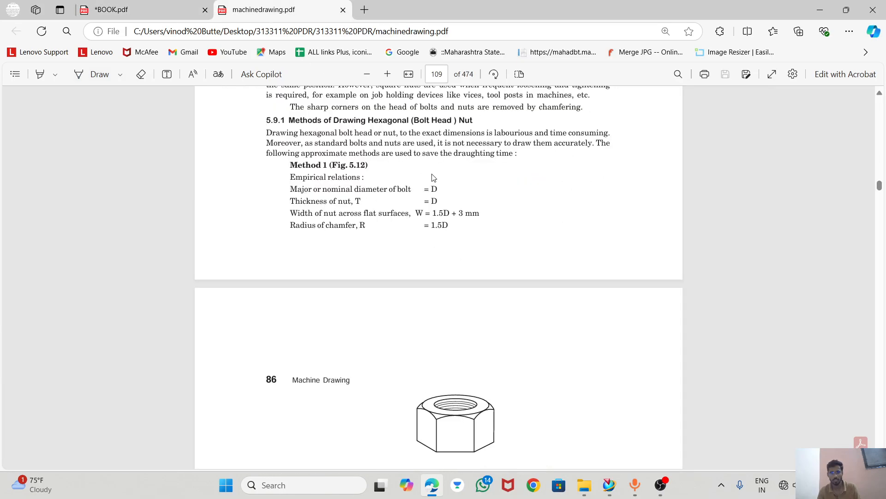
{"action": "left_click", "coordinate": [93, 76]}
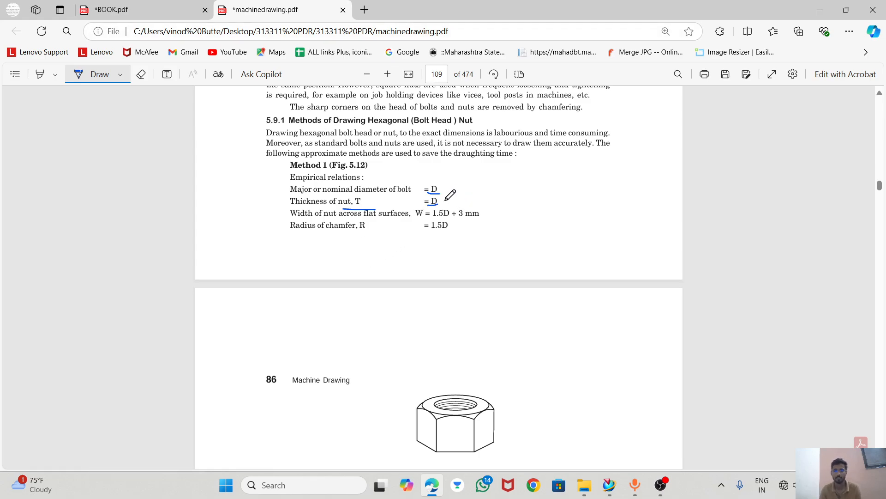
Handwrite the across-flats calculation 12 × 1.5 + 3 = 21 beside the bolt drawing in BOOK.pdf.
{"action": "left_click", "coordinate": [128, 12]}
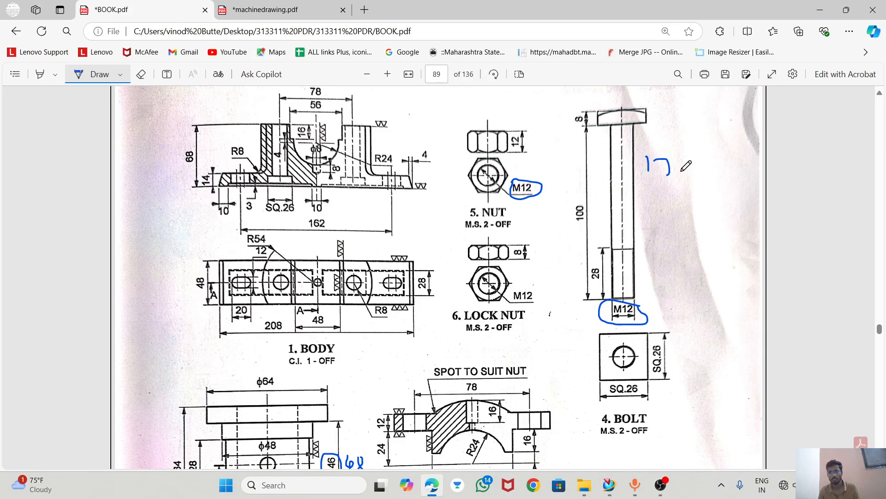
{"action": "mouse_move", "coordinate": [679, 152]}
{"action": "left_mouse_down"}
{"action": "mouse_move", "coordinate": [730, 174]}
{"action": "mouse_move", "coordinate": [758, 169]}
{"action": "left_mouse_up"}
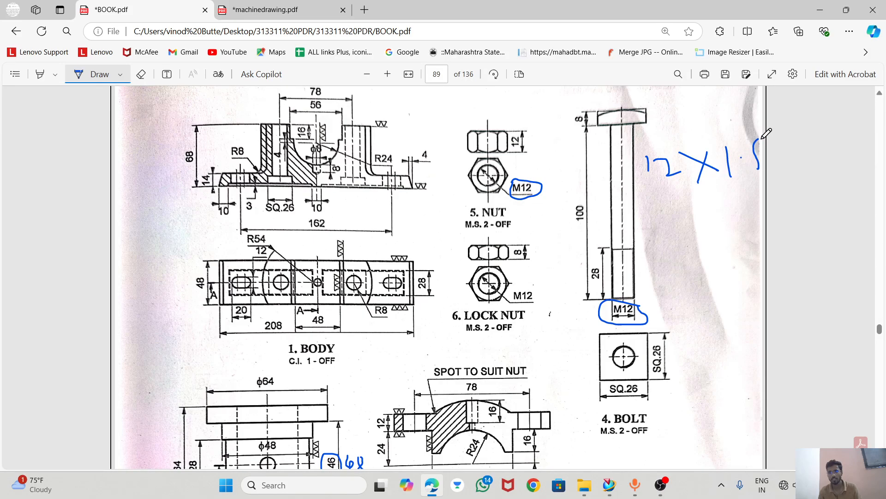
{"action": "mouse_move", "coordinate": [674, 223]}
{"action": "left_mouse_down"}
{"action": "mouse_move", "coordinate": [705, 212]}
{"action": "mouse_move", "coordinate": [704, 228]}
{"action": "mouse_move", "coordinate": [728, 226]}
{"action": "left_mouse_up"}
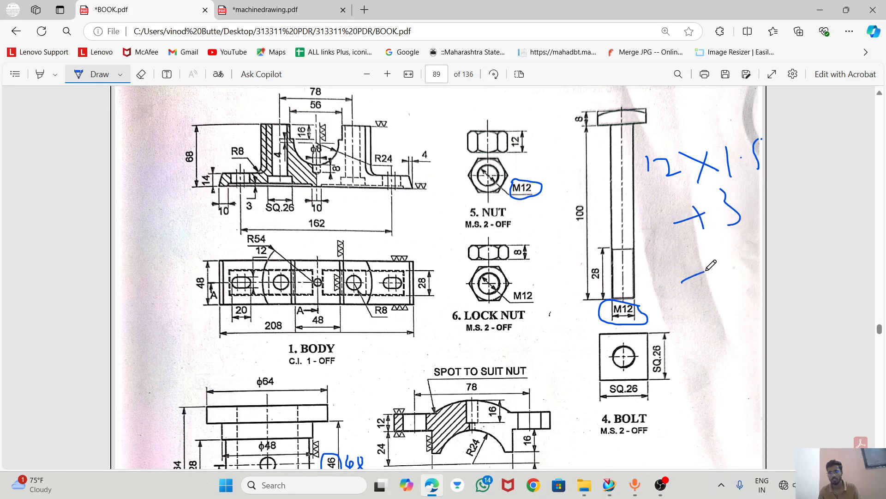
{"action": "left_click_drag", "start_coordinate": [728, 277], "coordinate": [745, 260]}
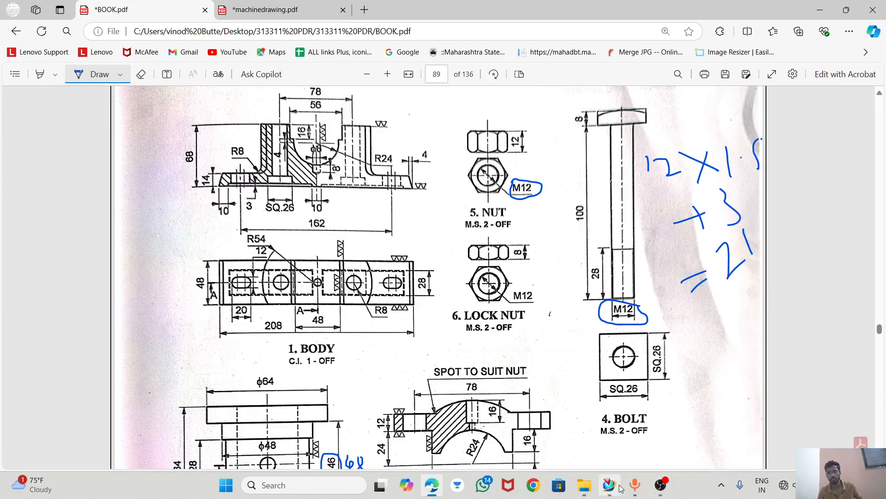
{"action": "mouse_move", "coordinate": [612, 487]}
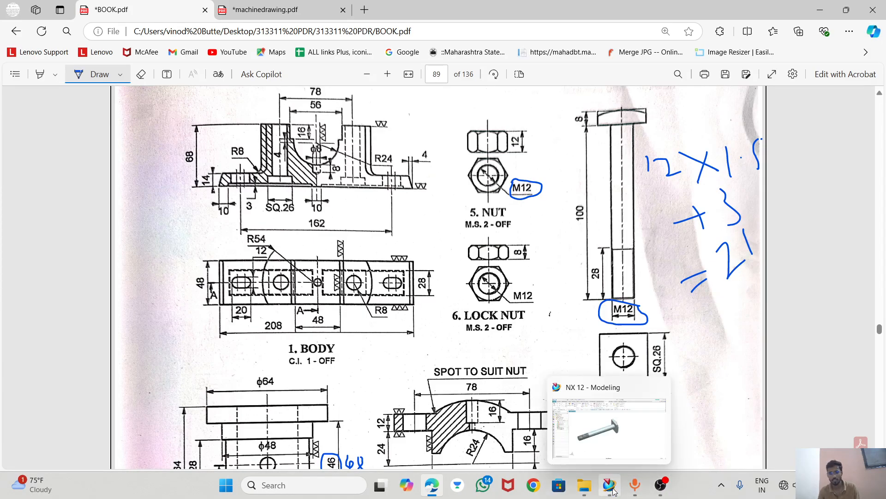
{"action": "left_click", "coordinate": [613, 489]}
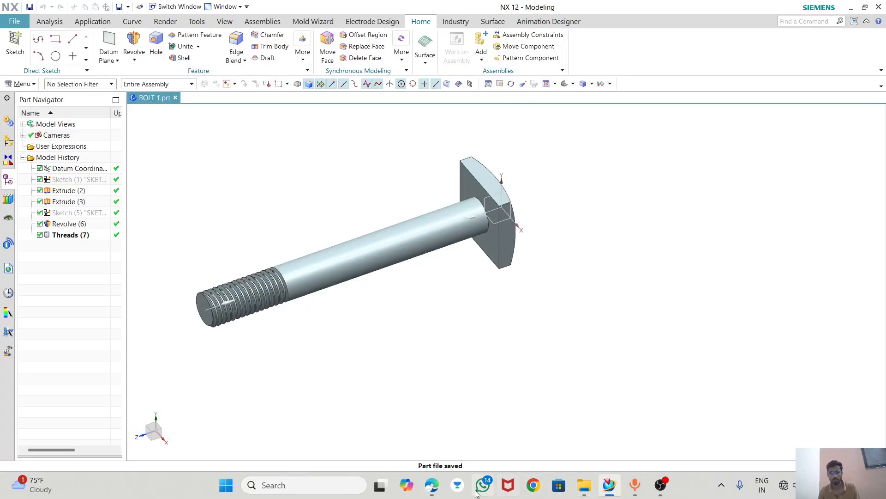
{"action": "left_click", "coordinate": [431, 484]}
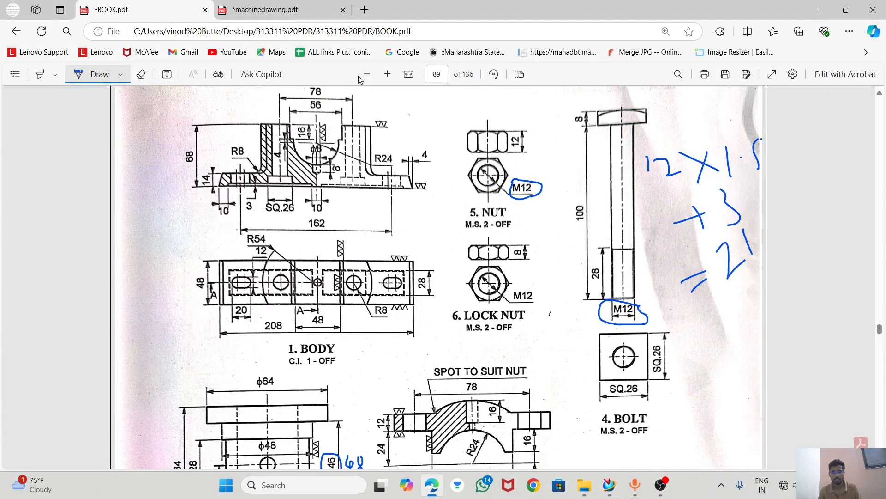
Circle the across-flats width W on the hexagonal nut view of Fig. 5.12 in machinedrawing.pdf.
{"action": "left_click", "coordinate": [265, 9]}
{"action": "scroll", "coordinate": [353, 340], "scroll_direction": "down", "scroll_amount": 3}
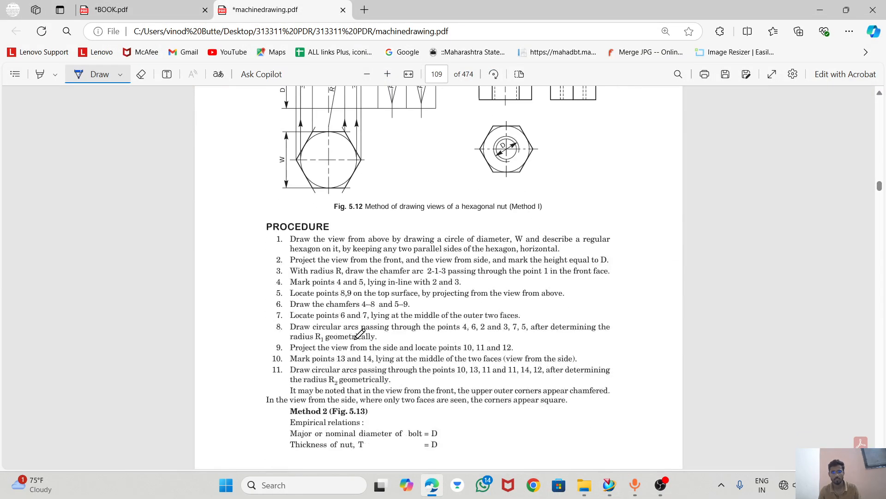
{"action": "scroll", "coordinate": [326, 280], "scroll_direction": "up", "scroll_amount": 1}
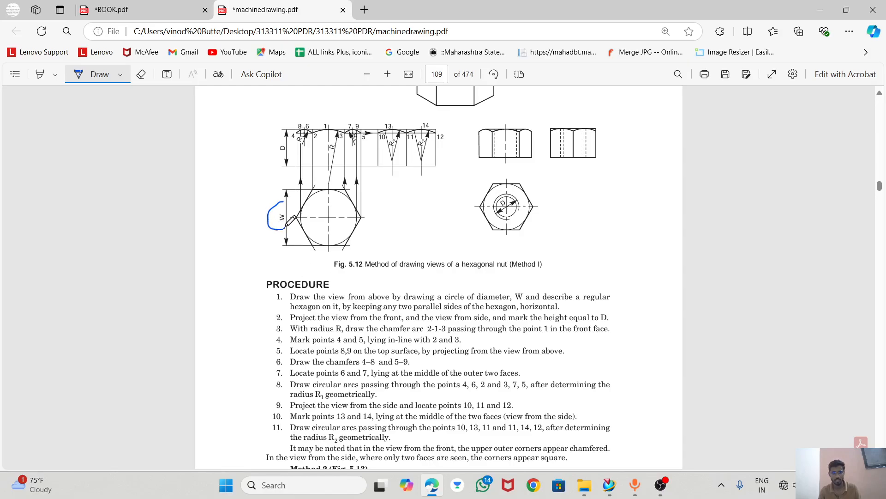
{"action": "left_click_drag", "start_coordinate": [277, 204], "coordinate": [282, 203]}
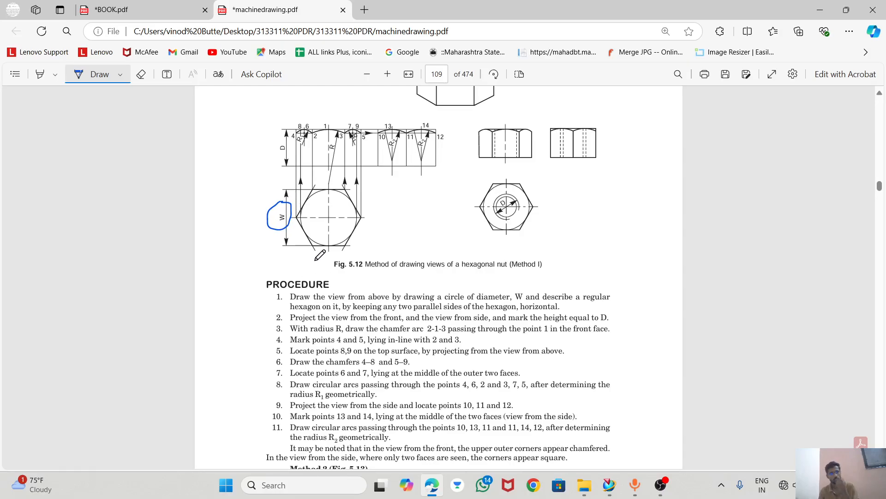
Switch to NX 12 and create a new millimetre part from the Model template, named NUT.prt.
{"action": "left_click", "coordinate": [609, 484]}
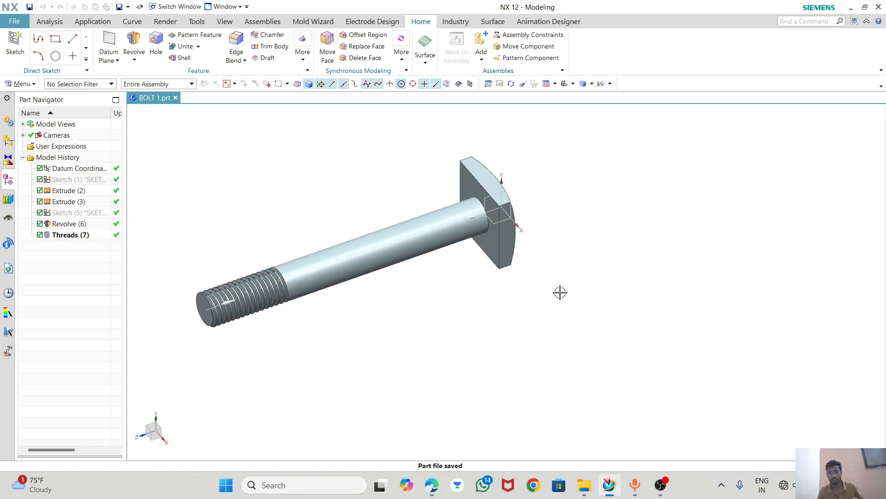
{"action": "left_click", "coordinate": [14, 22]}
{"action": "left_click", "coordinate": [14, 21]}
{"action": "key", "text": "ctrl+n"}
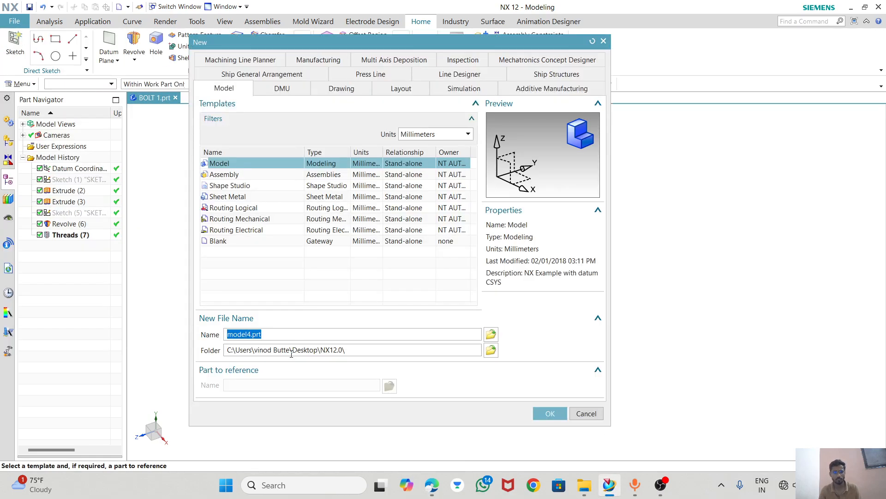
{"action": "left_click_drag", "start_coordinate": [251, 333], "coordinate": [207, 337]}
{"action": "type", "text": "NUT"}
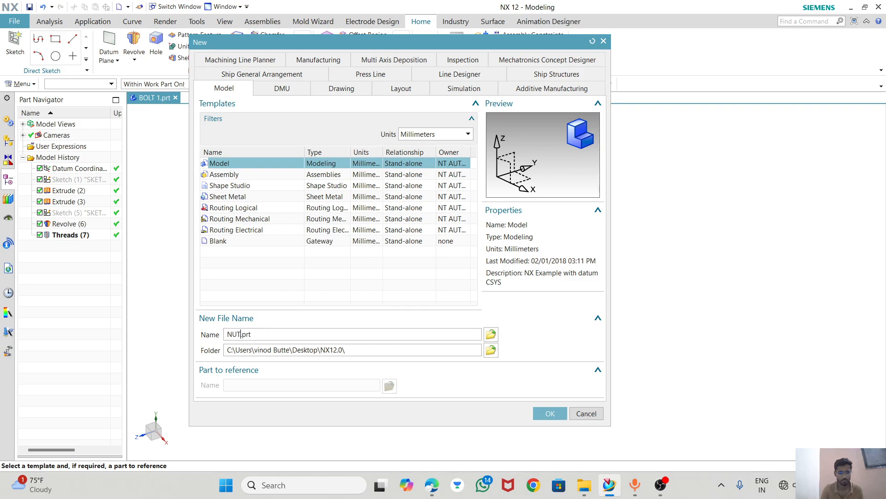
{"action": "left_click", "coordinate": [543, 412]}
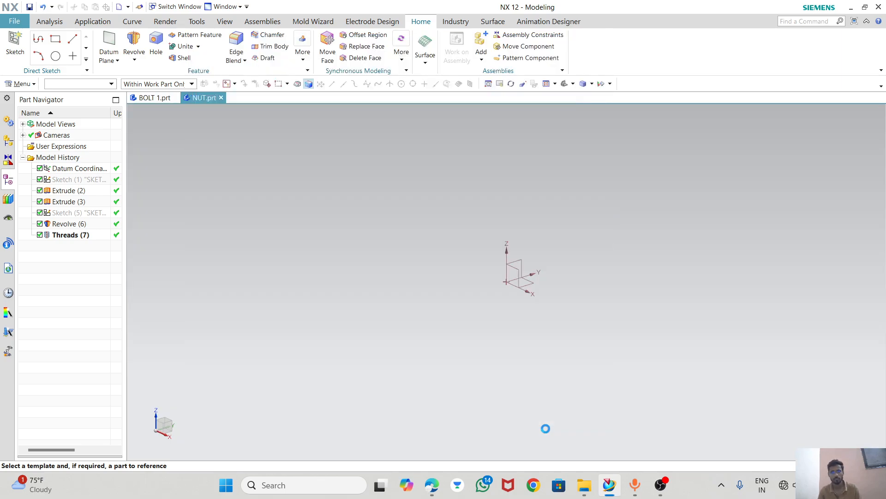
Set the graphics background of the new part to white.
{"action": "right_click", "coordinate": [252, 156]}
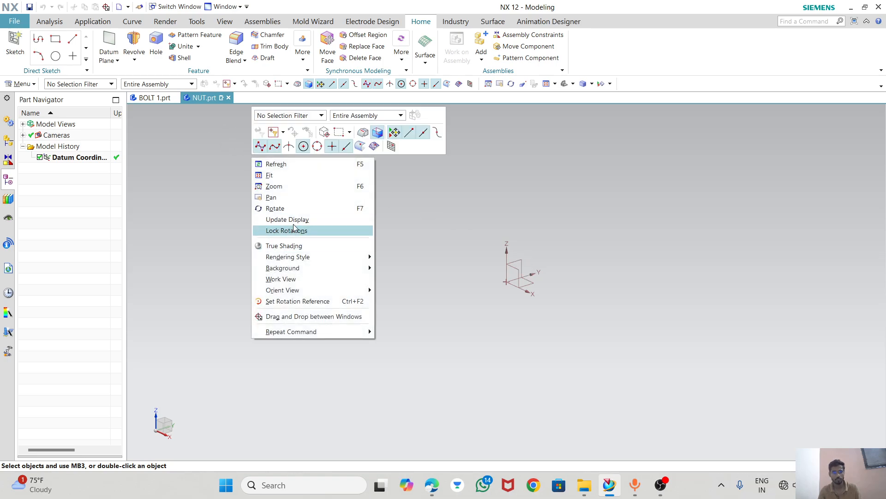
{"action": "mouse_move", "coordinate": [291, 269]}
{"action": "left_click", "coordinate": [422, 269]}
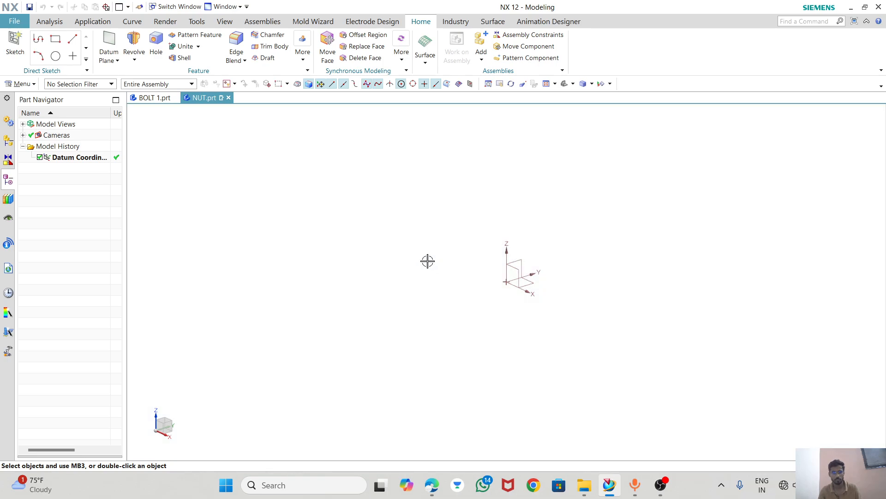
Start a sketch on the XY plane and draw a six-sided polygon with a circumscribed radius of about 59 mm.
{"action": "left_click", "coordinate": [15, 46]}
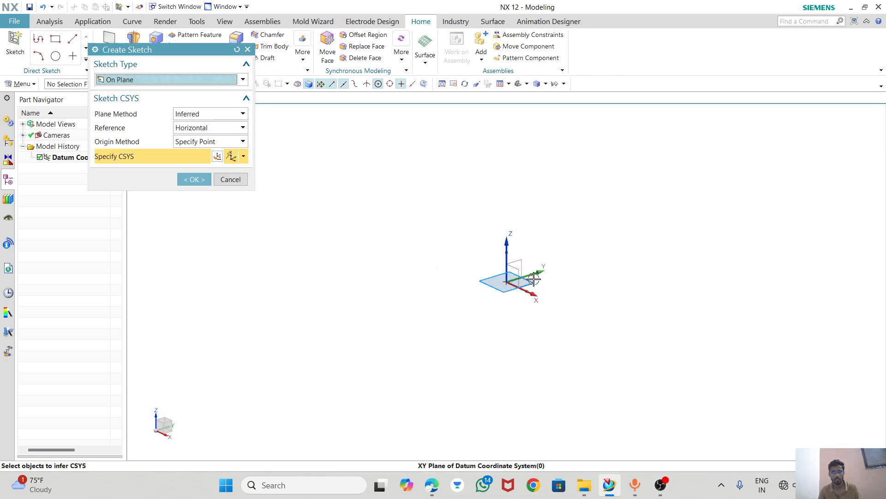
{"action": "left_click", "coordinate": [193, 179]}
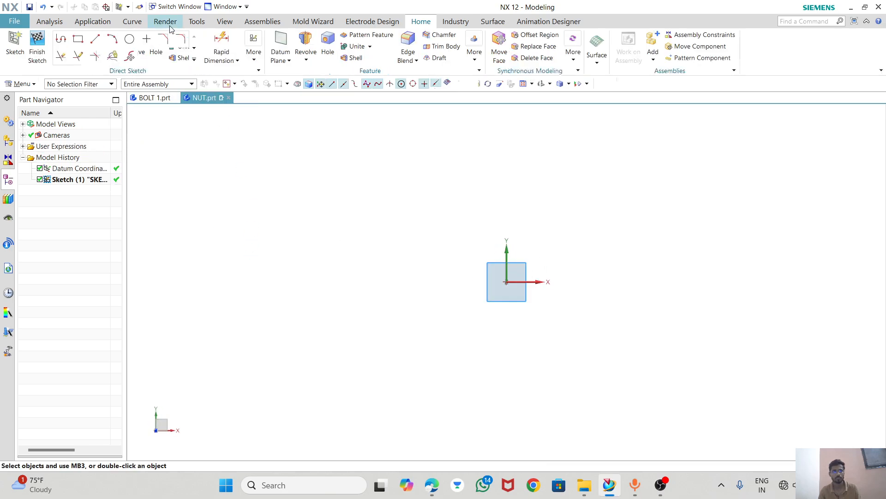
{"action": "left_click", "coordinate": [194, 59]}
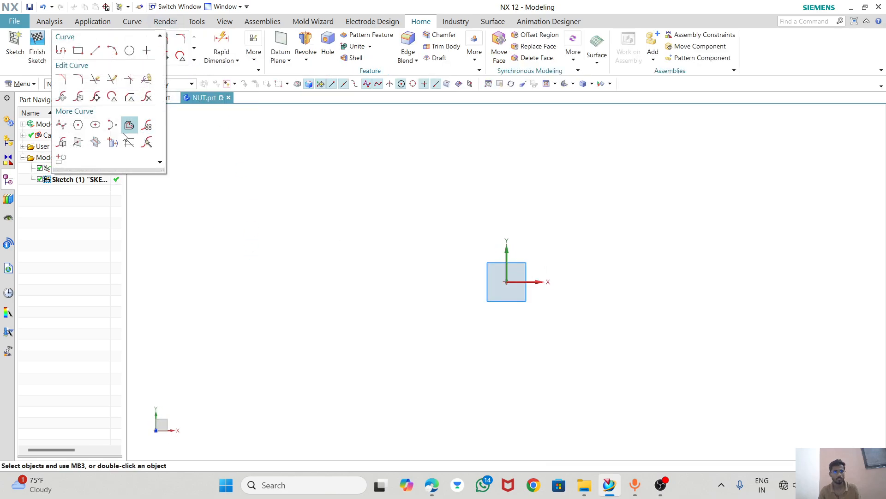
{"action": "left_click", "coordinate": [78, 129]}
{"action": "left_click", "coordinate": [574, 241]}
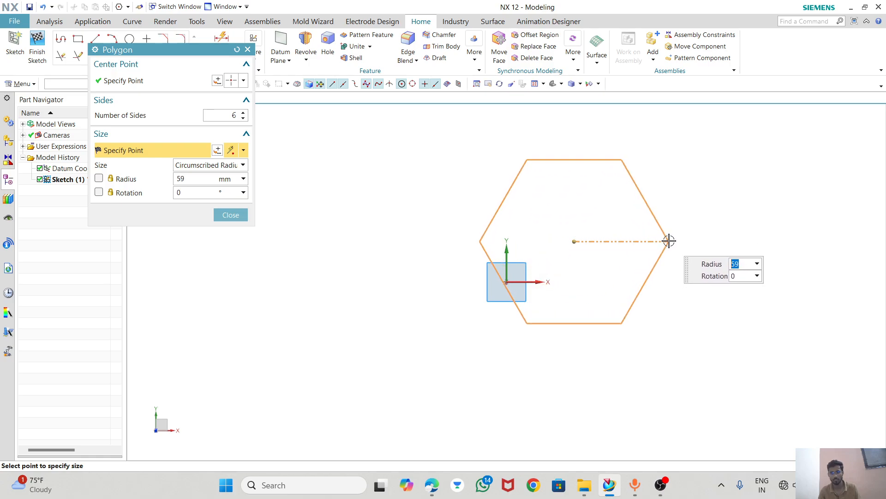
{"action": "left_click", "coordinate": [669, 241]}
{"action": "left_click", "coordinate": [231, 215]}
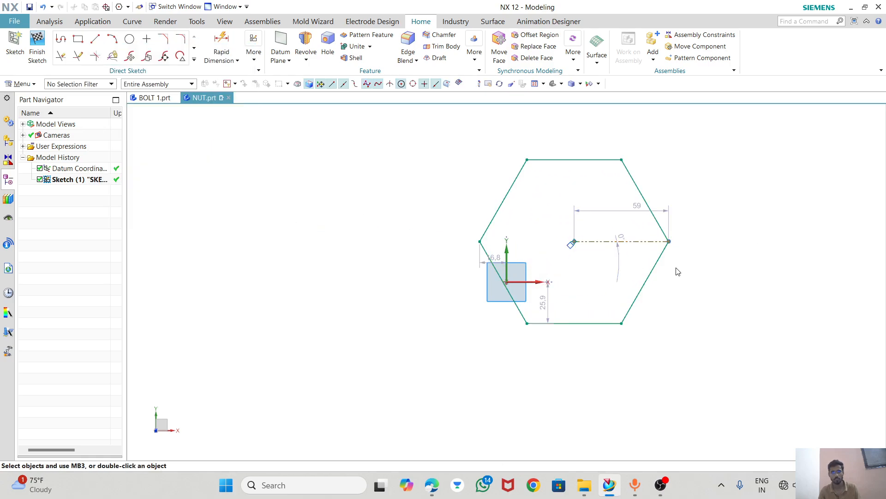
Constrain the hexagon's centre point to lie on the sketch's vertical axis.
{"action": "left_click", "coordinate": [574, 241]}
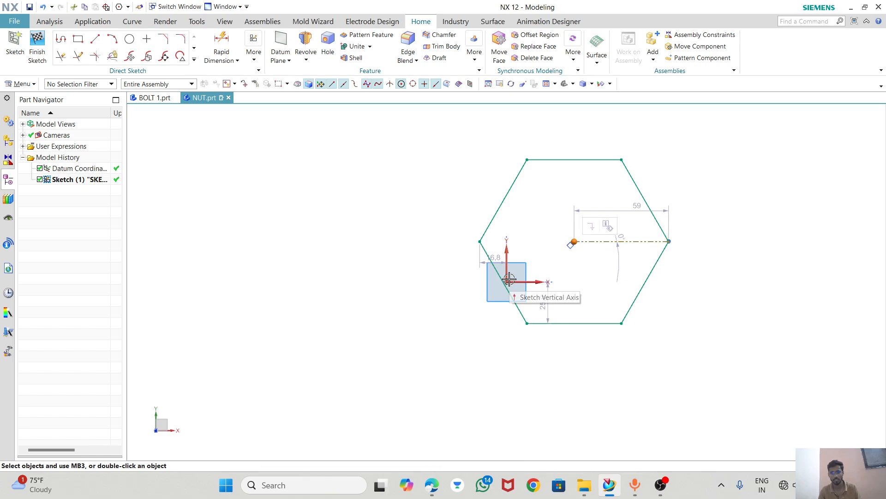
{"action": "left_click", "coordinate": [508, 267]}
{"action": "left_click", "coordinate": [538, 249]}
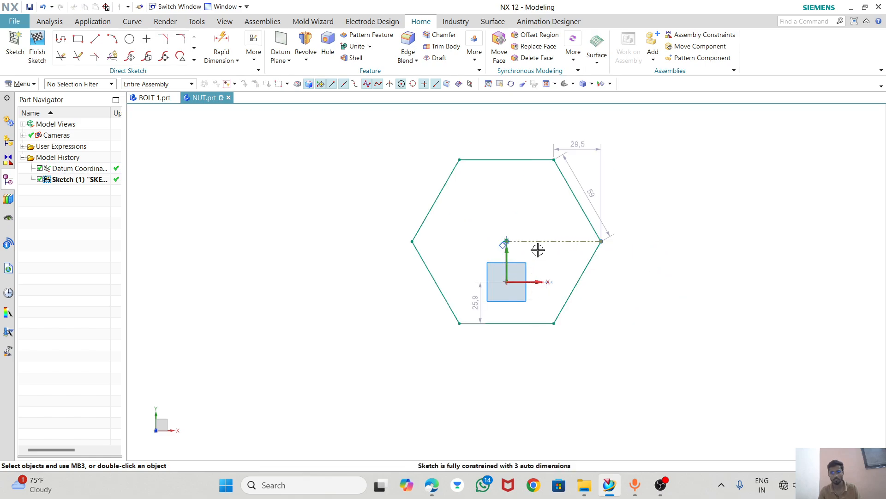
{"action": "left_click", "coordinate": [506, 241]}
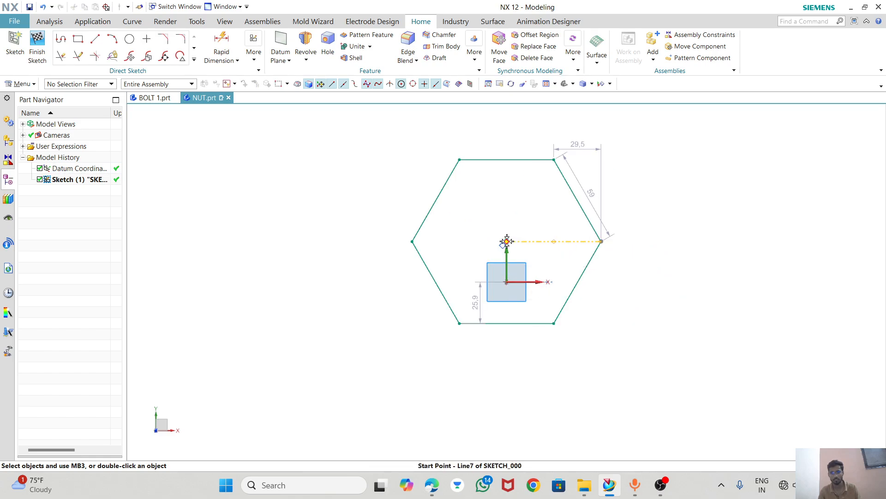
{"action": "left_click", "coordinate": [525, 279]}
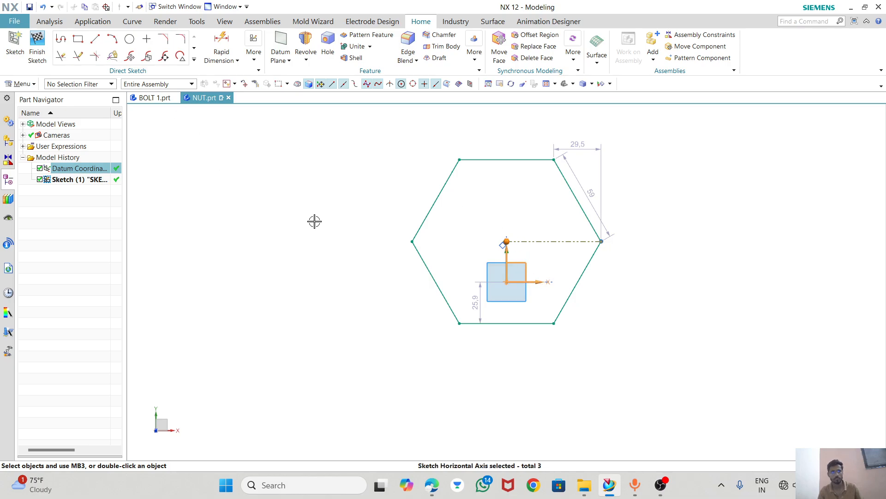
{"action": "key", "text": "Escape"}
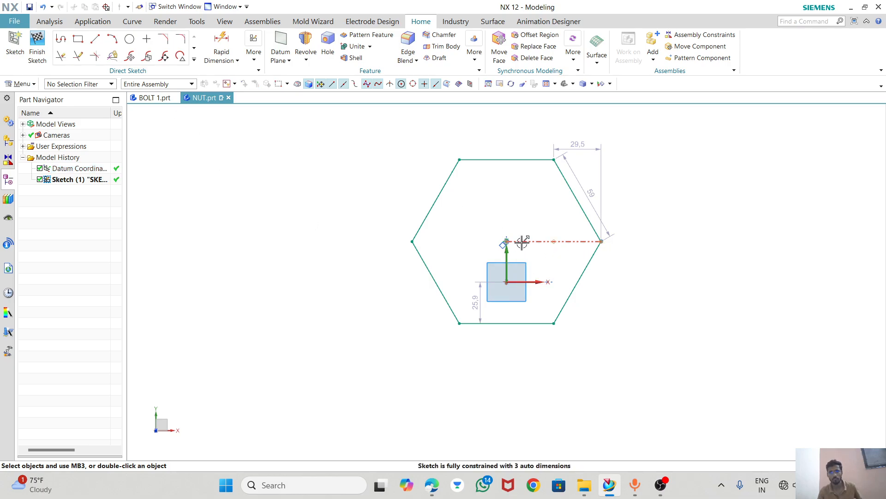
Constrain the hexagon's centre point to lie on the sketch's horizontal axis.
{"action": "left_click", "coordinate": [507, 238]}
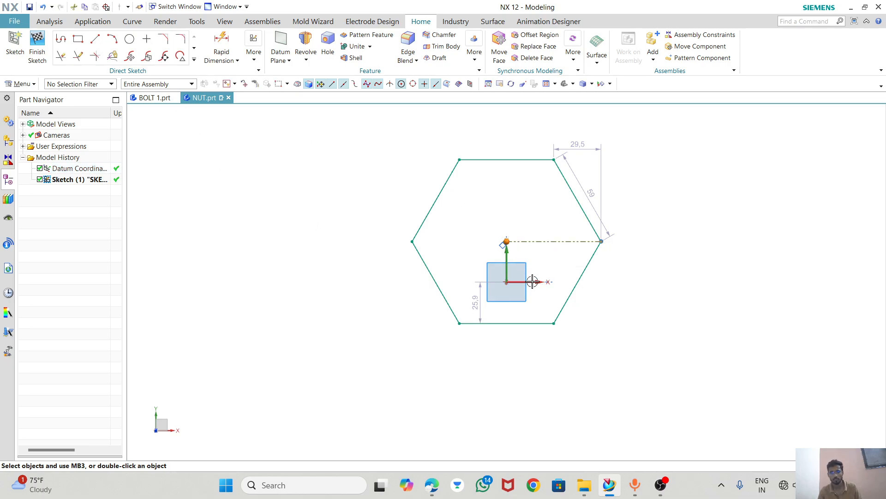
{"action": "left_click", "coordinate": [538, 282]}
{"action": "left_click", "coordinate": [550, 266]}
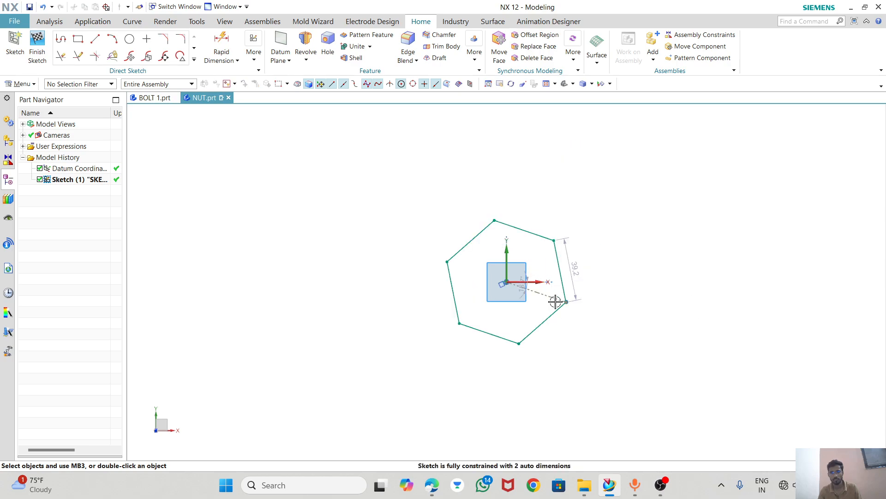
Set the angle between the hexagon's centre-to-vertex reference line and the horizontal axis to 0°.
{"action": "scroll", "coordinate": [532, 295], "scroll_direction": "up", "scroll_amount": 3}
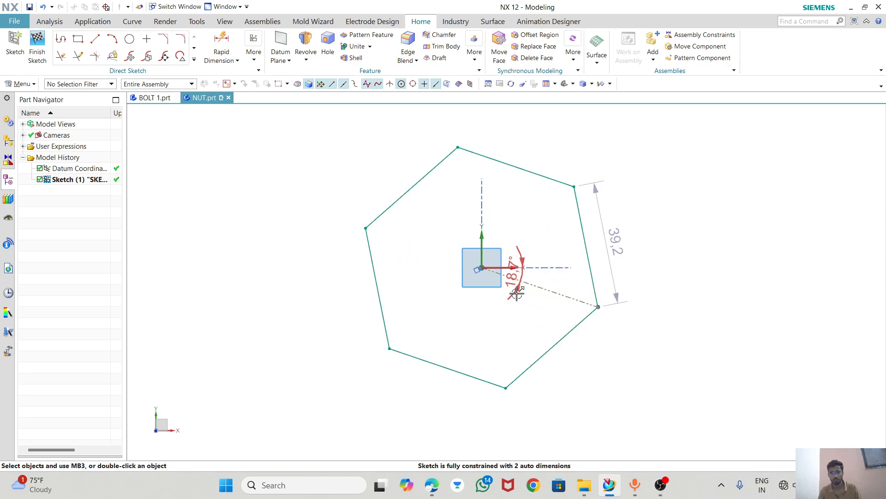
{"action": "double_click", "coordinate": [516, 275]}
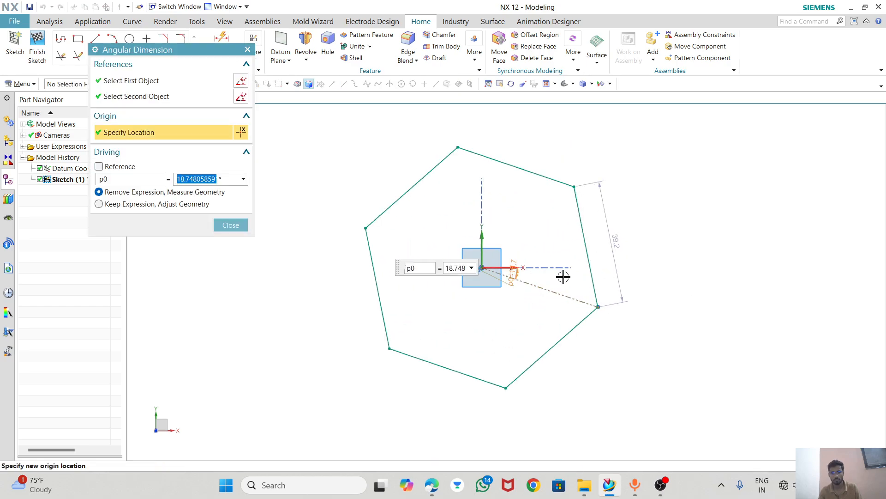
{"action": "type", "text": "0"}
{"action": "key", "text": "Return"}
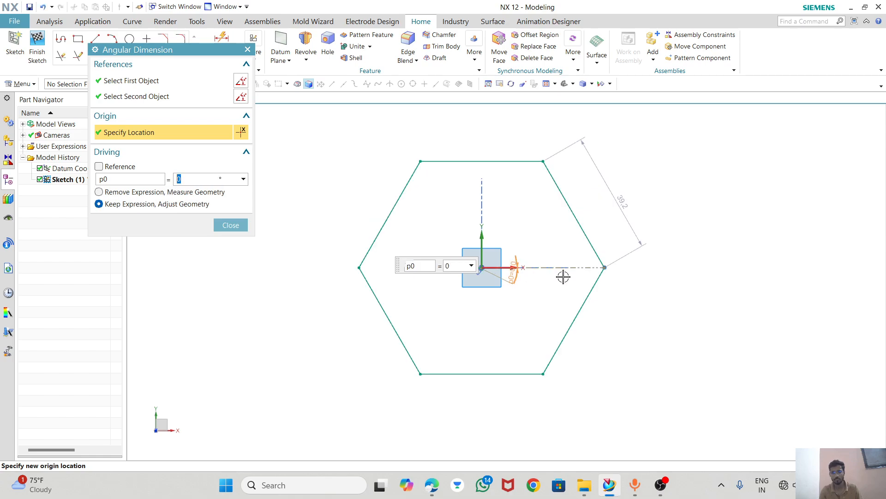
{"action": "left_click", "coordinate": [231, 224]}
Dimension the hexagon's width between its upper and lower flats as 21 mm and place the dimension nearer the hexagon.
{"action": "scroll", "coordinate": [493, 239], "scroll_direction": "down", "scroll_amount": 1}
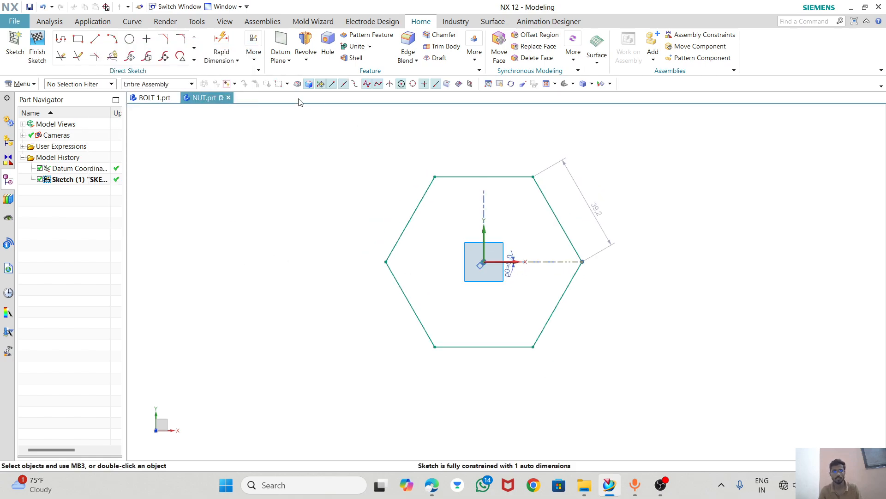
{"action": "left_click", "coordinate": [224, 43]}
{"action": "left_click", "coordinate": [449, 178]}
{"action": "left_click", "coordinate": [483, 346]}
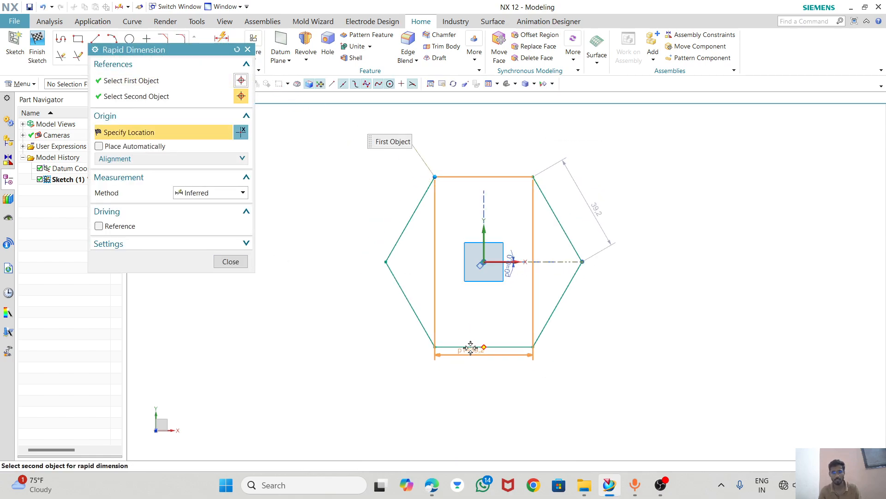
{"action": "left_click", "coordinate": [305, 249]}
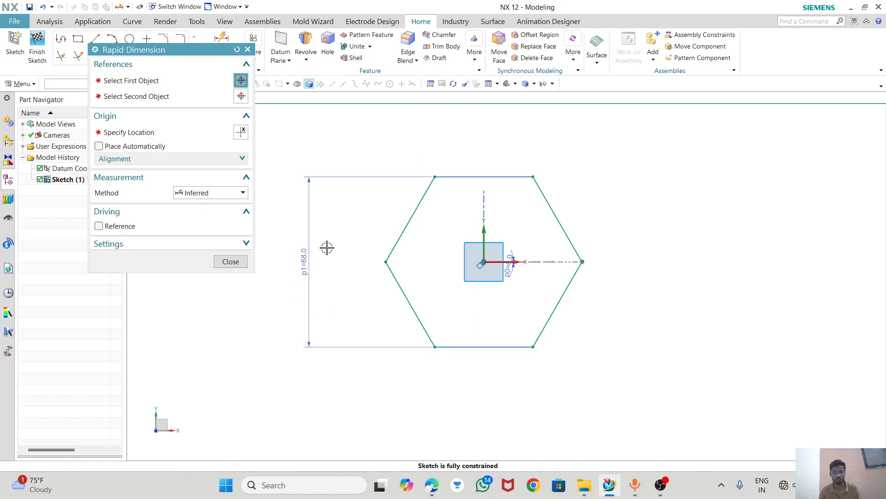
{"action": "type", "text": "21"}
{"action": "key", "text": "Return"}
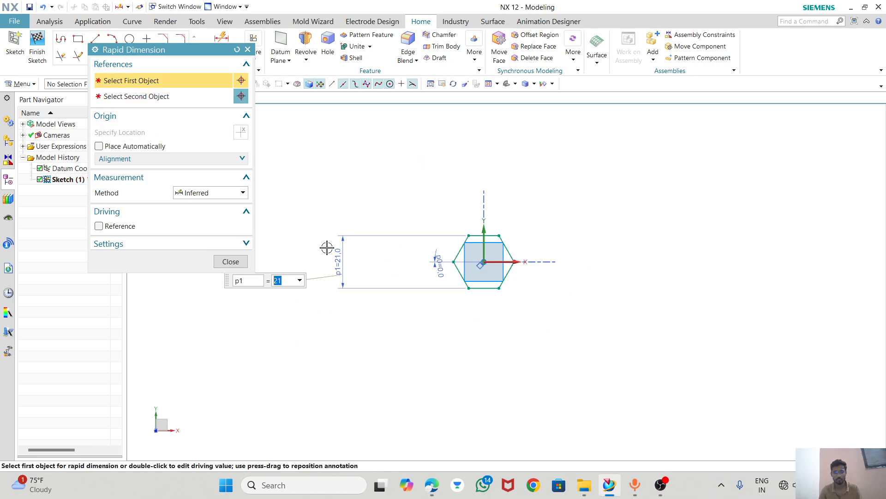
{"action": "left_click", "coordinate": [231, 262]}
{"action": "left_click_drag", "start_coordinate": [339, 262], "coordinate": [423, 262]}
{"action": "scroll", "coordinate": [471, 254], "scroll_direction": "up", "scroll_amount": 4}
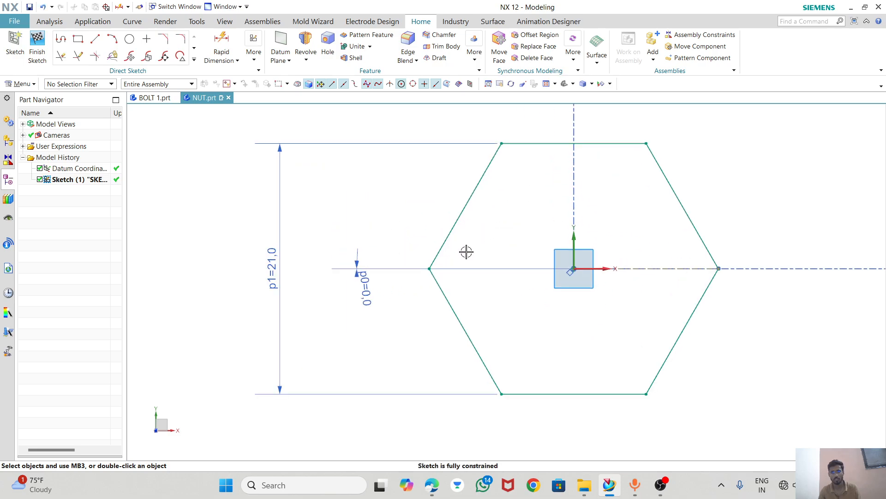
{"action": "scroll", "coordinate": [600, 272], "scroll_direction": "down", "scroll_amount": 1}
{"action": "scroll", "coordinate": [591, 281], "scroll_direction": "up", "scroll_amount": 3}
{"action": "scroll", "coordinate": [596, 284], "scroll_direction": "down", "scroll_amount": 1}
{"action": "scroll", "coordinate": [376, 247], "scroll_direction": "down", "scroll_amount": 1}
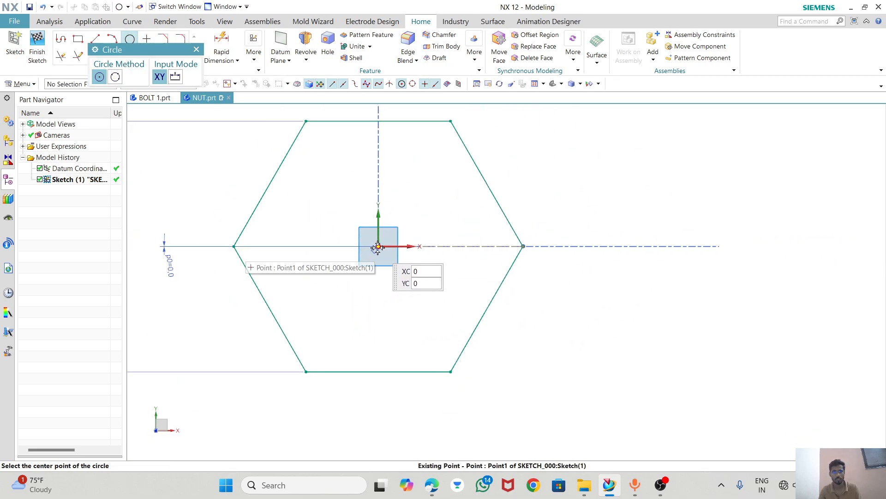
{"action": "left_click", "coordinate": [375, 249]}
{"action": "left_click", "coordinate": [500, 273]}
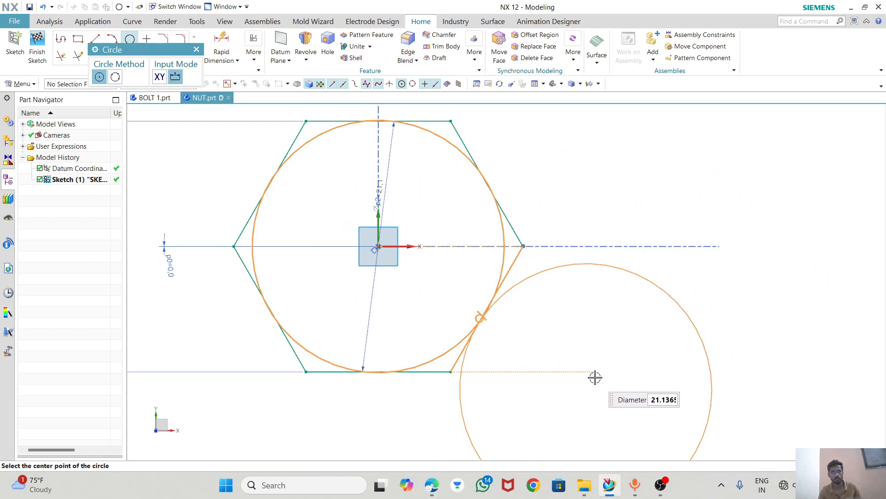
{"action": "key", "text": "ctrl+z"}
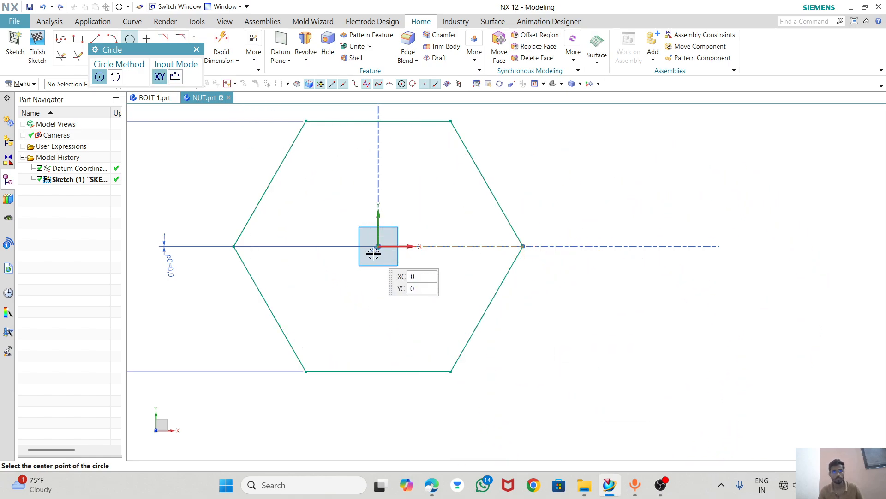
Draw a circle of 12 mm diameter centred on the hexagon's centre point and finish the sketch.
{"action": "left_click", "coordinate": [377, 247]}
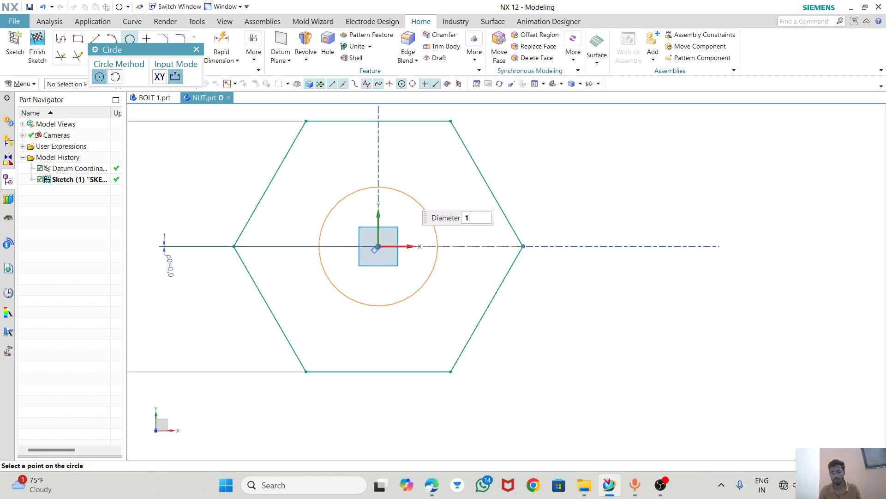
{"action": "key", "text": "Return"}
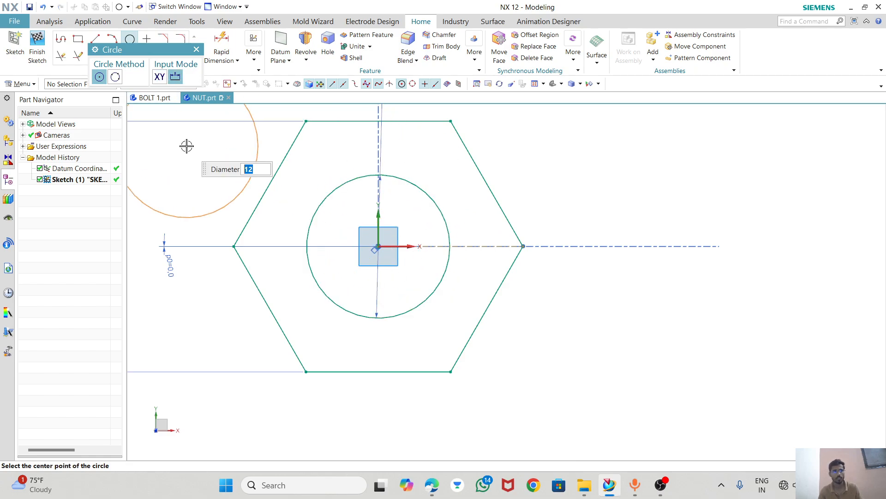
{"action": "left_click", "coordinate": [196, 48]}
{"action": "scroll", "coordinate": [498, 279], "scroll_direction": "down", "scroll_amount": 2}
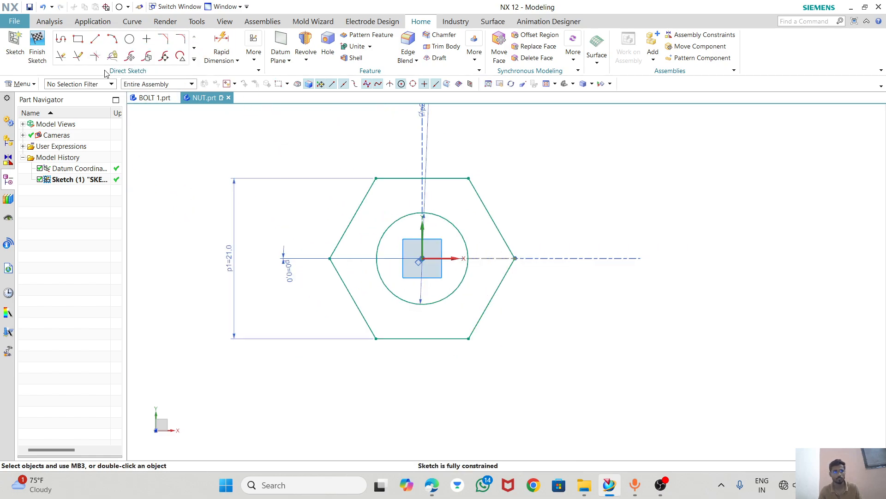
{"action": "left_click", "coordinate": [37, 46]}
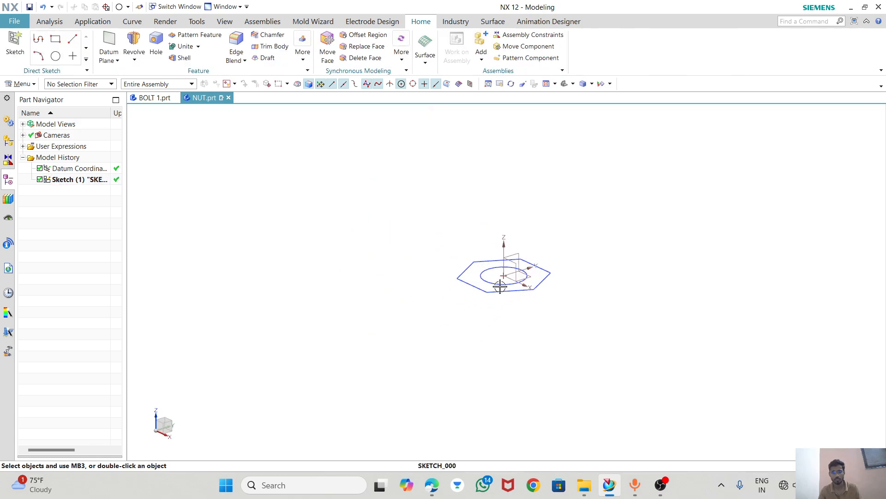
Extrude the region between the hexagon and the circle 12 mm from a start of 0, selecting it with Region Boundary Curves.
{"action": "scroll", "coordinate": [500, 286], "scroll_direction": "up", "scroll_amount": 2}
{"action": "left_click", "coordinate": [134, 60]}
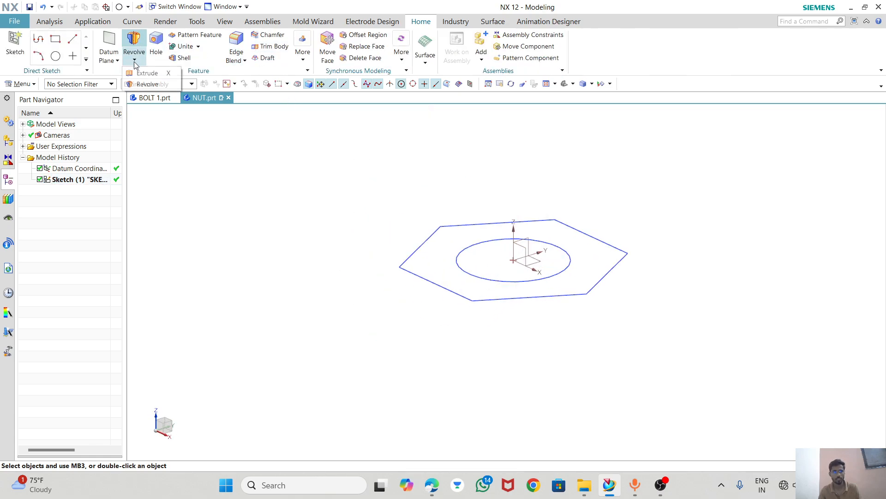
{"action": "left_click", "coordinate": [147, 73]}
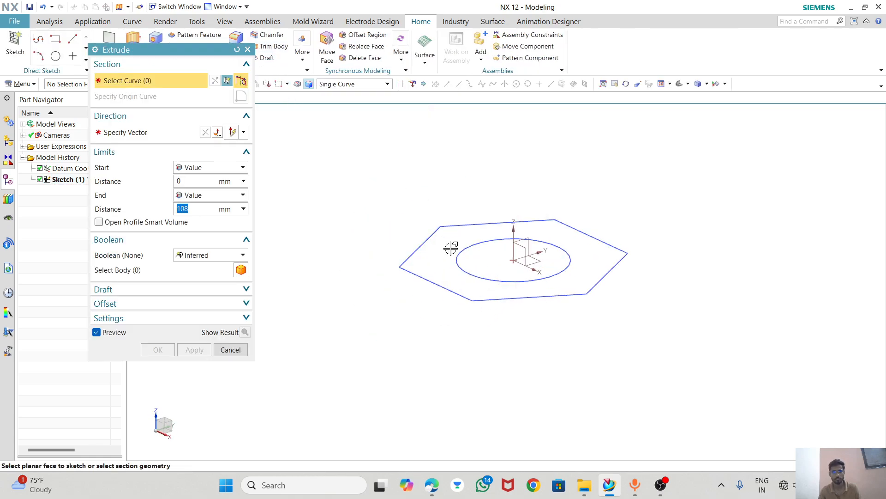
{"action": "left_click", "coordinate": [369, 84]}
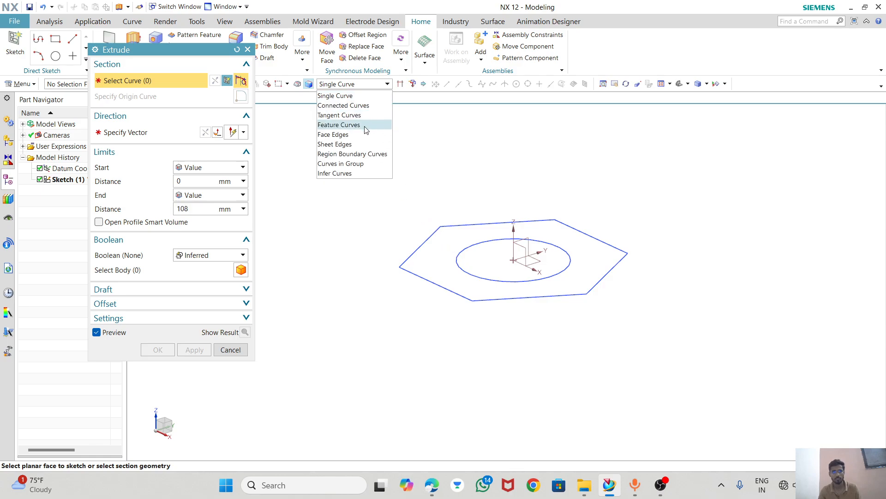
{"action": "left_click", "coordinate": [355, 152]}
{"action": "left_click", "coordinate": [446, 253]}
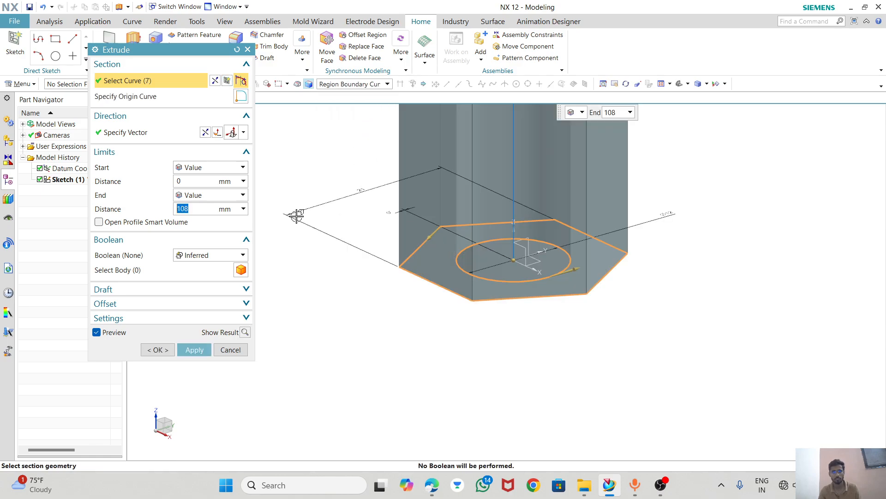
{"action": "type", "text": "12"}
{"action": "key", "text": "Return"}
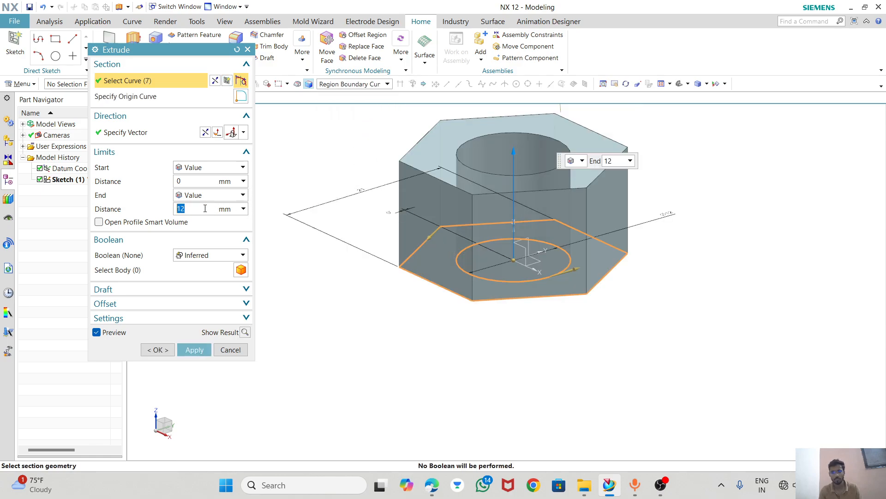
{"action": "left_click", "coordinate": [165, 351]}
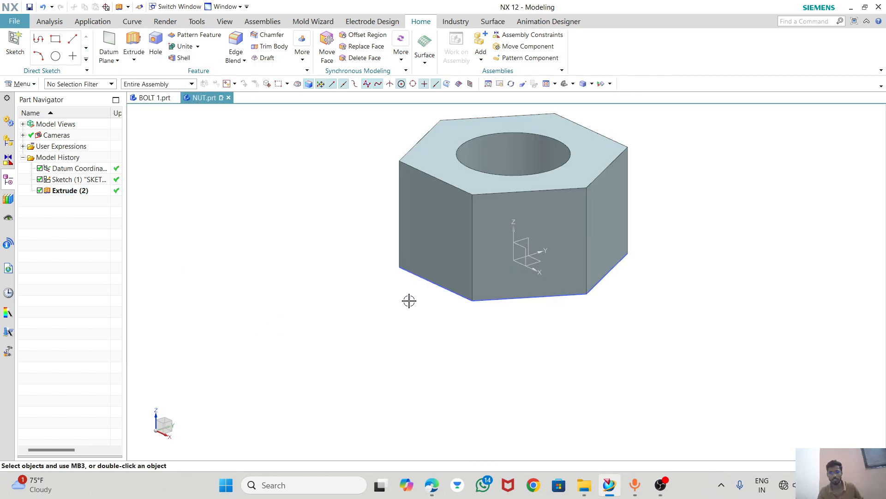
Switch to the browser and check the nut views in machinedrawing.pdf and the M12 nut drawing in BOOK.pdf.
{"action": "left_click", "coordinate": [431, 486]}
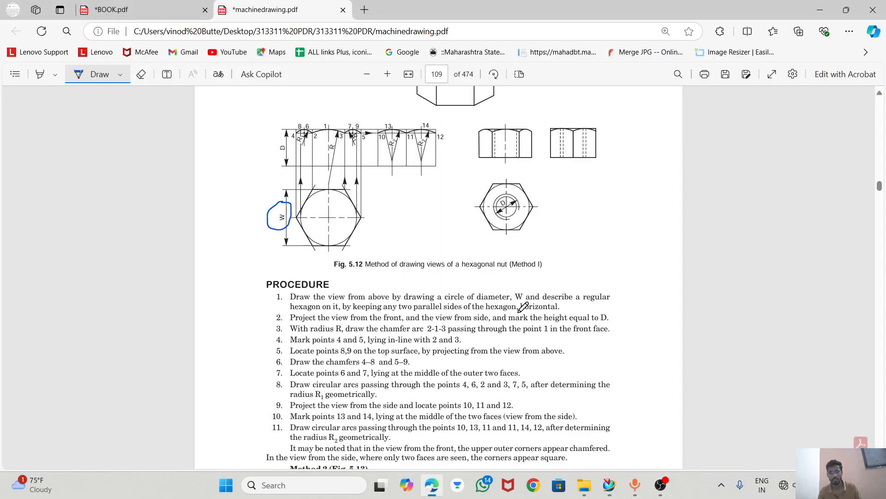
{"action": "scroll", "coordinate": [526, 130], "scroll_direction": "up", "scroll_amount": 4}
{"action": "left_click", "coordinate": [110, 4]}
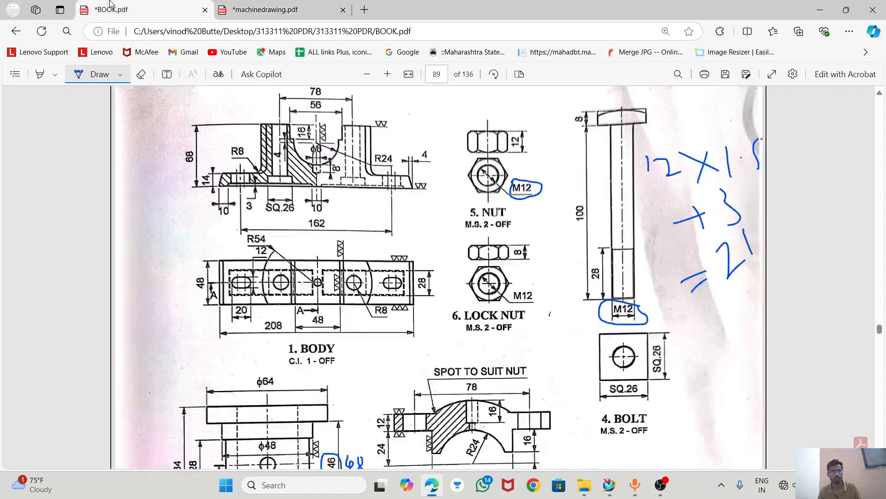
Switch back to NX and create a sketch on the vertical XZ datum plane through the nut's centre.
{"action": "left_click", "coordinate": [618, 489]}
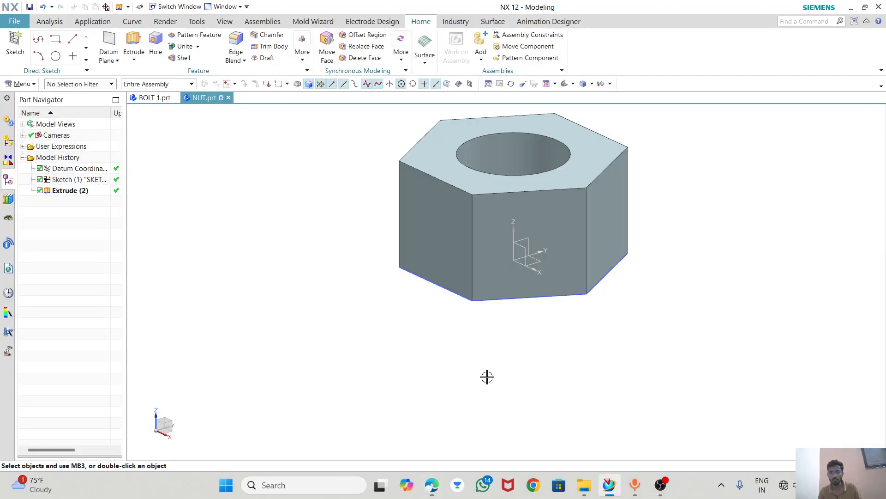
{"action": "middle_click_drag", "start_coordinate": [487, 376], "coordinate": [493, 395]}
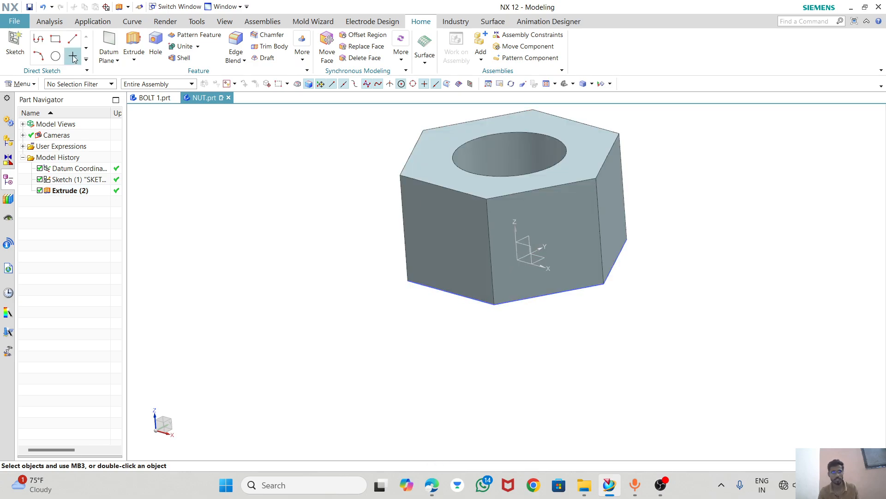
{"action": "left_click", "coordinate": [40, 55]}
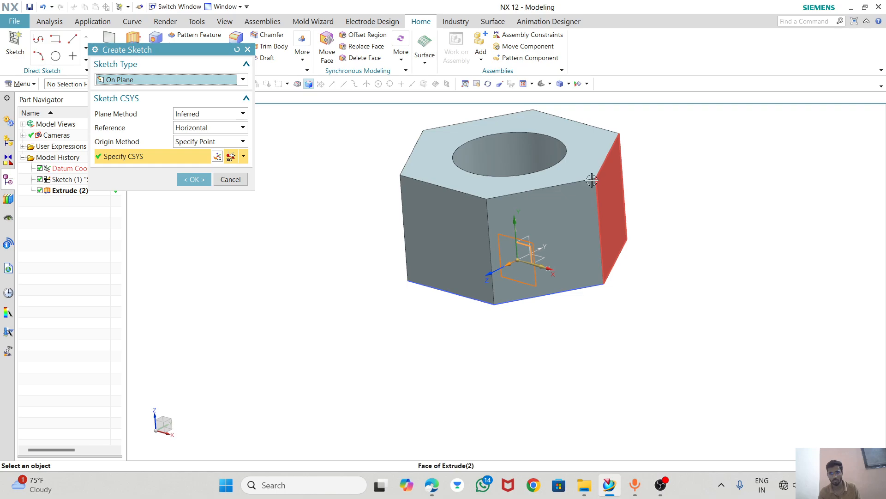
{"action": "left_click", "coordinate": [194, 179]}
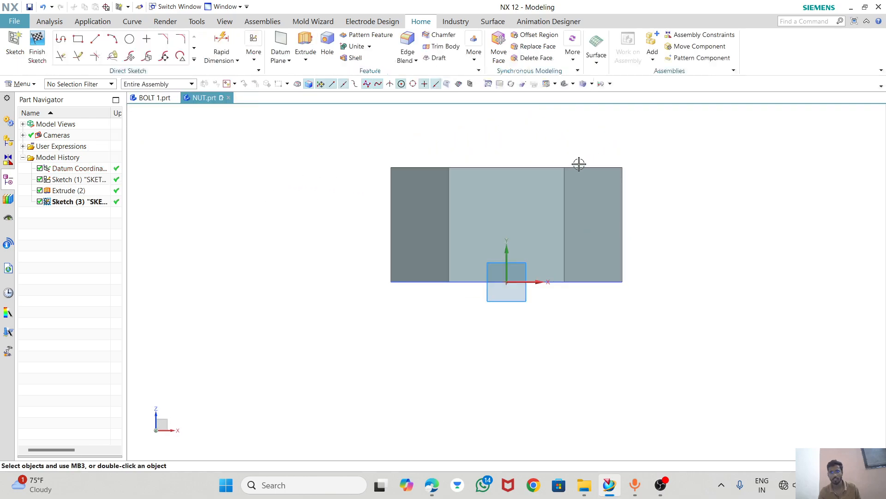
Project the edges of the nut's side face on the positive X side into the sketch with Project Curve.
{"action": "left_click", "coordinate": [193, 60]}
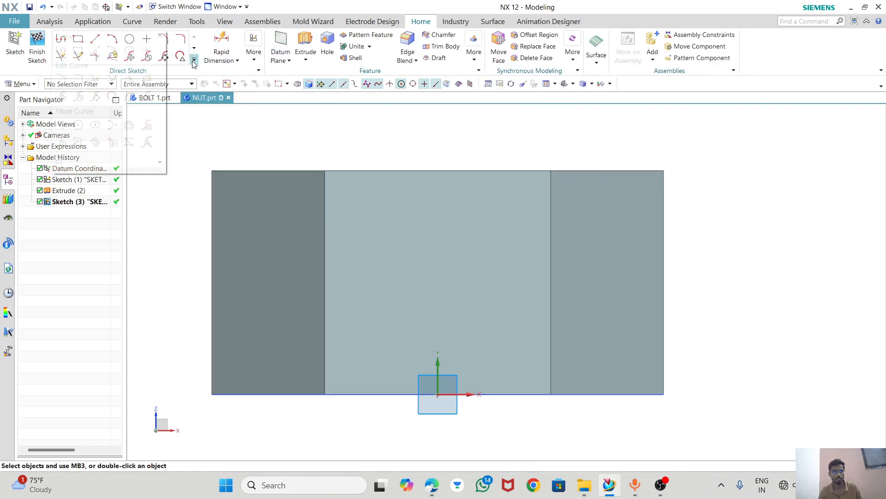
{"action": "left_click", "coordinate": [141, 143]}
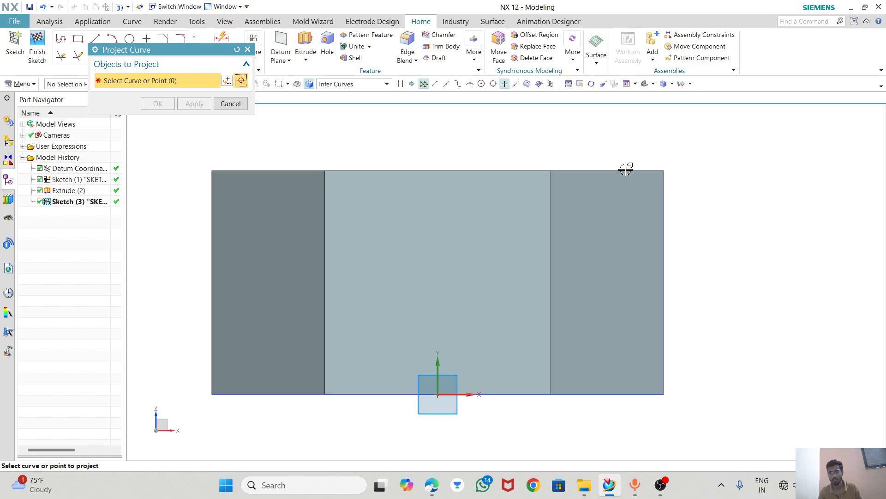
{"action": "left_click", "coordinate": [663, 197]}
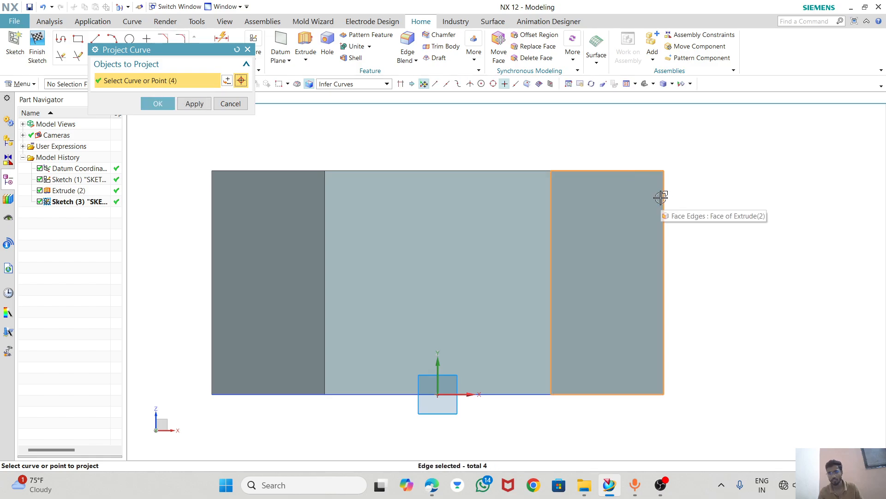
{"action": "left_click", "coordinate": [661, 197]}
{"action": "left_click", "coordinate": [157, 104]}
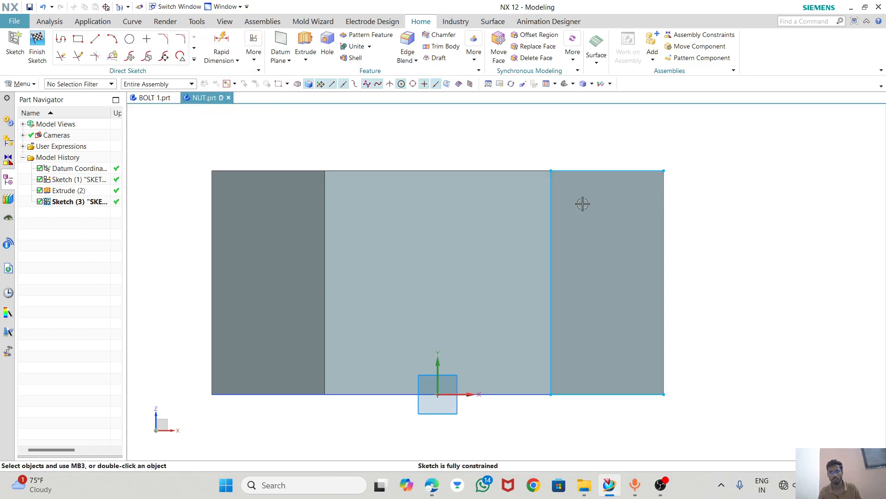
Project the side face's missing outermost vertical edge into the sketch.
{"action": "left_click", "coordinate": [180, 42]}
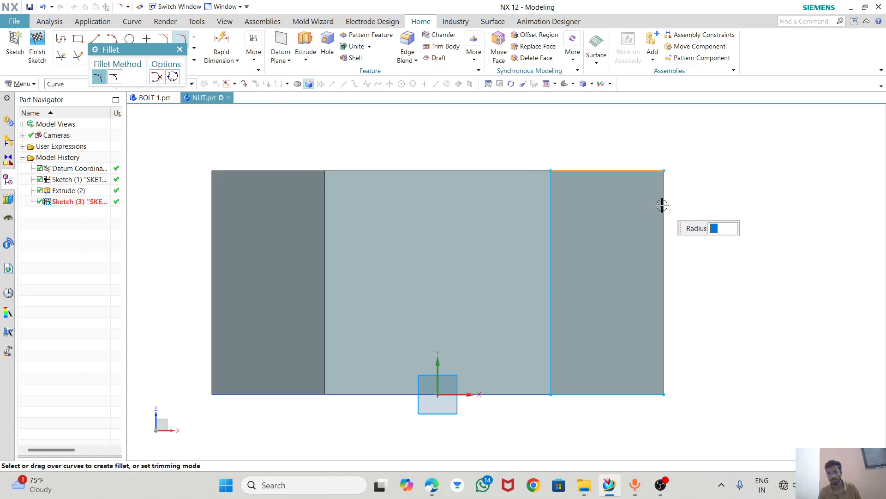
{"action": "left_click", "coordinate": [179, 49]}
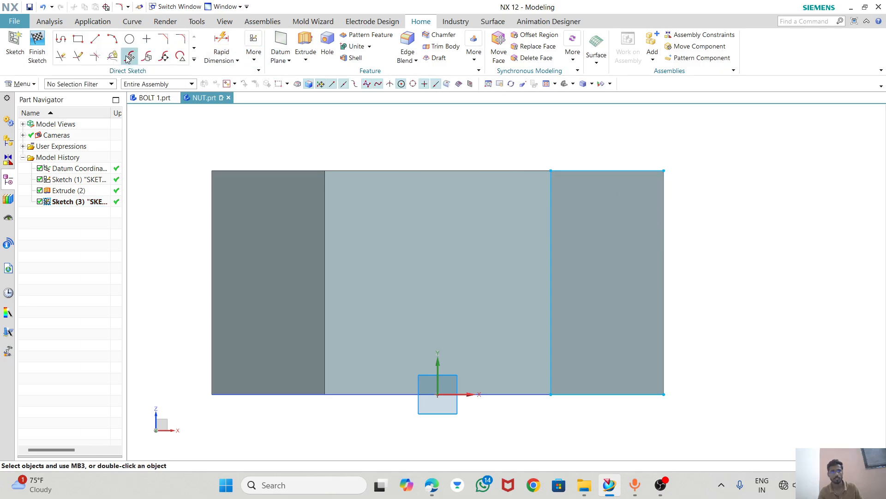
{"action": "left_click", "coordinate": [195, 61]}
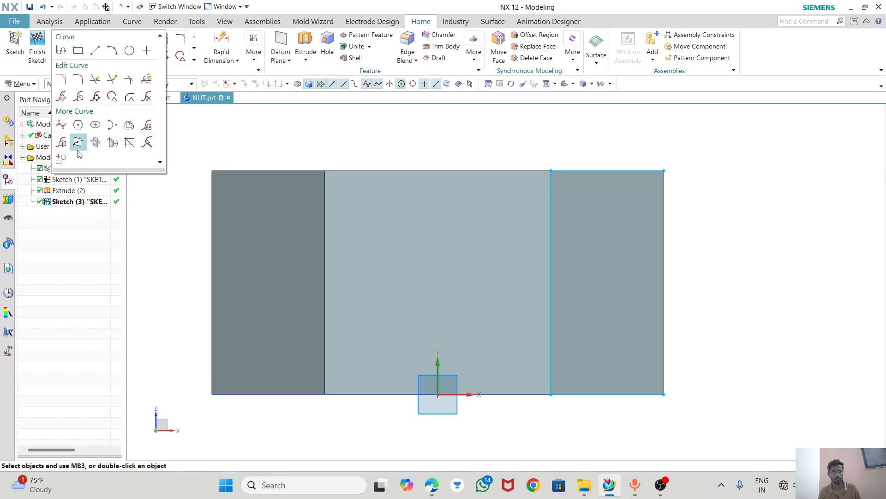
{"action": "left_click", "coordinate": [112, 142]}
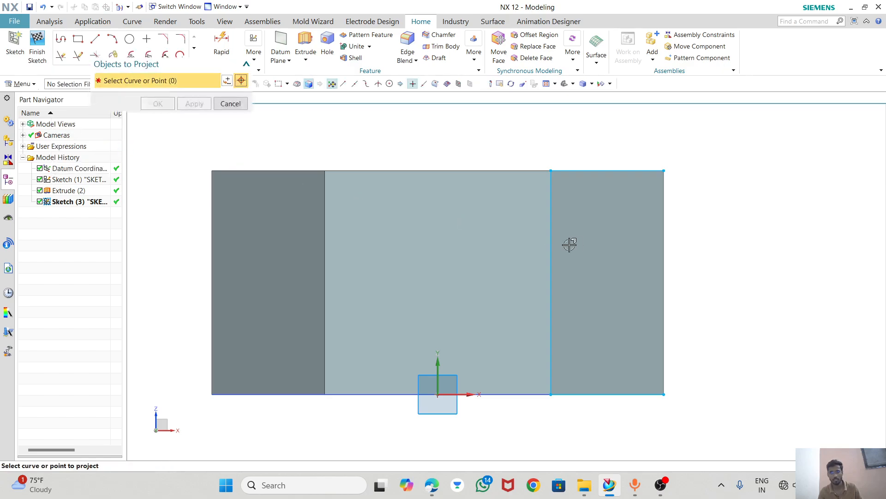
{"action": "left_click", "coordinate": [663, 227]}
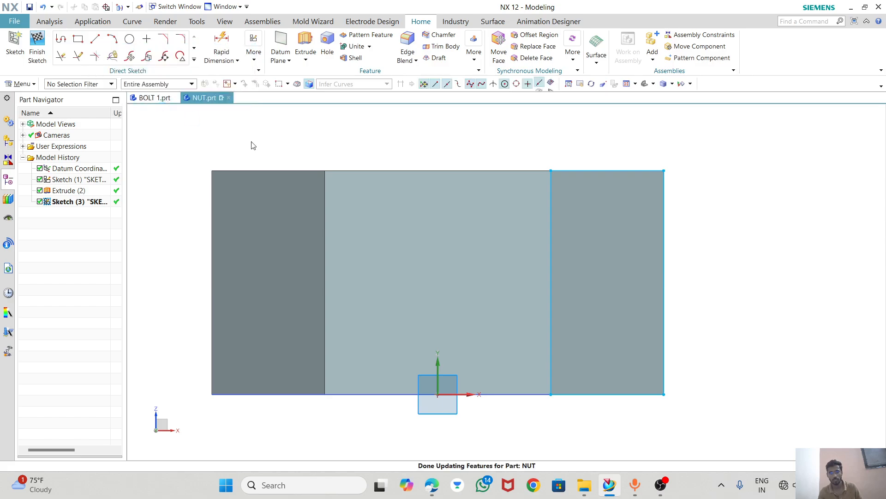
{"action": "left_click", "coordinate": [158, 104]}
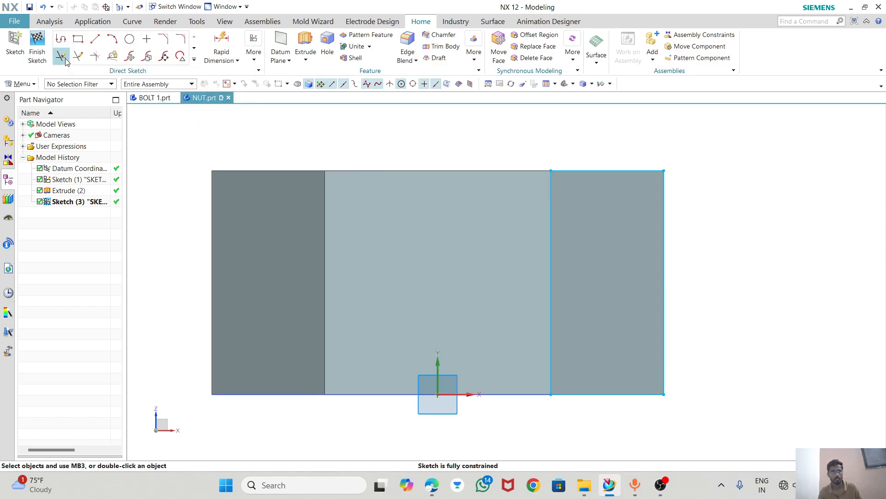
Fillet the projected rectangle's upper and lower outer corners with a 3 mm radius.
{"action": "left_click", "coordinate": [181, 41]}
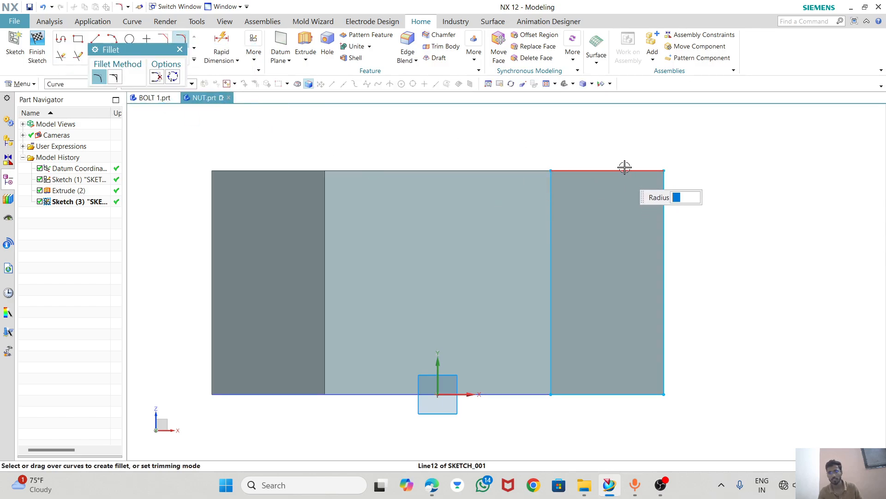
{"action": "left_click", "coordinate": [664, 202]}
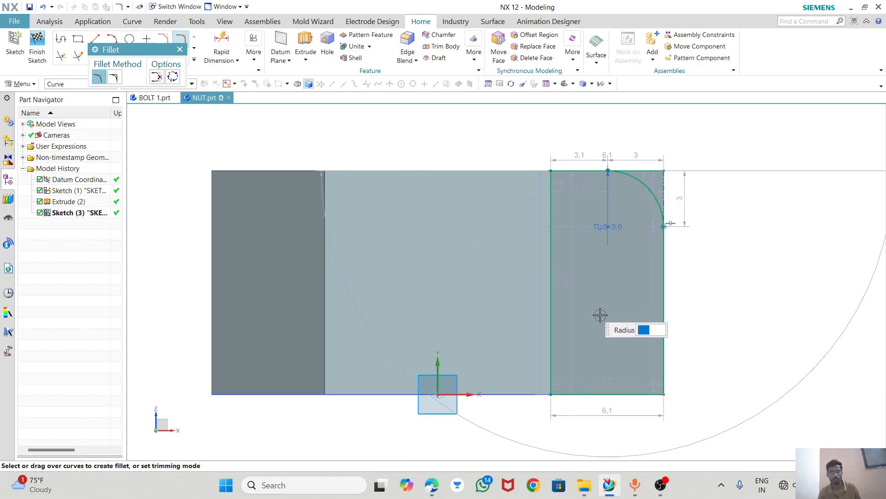
{"action": "left_click", "coordinate": [664, 322]}
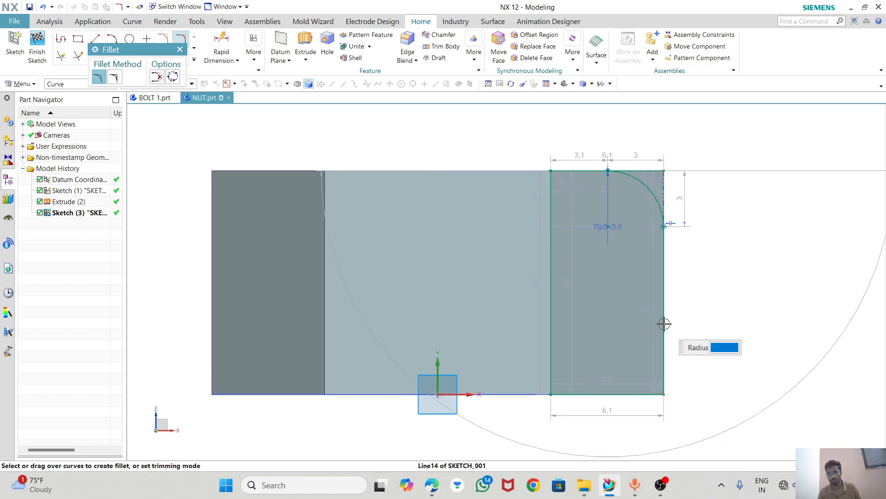
{"action": "left_click", "coordinate": [625, 392]}
{"action": "left_click", "coordinate": [622, 369]}
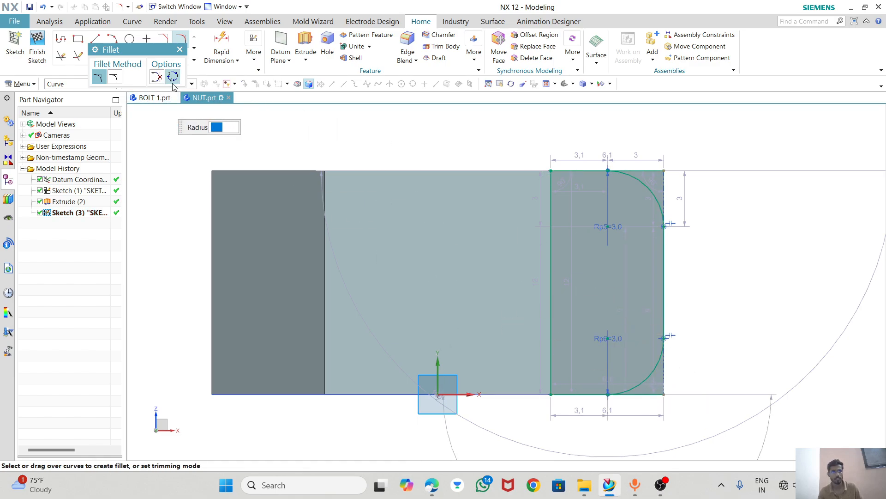
{"action": "key", "text": "Escape"}
Trim the inner rectangle lines and the outer vertical line between the fillets, keeping the two corner profiles, and finish the sketch.
{"action": "left_click", "coordinate": [59, 56]}
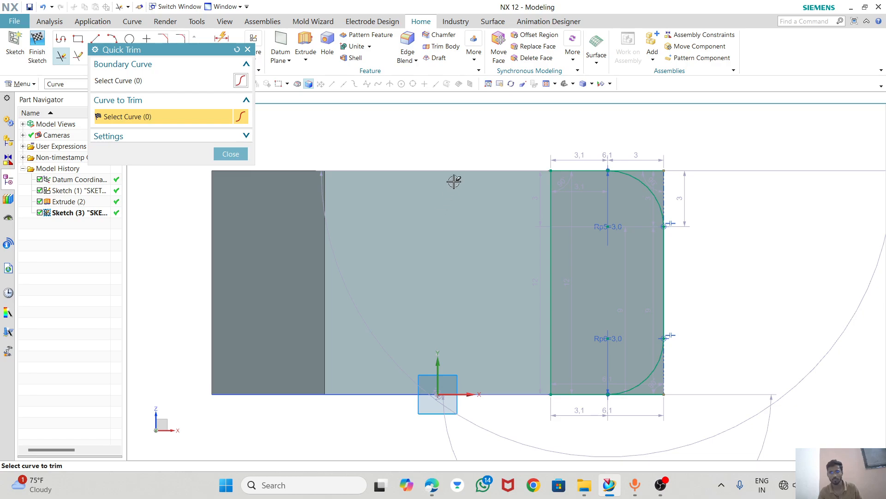
{"action": "mouse_move", "coordinate": [538, 268]}
{"action": "left_mouse_down"}
{"action": "mouse_move", "coordinate": [513, 315]}
{"action": "mouse_move", "coordinate": [548, 349]}
{"action": "mouse_move", "coordinate": [568, 403]}
{"action": "mouse_move", "coordinate": [567, 373]}
{"action": "mouse_move", "coordinate": [683, 297]}
{"action": "left_mouse_up"}
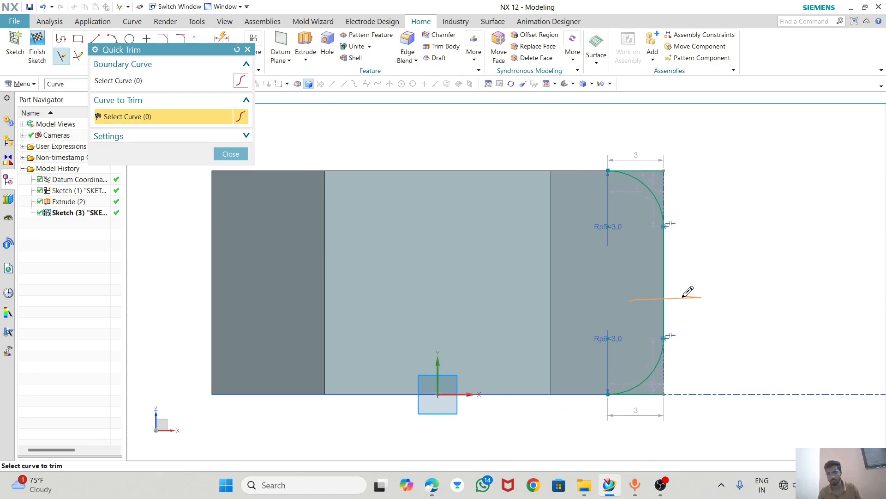
{"action": "left_click_drag", "start_coordinate": [591, 263], "coordinate": [583, 262]}
{"action": "left_click", "coordinate": [231, 154]}
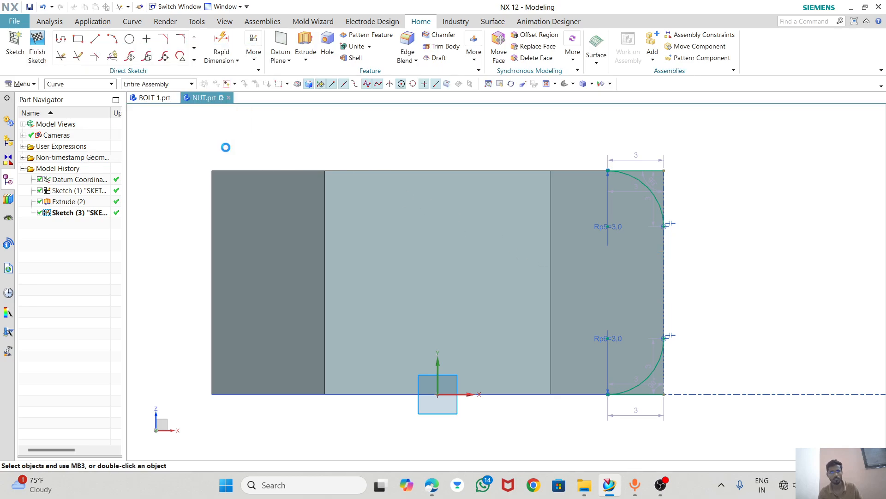
{"action": "left_click", "coordinate": [26, 42]}
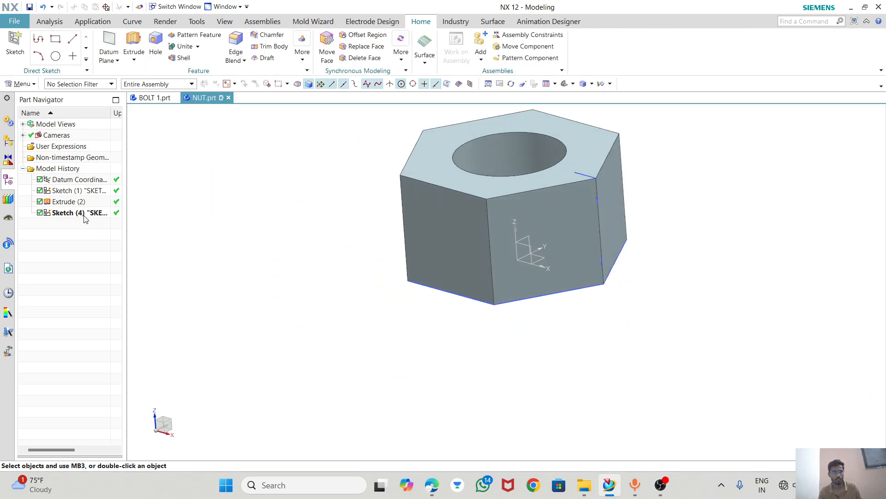
Try to revolve the corner-profile sketch 360° about the Z axis, subtracting it from the nut body.
{"action": "left_click", "coordinate": [84, 214]}
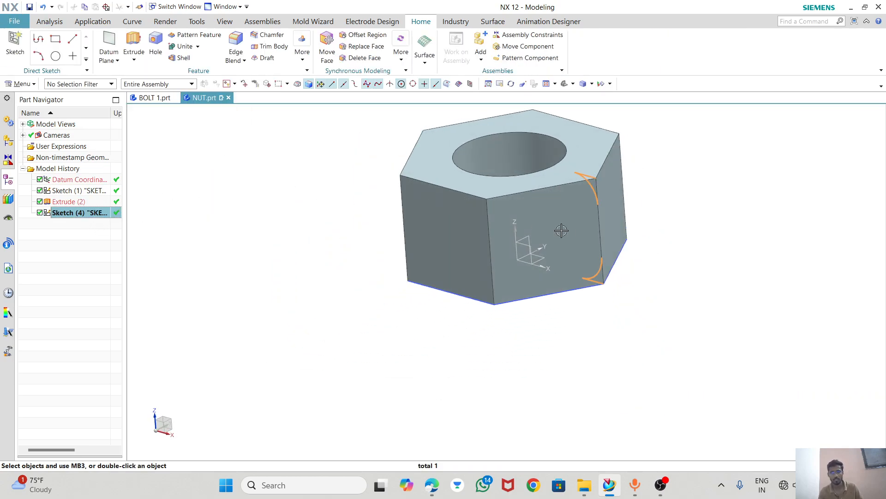
{"action": "left_click", "coordinate": [134, 60]}
{"action": "left_click", "coordinate": [143, 86]}
{"action": "left_click", "coordinate": [186, 132]}
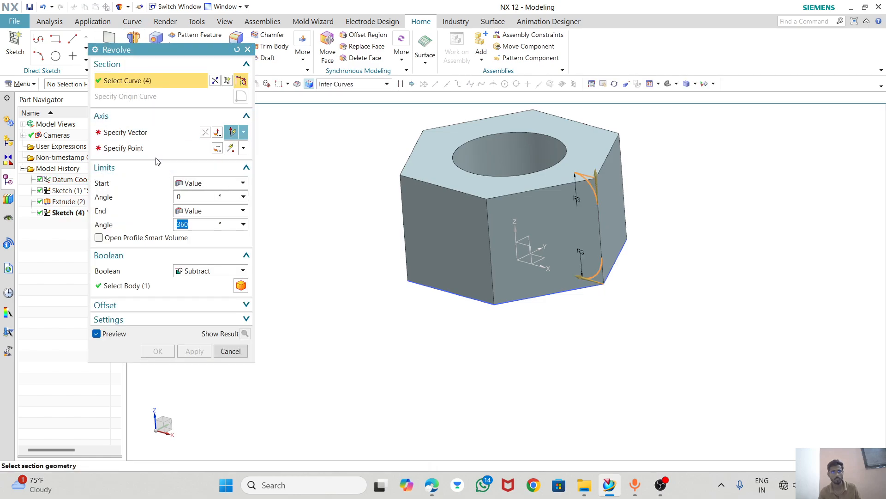
{"action": "left_click", "coordinate": [516, 231]}
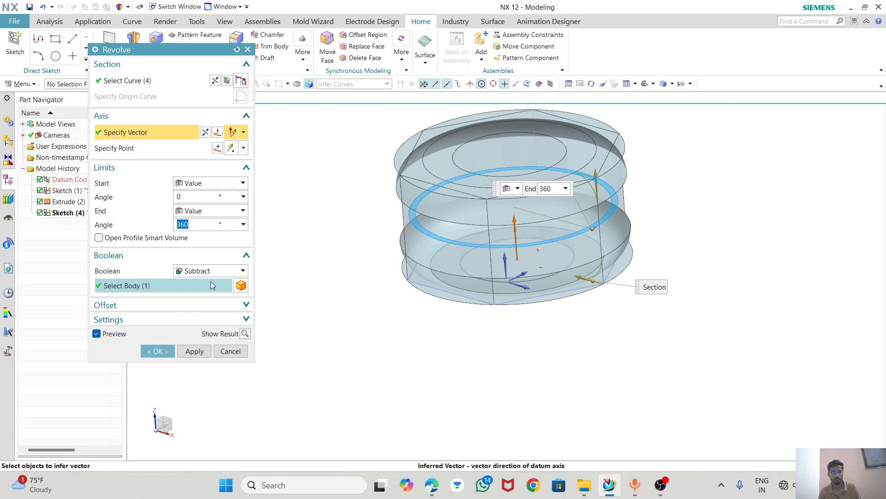
{"action": "left_click", "coordinate": [157, 352]}
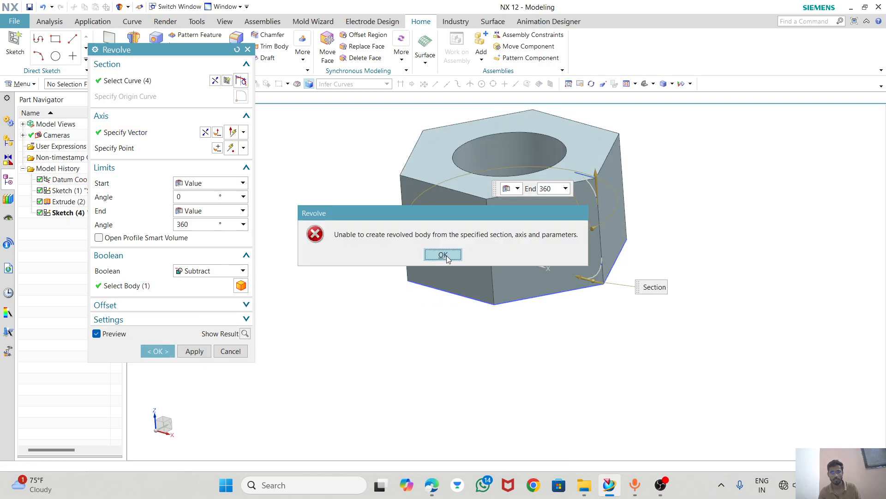
{"action": "left_click", "coordinate": [443, 254]}
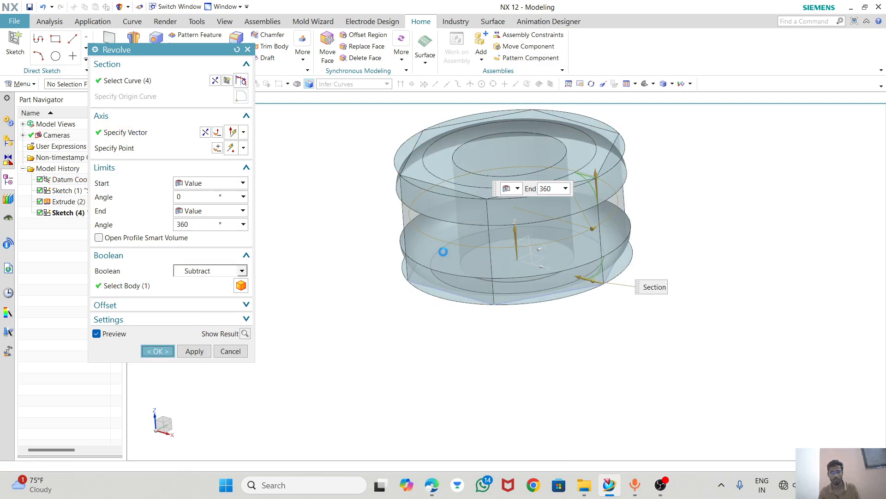
{"action": "left_click", "coordinate": [230, 353]}
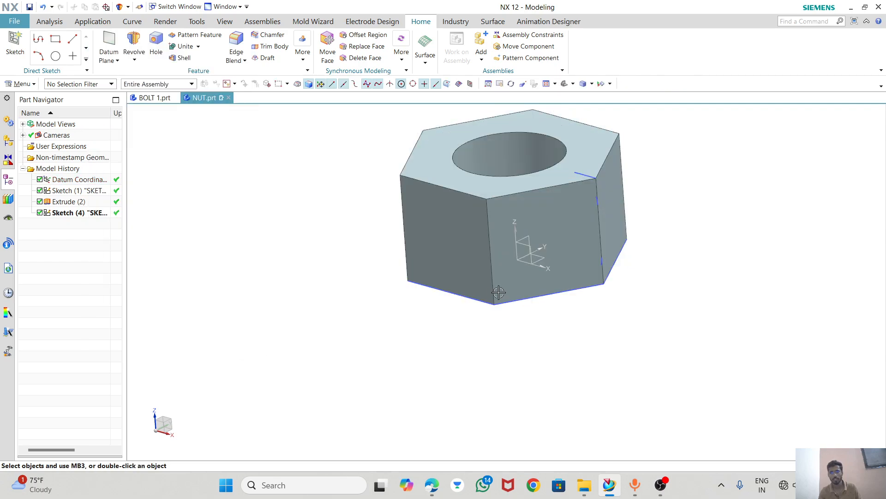
Reopen the corner-profile sketch and enclose the upper corner with lines about 0.7, 3.6, 3.7 and 0.6 mm long, joining both arc ends.
{"action": "double_click", "coordinate": [92, 213]}
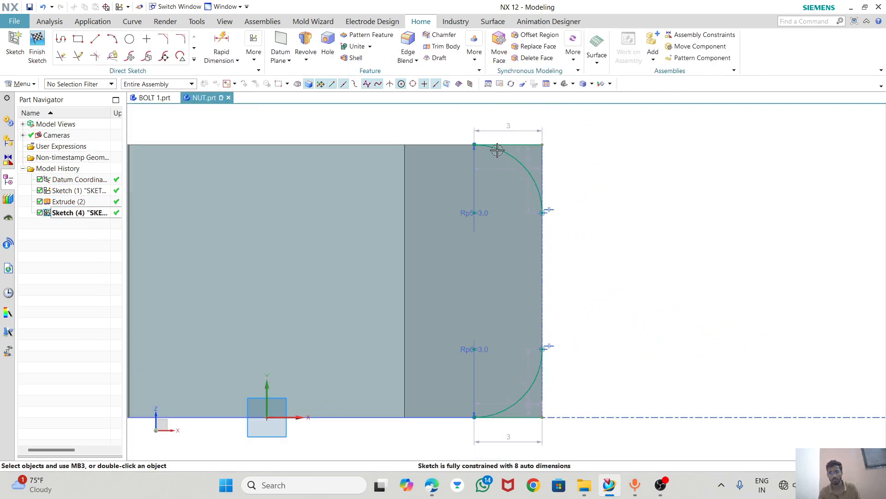
{"action": "scroll", "coordinate": [497, 150], "scroll_direction": "up", "scroll_amount": 2}
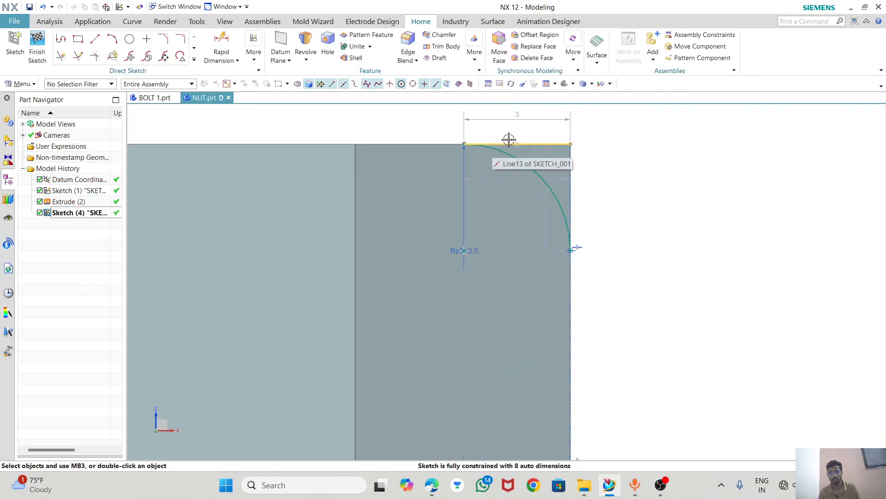
{"action": "left_click", "coordinate": [61, 56]}
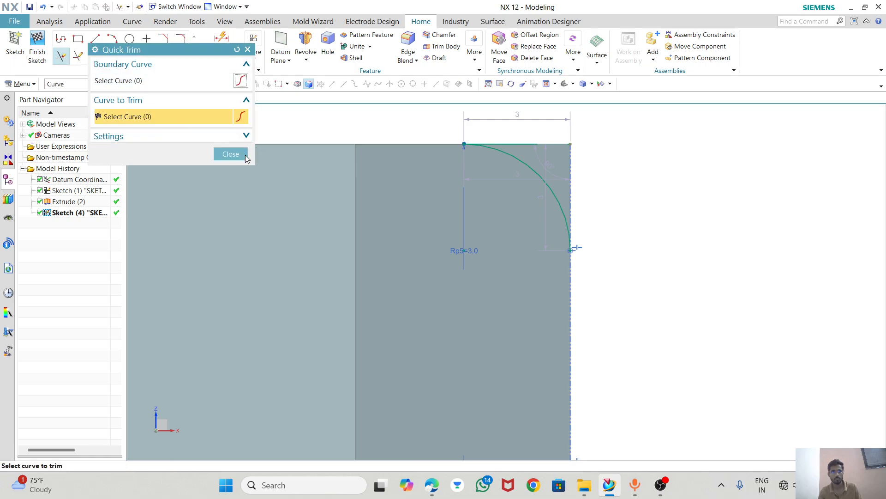
{"action": "left_click", "coordinate": [230, 154]}
{"action": "left_click", "coordinate": [96, 43]}
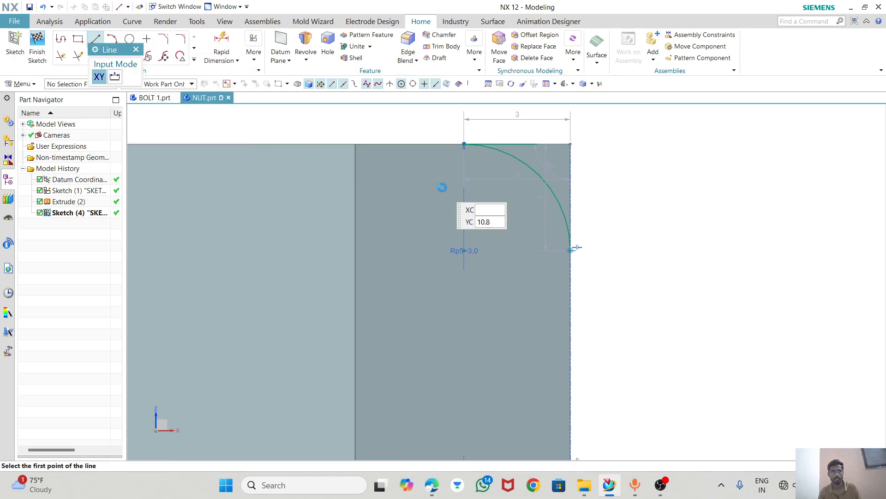
{"action": "left_click", "coordinate": [463, 144]}
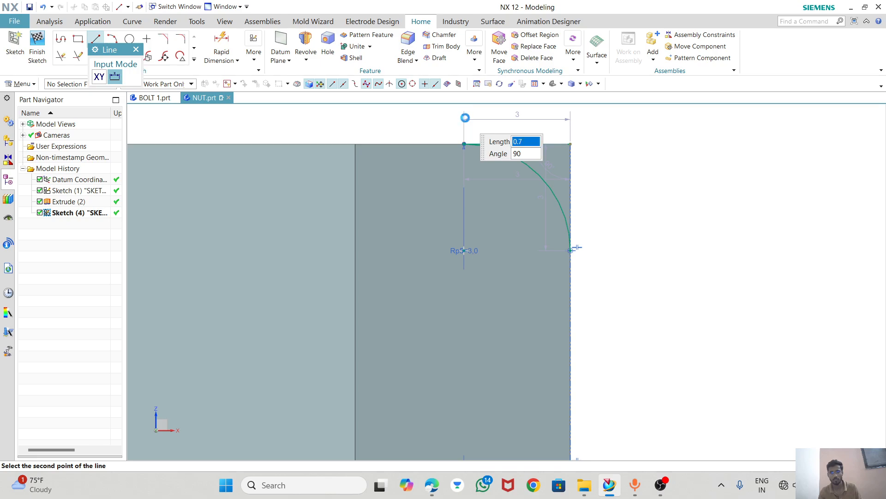
{"action": "left_click", "coordinate": [464, 119]}
{"action": "left_click", "coordinate": [463, 119]}
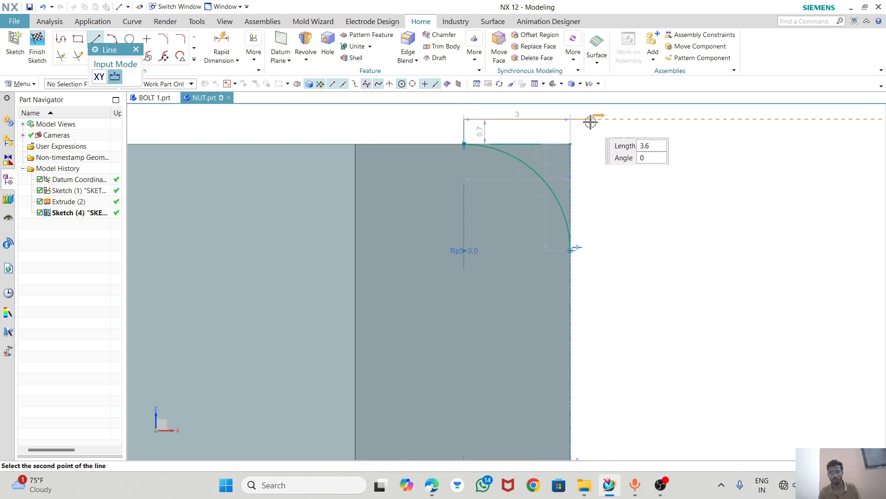
{"action": "left_click", "coordinate": [591, 119]}
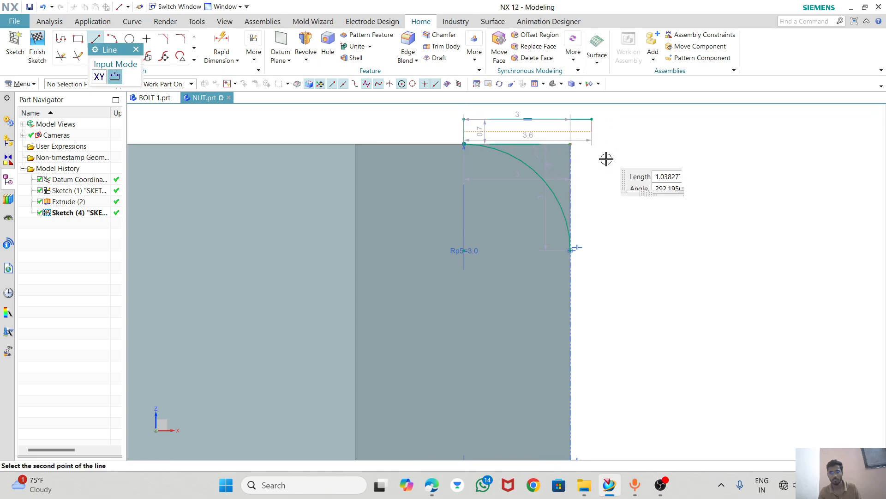
{"action": "left_click", "coordinate": [592, 250]}
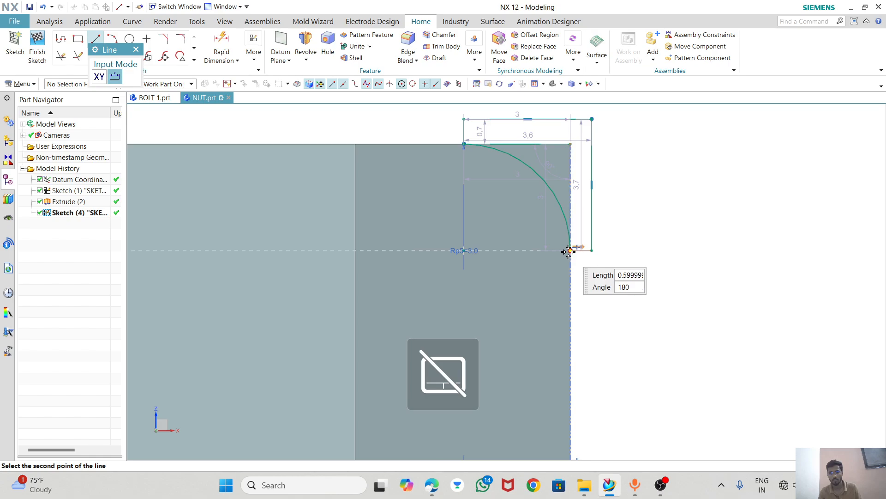
{"action": "left_click", "coordinate": [571, 250]}
{"action": "scroll", "coordinate": [591, 193], "scroll_direction": "down", "scroll_amount": 1}
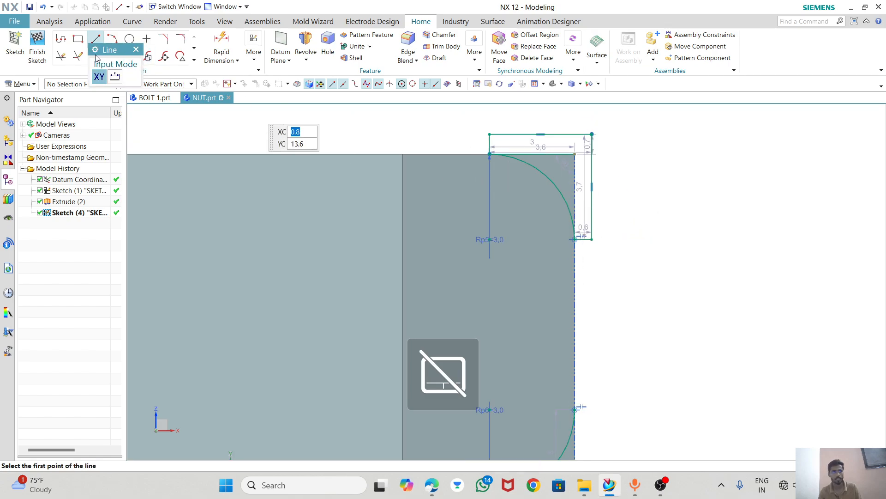
Trim the leftover straight lines between the upper arc and the new outer lines.
{"action": "left_click", "coordinate": [61, 56]}
{"action": "scroll", "coordinate": [525, 180], "scroll_direction": "up", "scroll_amount": 3}
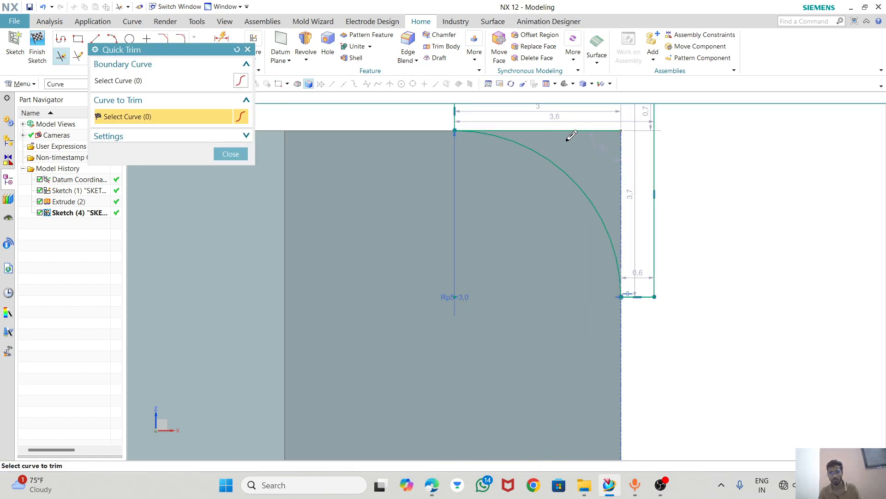
{"action": "left_click", "coordinate": [646, 192]}
{"action": "left_click", "coordinate": [231, 154]}
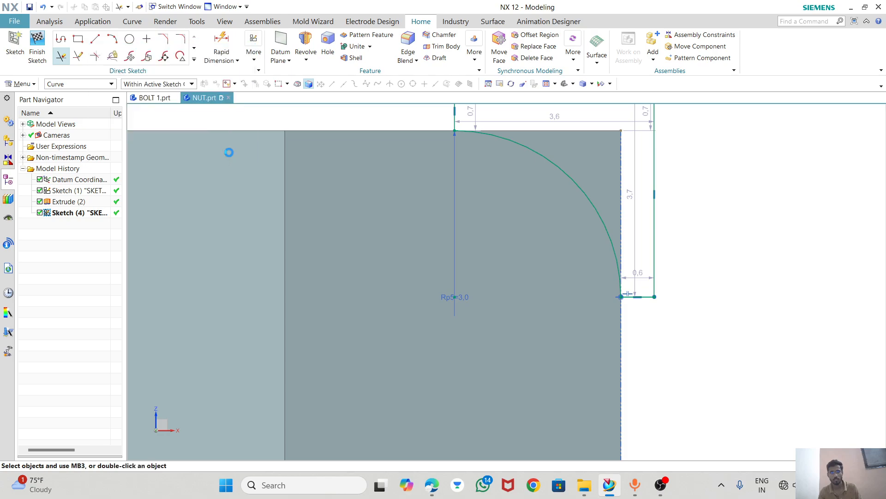
Enclose the lower corner with lines about 0.8, 3.4, 3.8 and 0.4 mm long, running outside the nut between both arc ends.
{"action": "scroll", "coordinate": [571, 208], "scroll_direction": "down", "scroll_amount": 5}
{"action": "scroll", "coordinate": [569, 435], "scroll_direction": "up", "scroll_amount": 5}
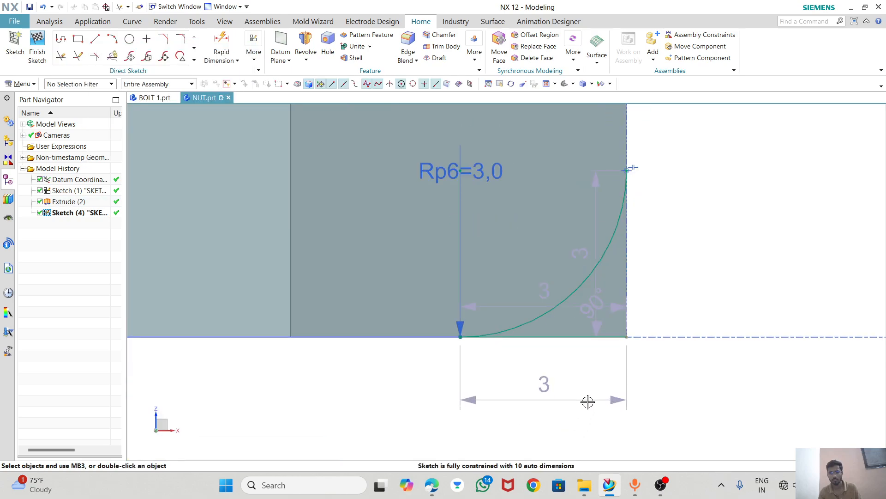
{"action": "left_click", "coordinate": [95, 38]}
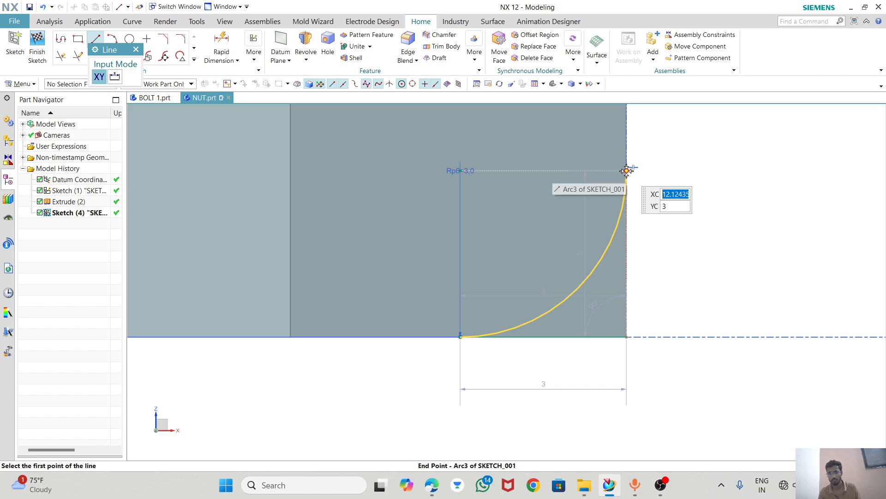
{"action": "left_click", "coordinate": [626, 170]}
{"action": "left_click", "coordinate": [669, 171]}
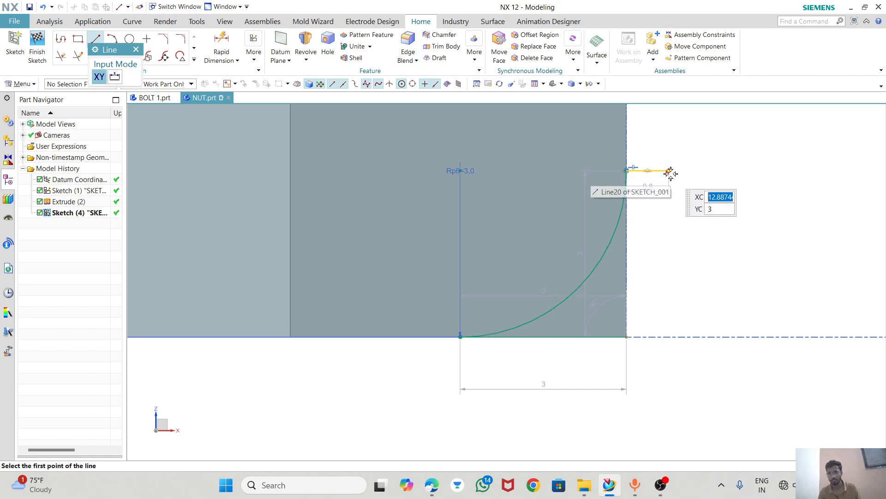
{"action": "left_click", "coordinate": [668, 171]}
{"action": "left_click", "coordinate": [667, 359]}
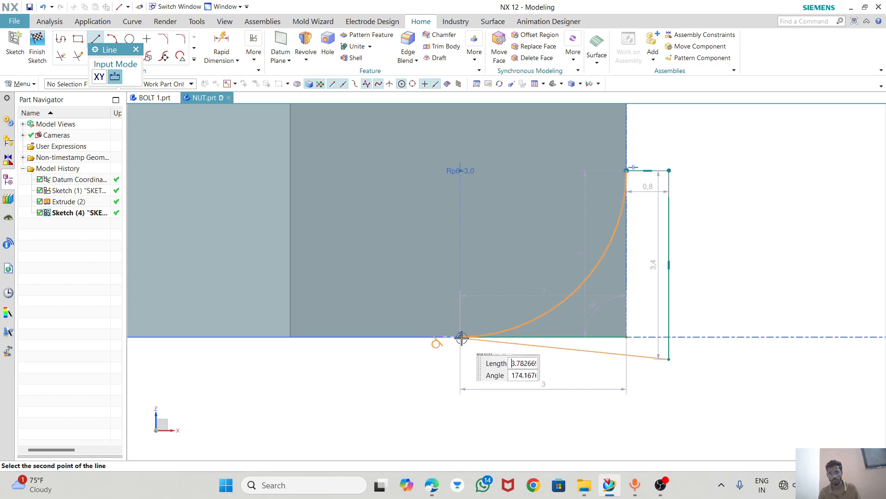
{"action": "left_click", "coordinate": [460, 359]}
{"action": "left_click", "coordinate": [460, 359]}
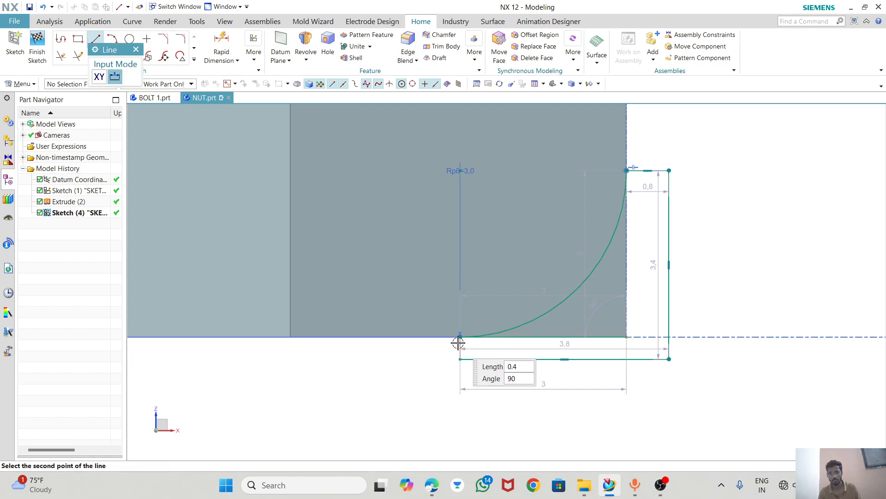
{"action": "left_click", "coordinate": [462, 383]}
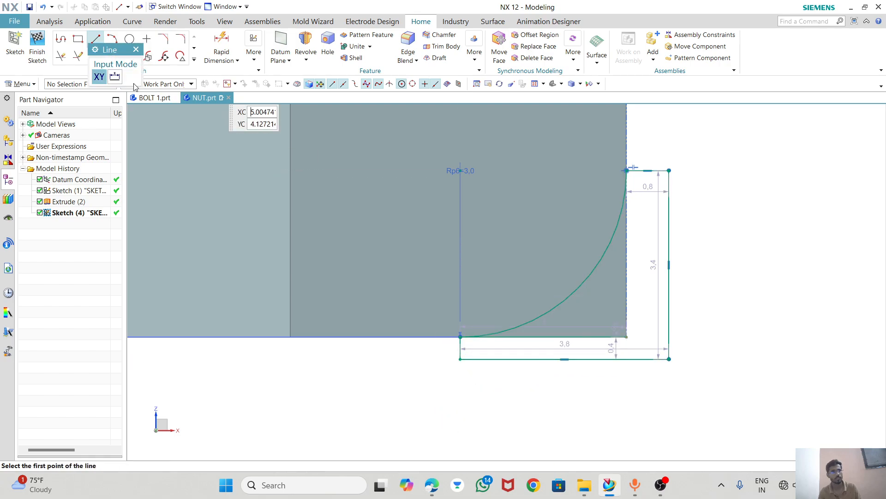
Trim the leftover straight lines inside the lower corner profile and finish the sketch.
{"action": "left_click", "coordinate": [67, 58]}
{"action": "left_click_drag", "start_coordinate": [585, 348], "coordinate": [577, 353]}
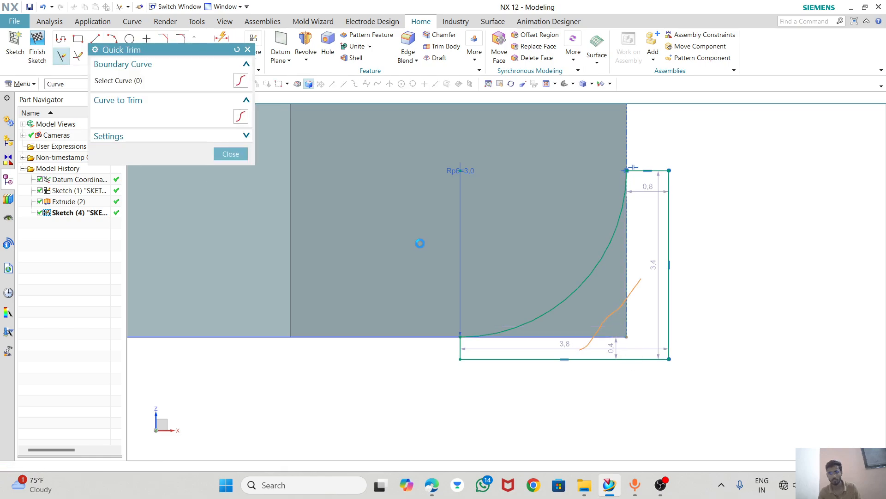
{"action": "left_click", "coordinate": [242, 156]}
{"action": "scroll", "coordinate": [471, 233], "scroll_direction": "down", "scroll_amount": 2}
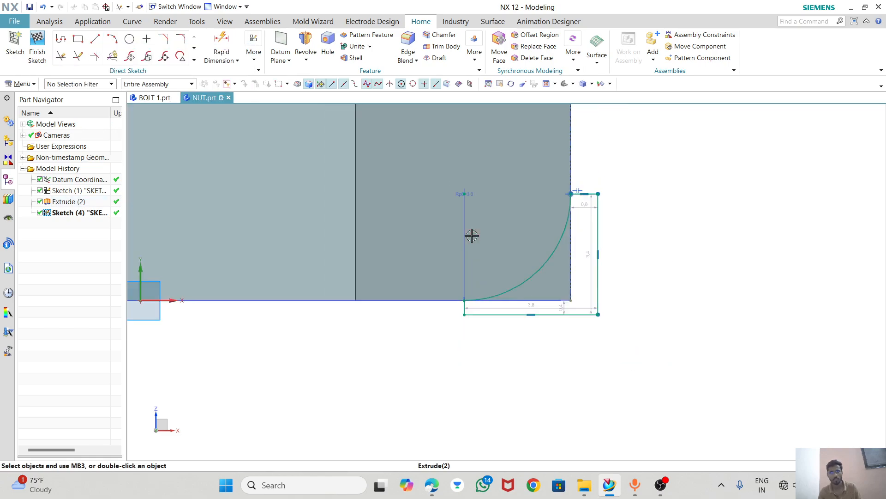
{"action": "scroll", "coordinate": [677, 293], "scroll_direction": "down", "scroll_amount": 3}
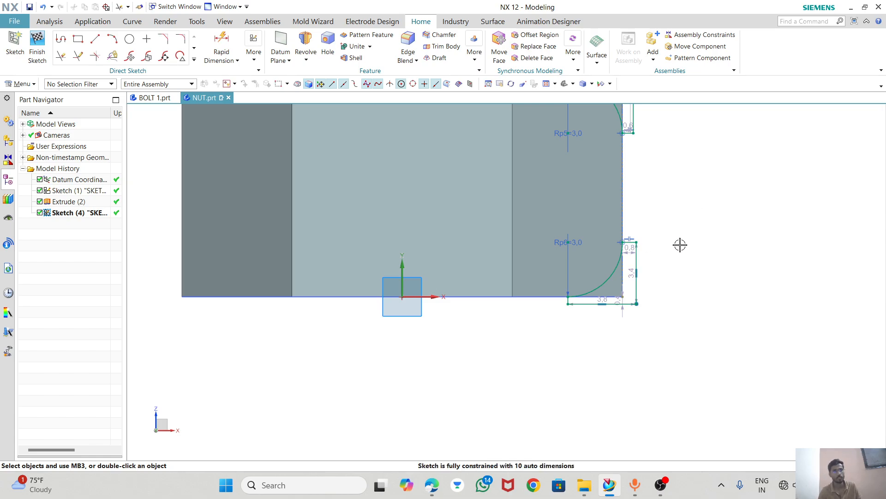
{"action": "scroll", "coordinate": [619, 311], "scroll_direction": "up", "scroll_amount": 3}
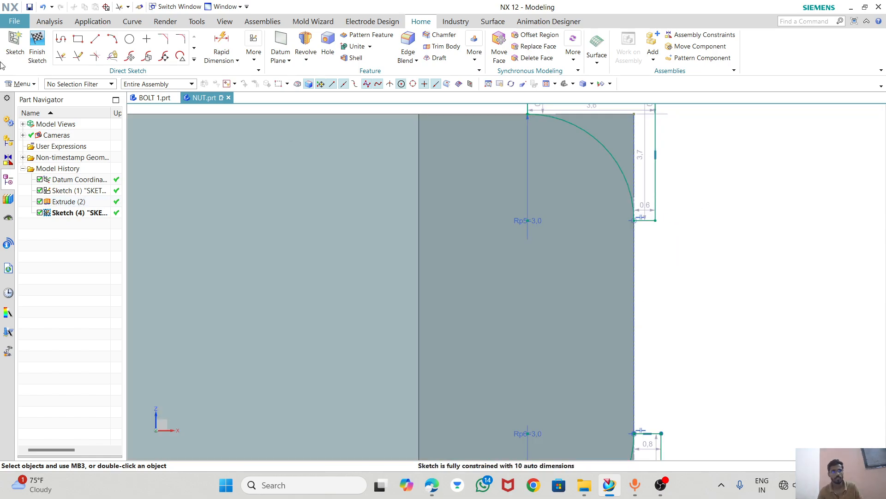
{"action": "left_click", "coordinate": [37, 52]}
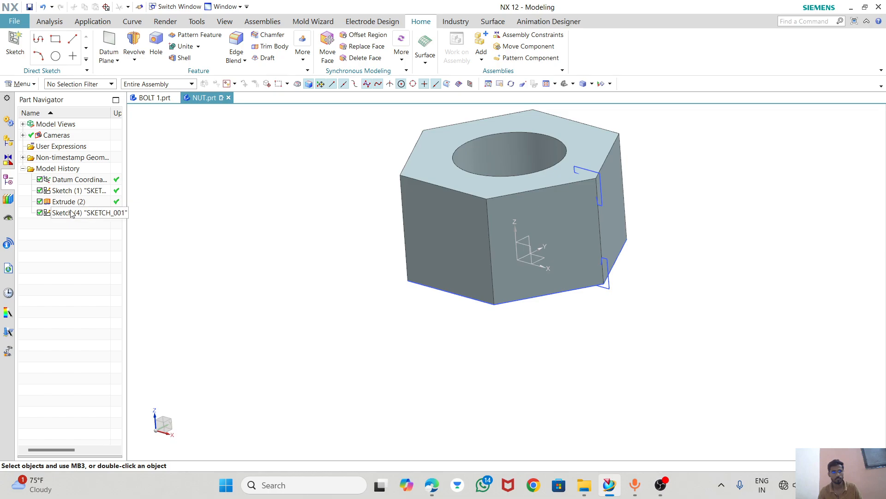
Revolve both closed corner profiles 360° about the Z axis, subtracting them from the nut body.
{"action": "left_click", "coordinate": [134, 46]}
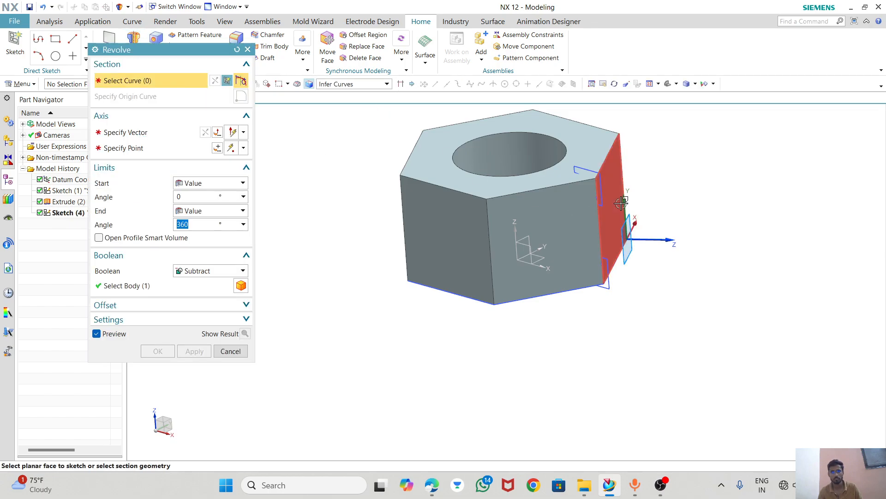
{"action": "left_click", "coordinate": [587, 171]}
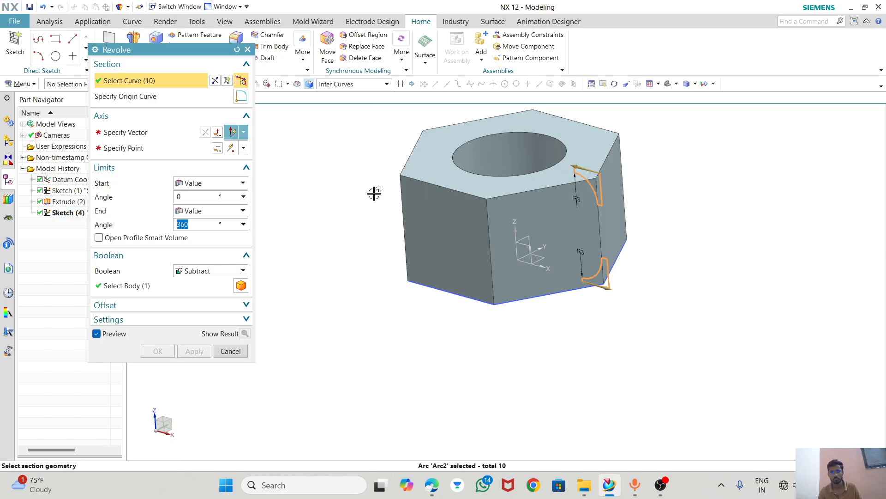
{"action": "left_click", "coordinate": [125, 132]}
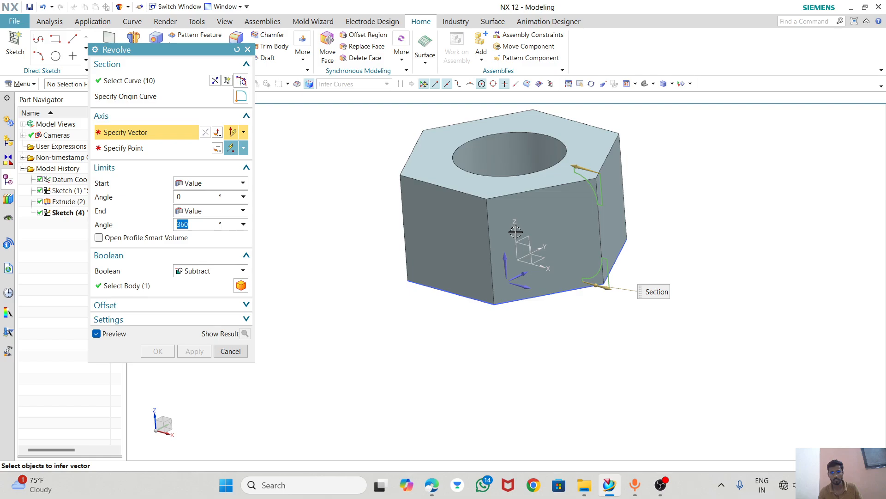
{"action": "left_click", "coordinate": [515, 232]}
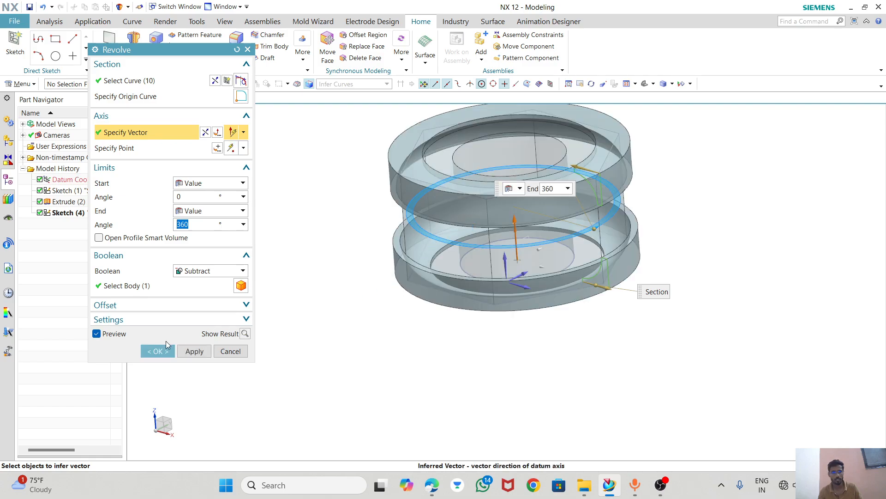
{"action": "left_click", "coordinate": [160, 351]}
Add a detailed right-hand thread to the nut's bore with 14 mm major diameter, 12 mm length, 2 mm pitch and 60° angle.
{"action": "middle_click_drag", "start_coordinate": [354, 310], "coordinate": [376, 302]}
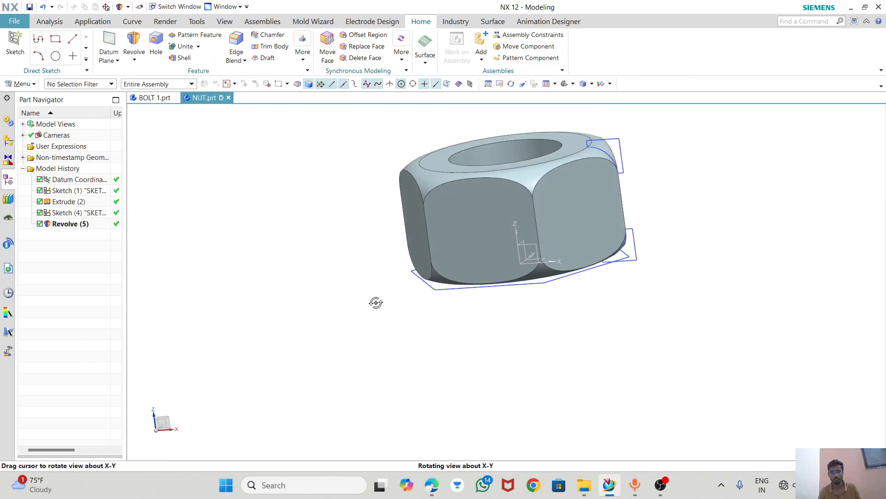
{"action": "left_click", "coordinate": [573, 84]}
{"action": "left_click", "coordinate": [574, 97]}
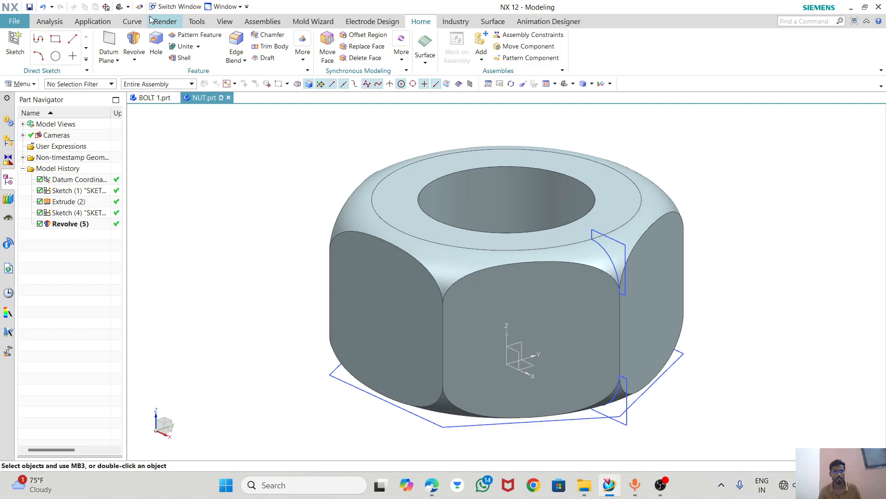
{"action": "left_click", "coordinate": [300, 56]}
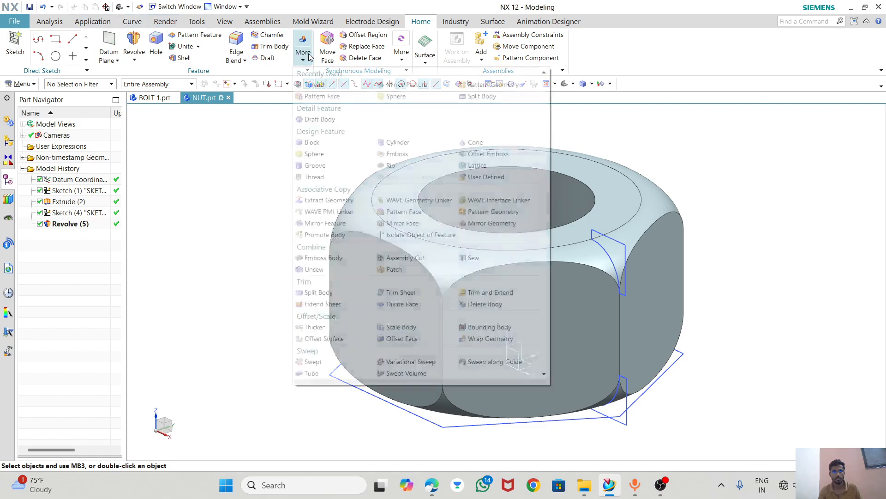
{"action": "left_click", "coordinate": [318, 86]}
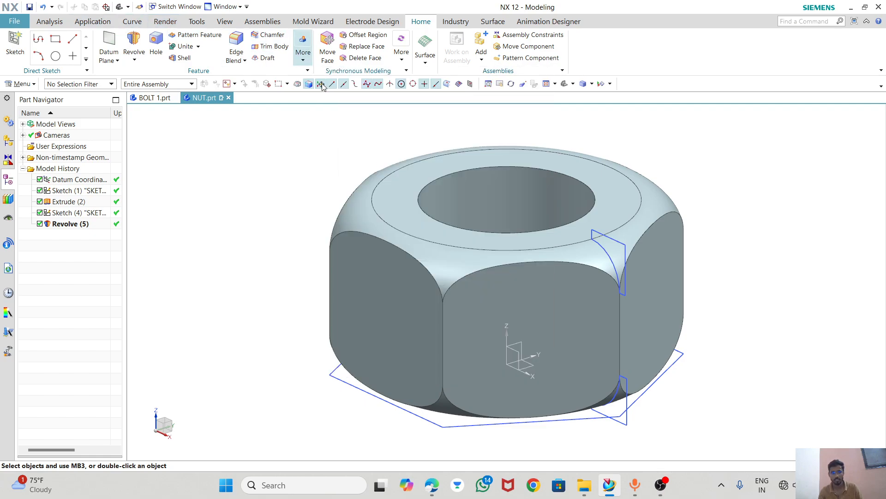
{"action": "left_click", "coordinate": [539, 209]}
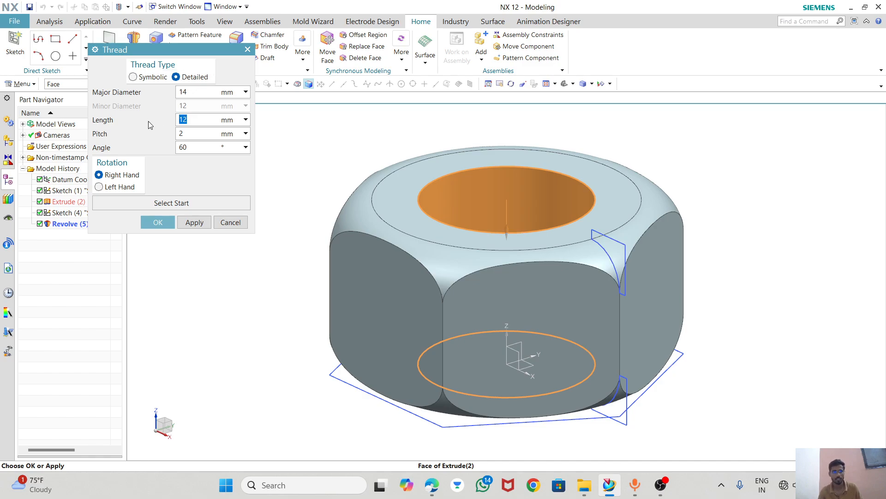
{"action": "left_click", "coordinate": [157, 222]}
Inspect the thread inside the bore and open the thread feature's edit parameters.
{"action": "middle_click_drag", "start_coordinate": [471, 193], "coordinate": [500, 233]}
{"action": "middle_click_drag", "start_coordinate": [503, 239], "coordinate": [507, 245]}
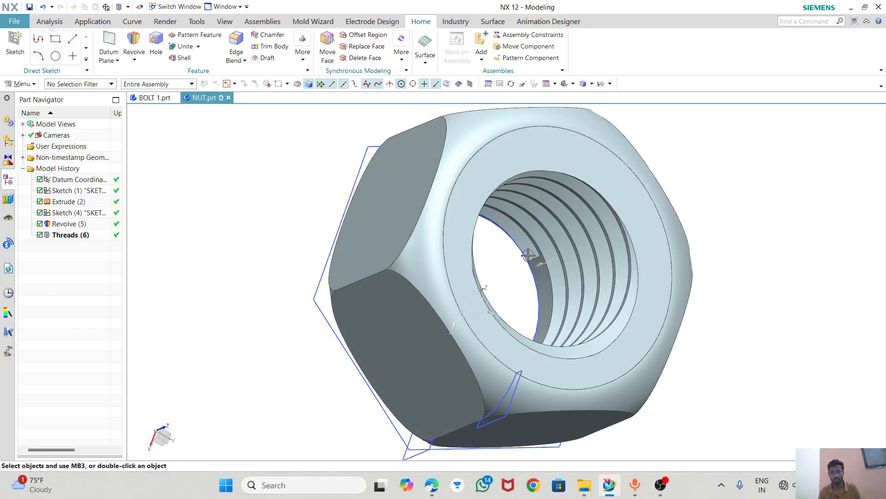
{"action": "scroll", "coordinate": [510, 252], "scroll_direction": "up", "scroll_amount": 8}
{"action": "scroll", "coordinate": [509, 253], "scroll_direction": "down", "scroll_amount": 8}
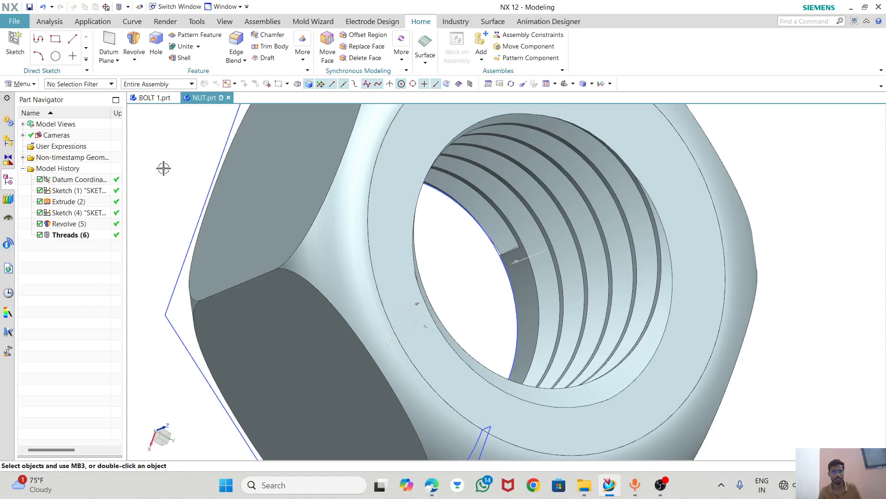
{"action": "double_click", "coordinate": [84, 236]}
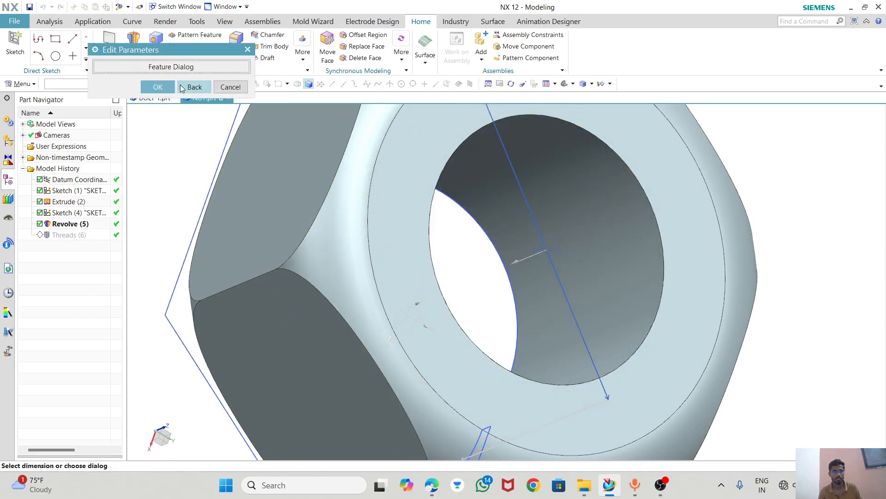
{"action": "left_click", "coordinate": [157, 87]}
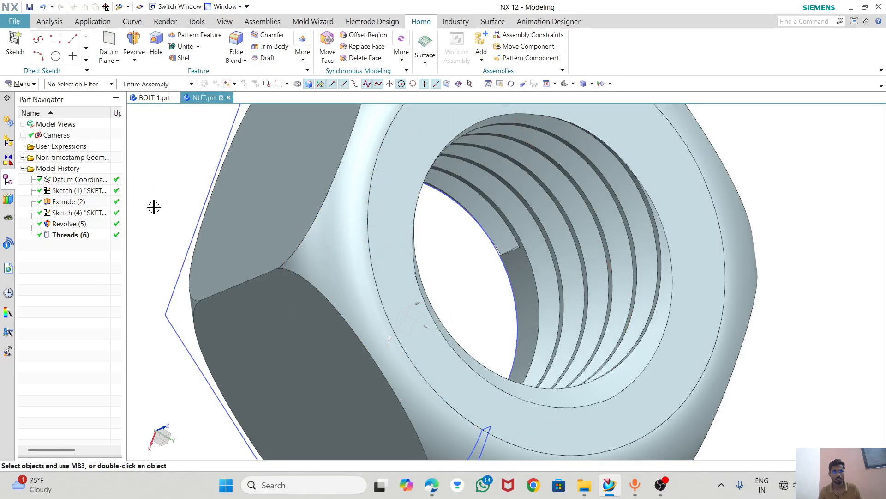
Increase the length of the bore's thread so that it runs through the nut's full height.
{"action": "double_click", "coordinate": [74, 235]}
{"action": "left_click", "coordinate": [170, 68]}
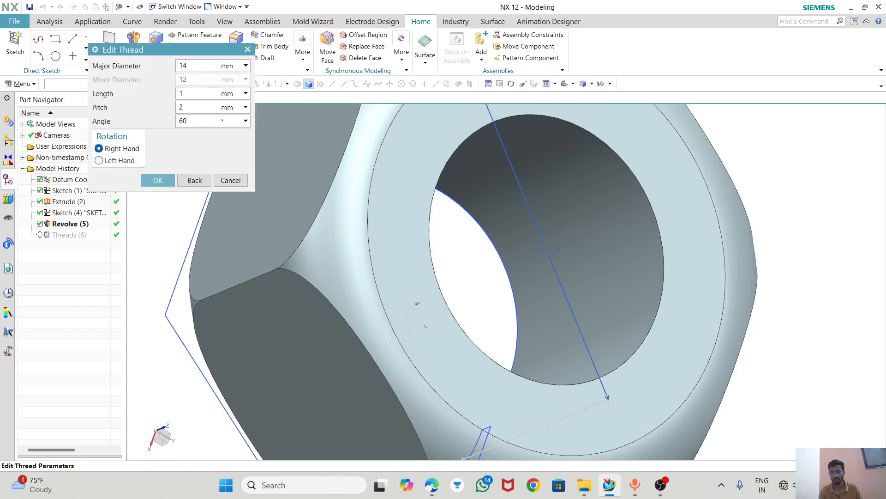
{"action": "left_click", "coordinate": [158, 180]}
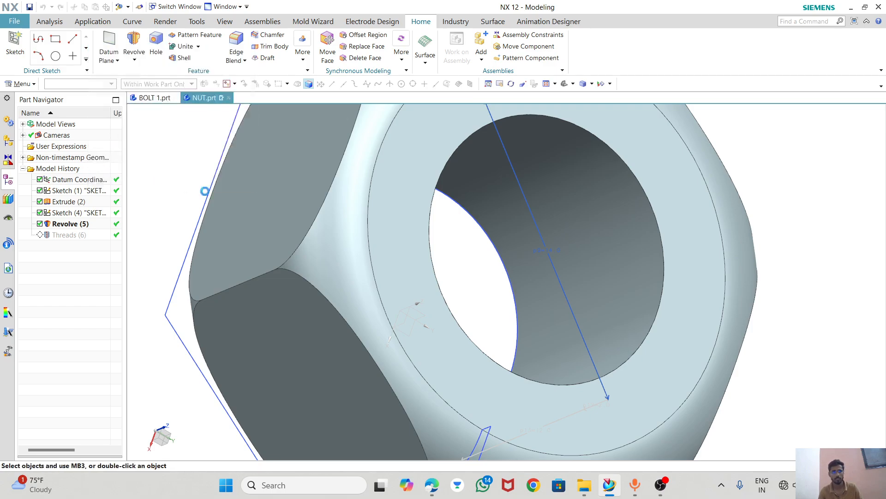
{"action": "left_click", "coordinate": [158, 87]}
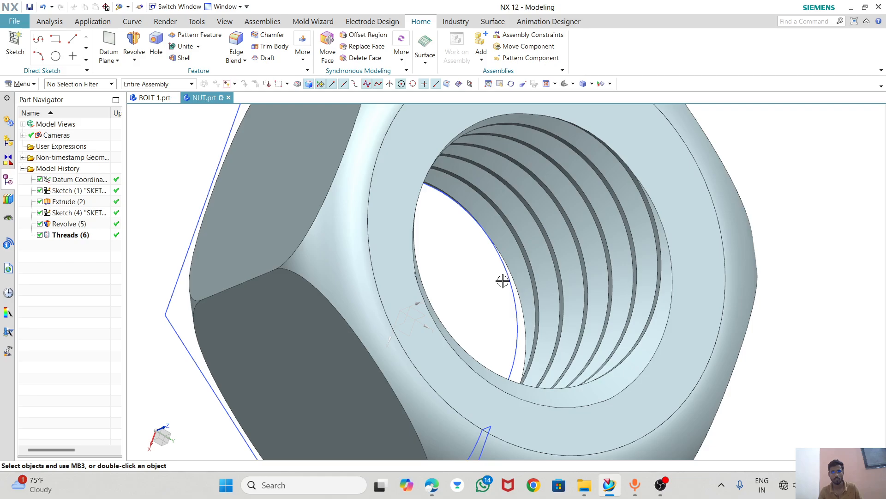
{"action": "middle_click_drag", "start_coordinate": [502, 278], "coordinate": [458, 179]}
{"action": "scroll", "coordinate": [514, 209], "scroll_direction": "down", "scroll_amount": 3}
{"action": "scroll", "coordinate": [600, 148], "scroll_direction": "down", "scroll_amount": 2}
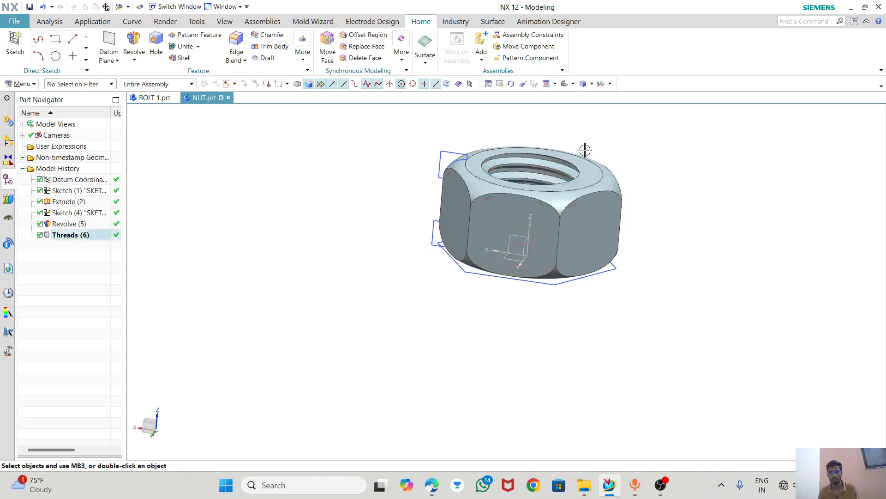
Hide both sketches of the nut, return the model to an isometric orientation and save the part.
{"action": "right_click", "coordinate": [79, 212]}
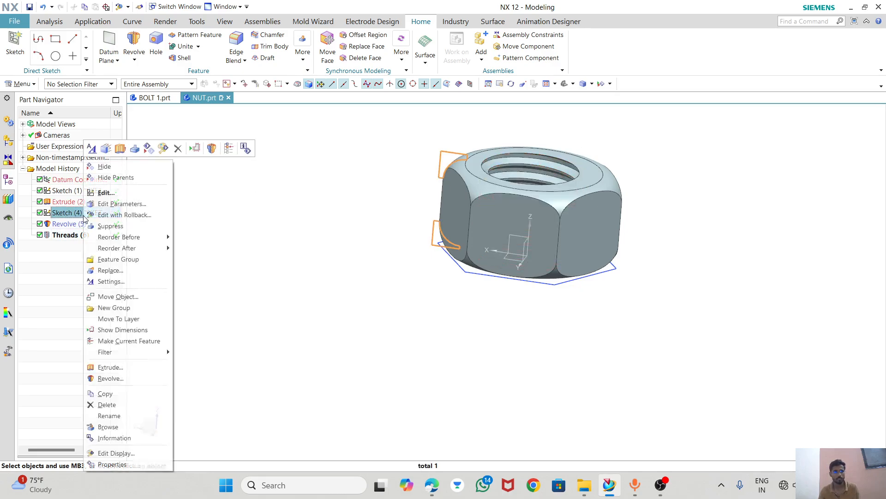
{"action": "left_click", "coordinate": [87, 194]}
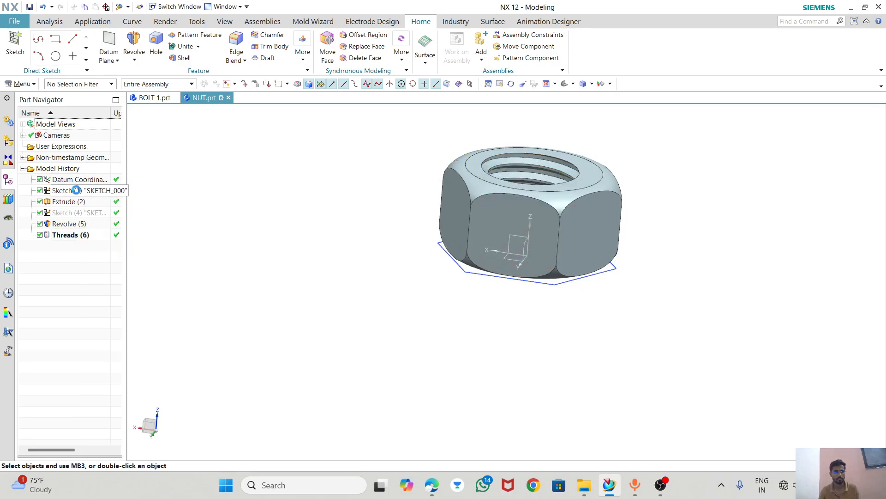
{"action": "right_click", "coordinate": [76, 190]}
{"action": "left_click", "coordinate": [92, 184]}
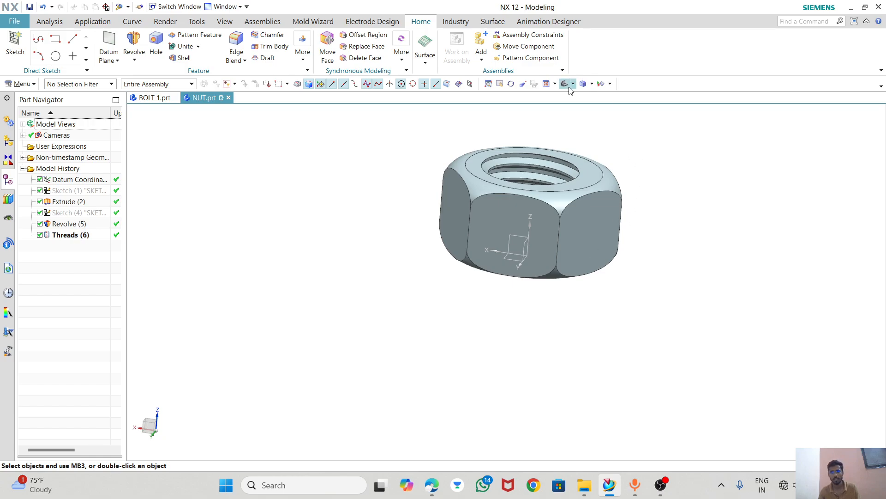
{"action": "left_click", "coordinate": [584, 85]}
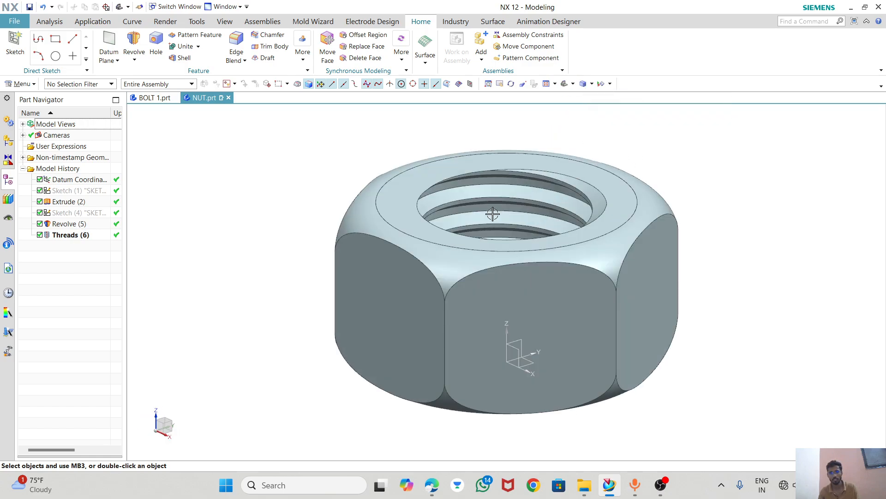
{"action": "left_click", "coordinate": [29, 6]}
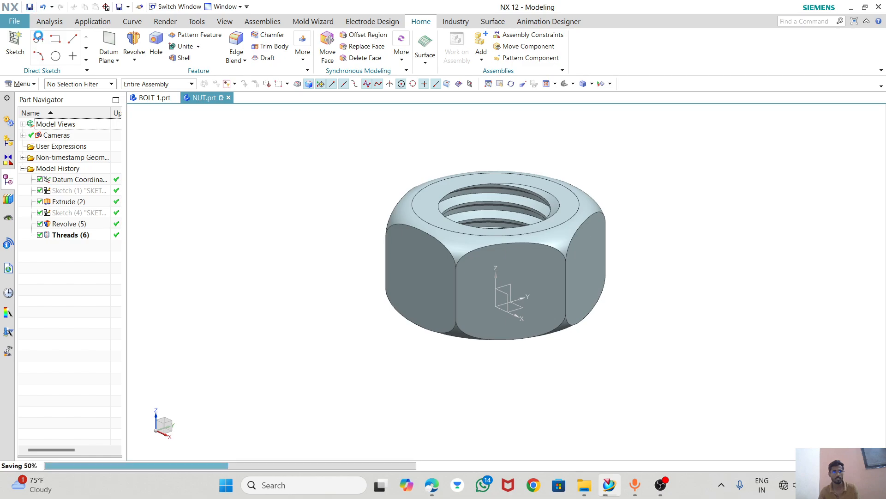
Create a new millimetre model part named LOCK NUT.prt and set its background to white.
{"action": "left_click", "coordinate": [14, 22]}
{"action": "left_click", "coordinate": [24, 37]}
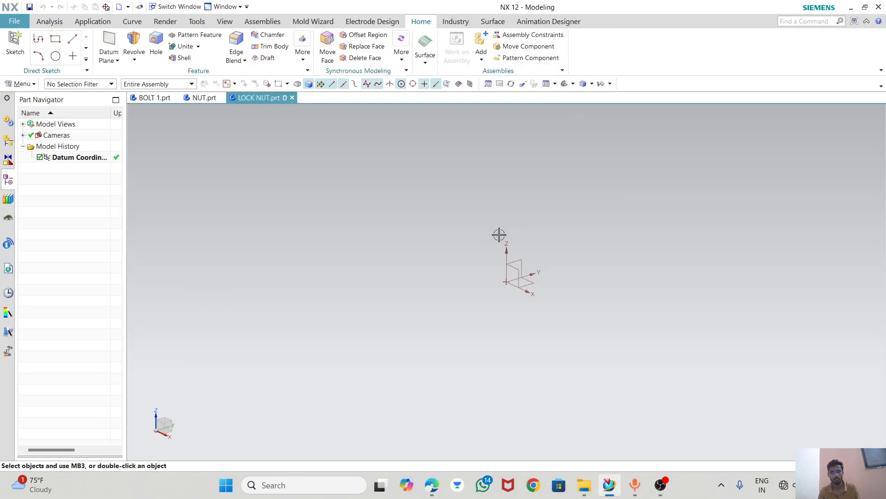
{"action": "right_click", "coordinate": [487, 197]}
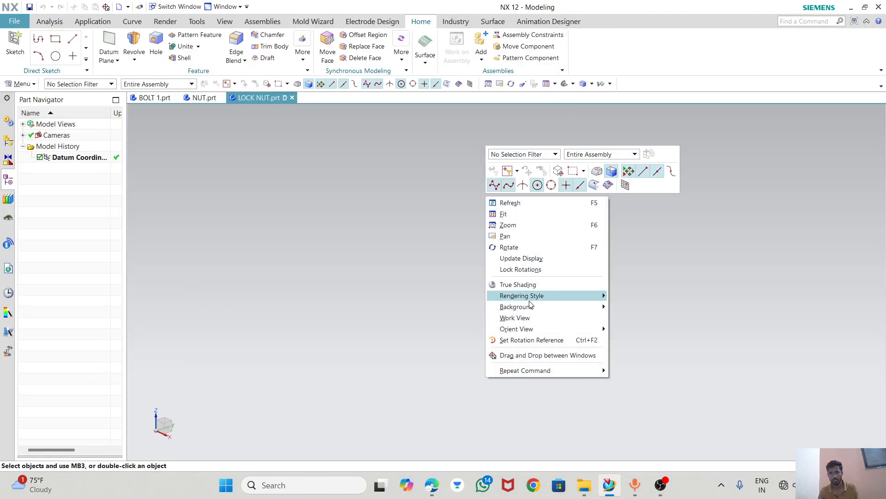
{"action": "mouse_move", "coordinate": [528, 312]}
{"action": "left_click", "coordinate": [637, 309]}
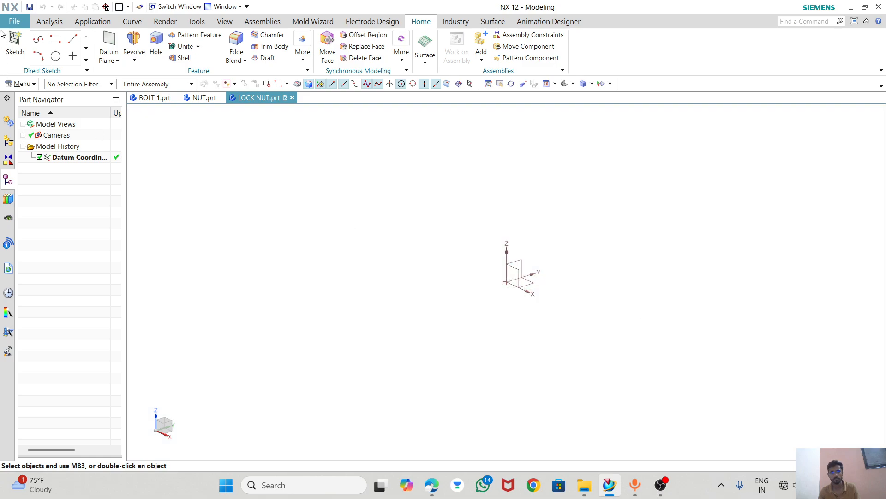
Sketch a six-sided polygon on the XY plane, centred on the origin, with circumscribed radius about 29 mm and 0° rotation.
{"action": "left_click", "coordinate": [18, 42]}
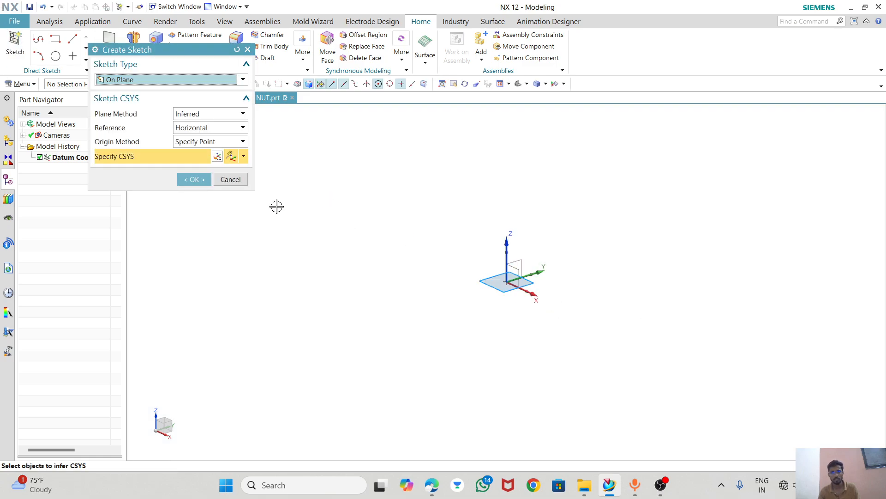
{"action": "left_click", "coordinate": [193, 180]}
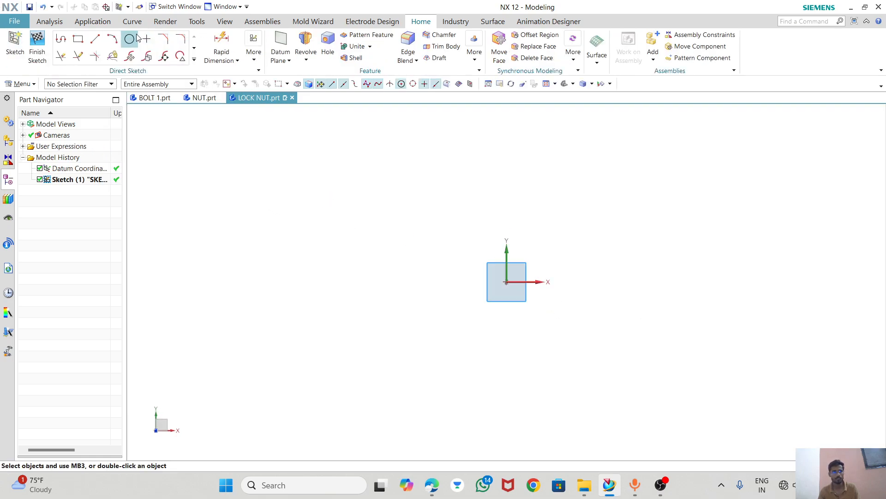
{"action": "left_click", "coordinate": [194, 59]}
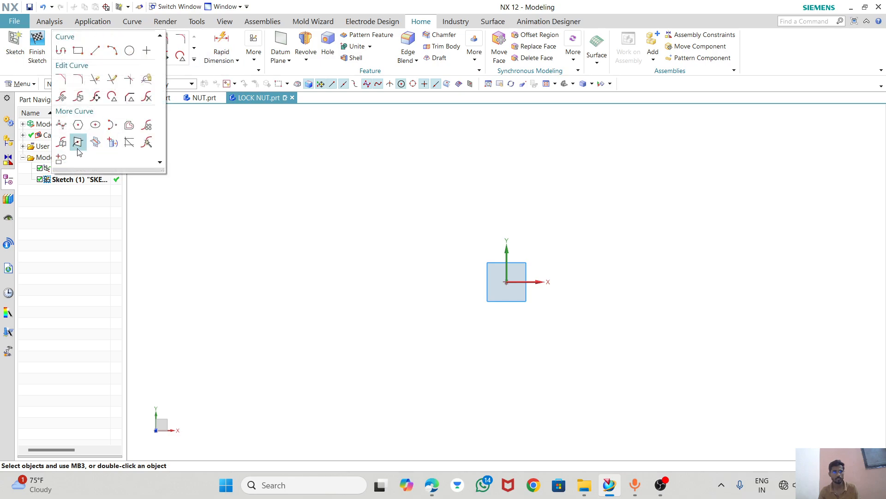
{"action": "left_click", "coordinate": [78, 125]}
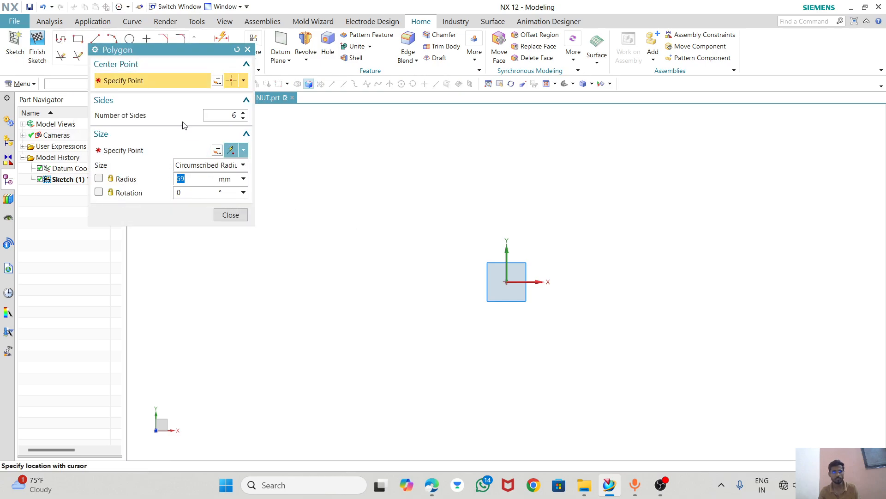
{"action": "left_click", "coordinate": [223, 80]}
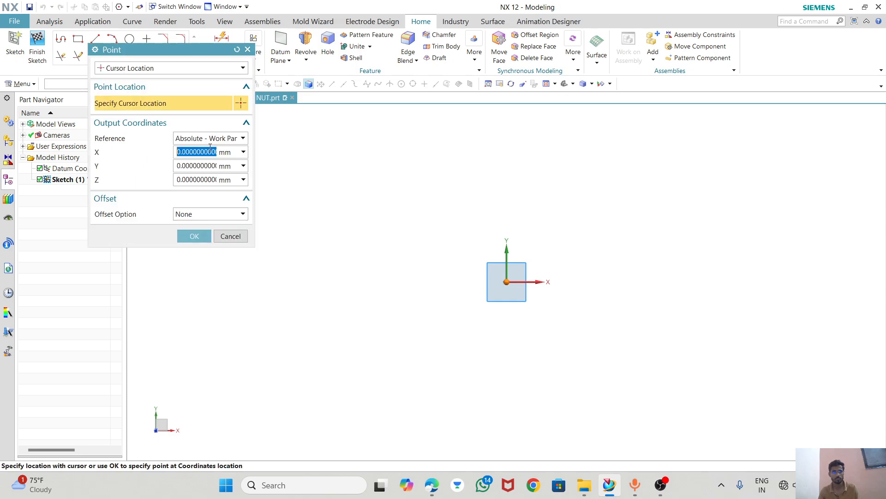
{"action": "left_click", "coordinate": [191, 236]}
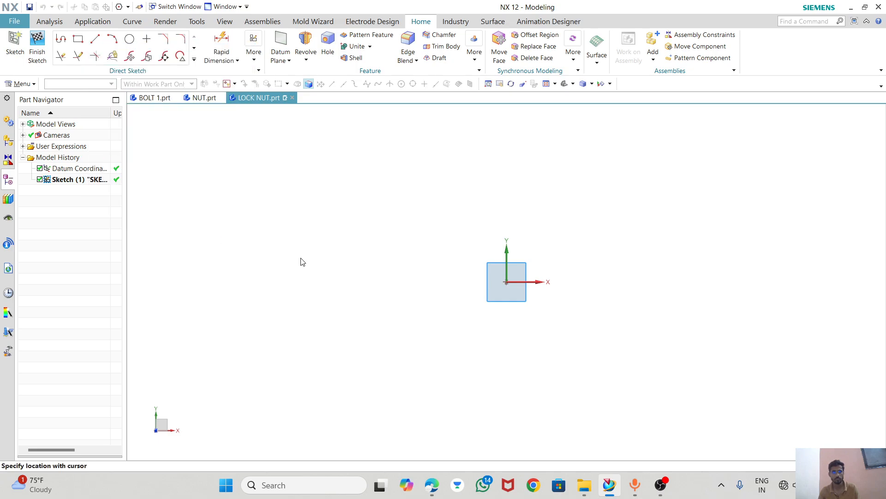
{"action": "left_click", "coordinate": [553, 281]}
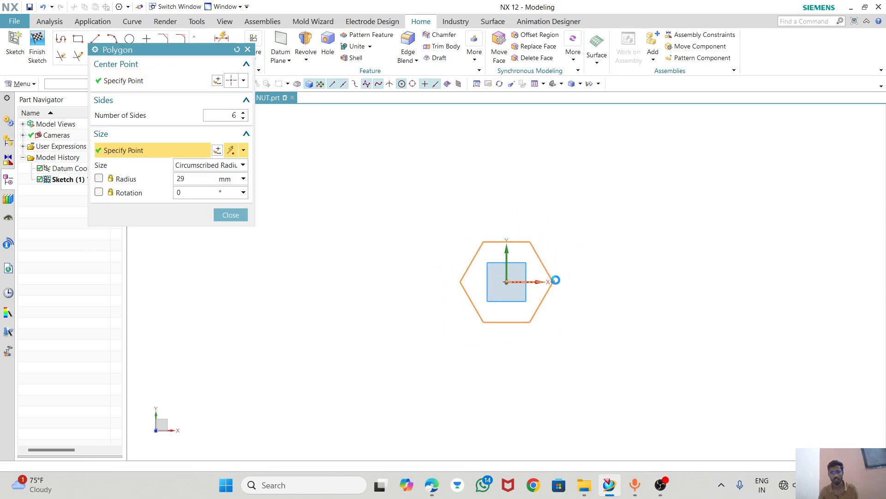
{"action": "left_click", "coordinate": [244, 215]}
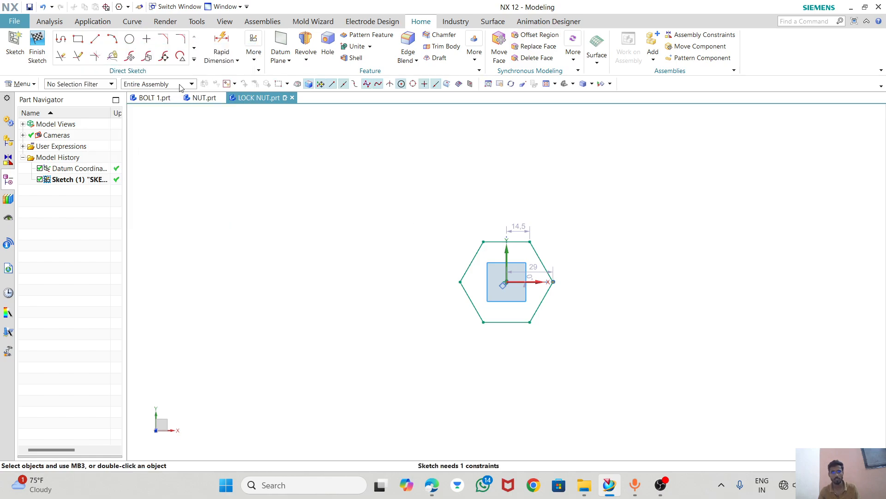
Dimension the distance between the hexagon's two horizontal sides and set it to 21 mm.
{"action": "left_click", "coordinate": [500, 242]}
{"action": "left_click", "coordinate": [504, 321]}
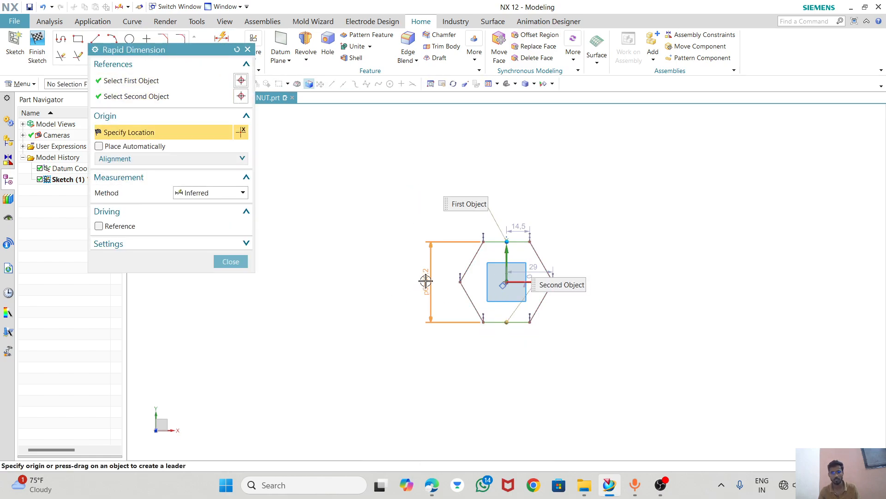
{"action": "left_click", "coordinate": [425, 280]}
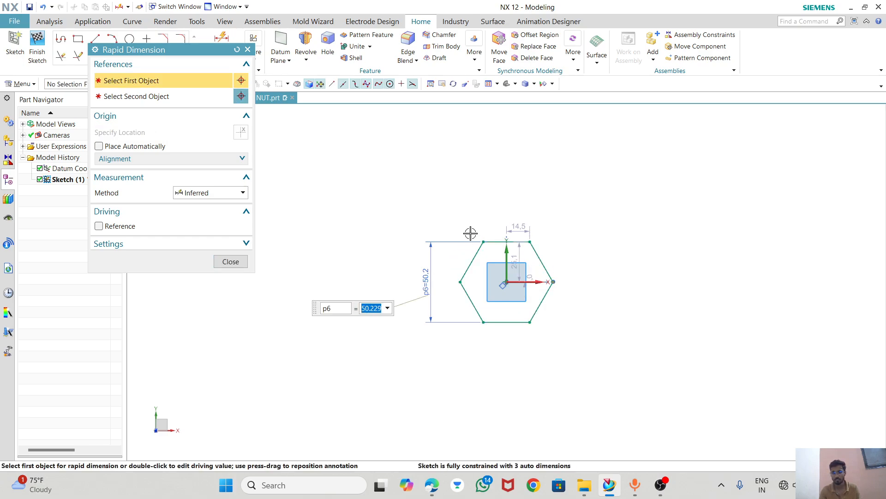
{"action": "type", "text": "21"}
{"action": "key", "text": "Return"}
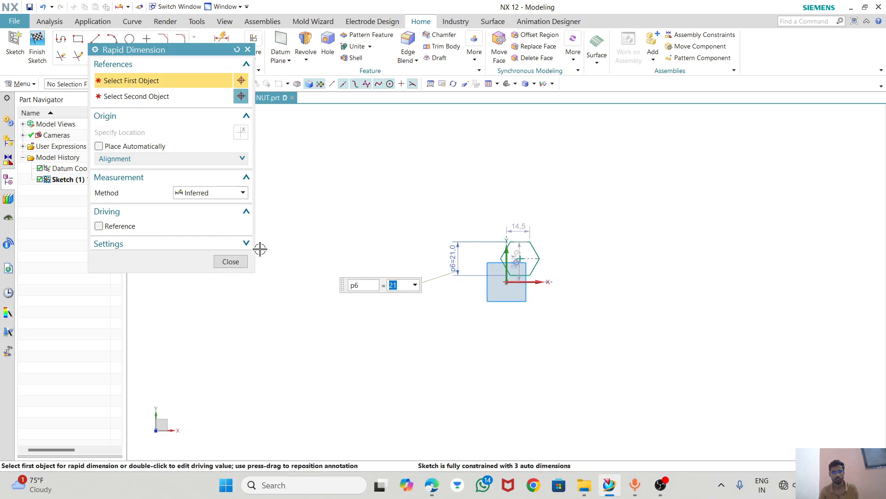
{"action": "left_click", "coordinate": [230, 261]}
Make the hexagon's centre point coincident with the sketch origin and place the across-flats dimension closer to the hexagon.
{"action": "scroll", "coordinate": [530, 265], "scroll_direction": "up", "scroll_amount": 5}
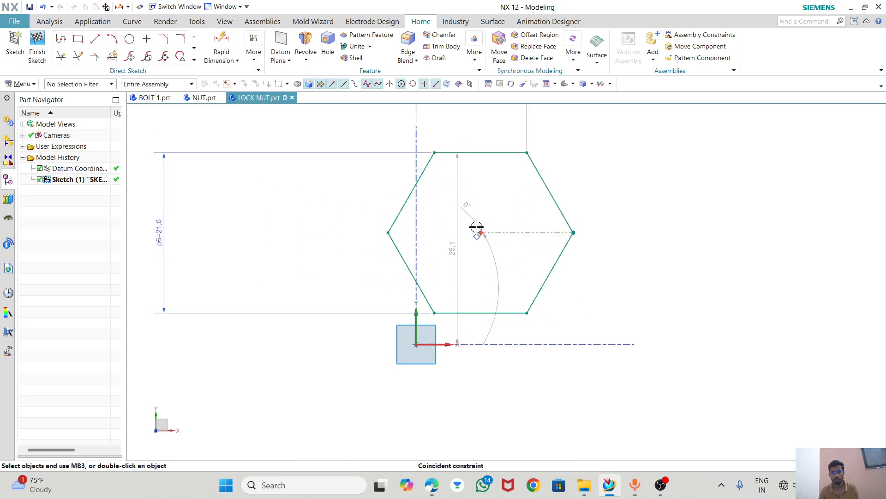
{"action": "left_click", "coordinate": [481, 232]}
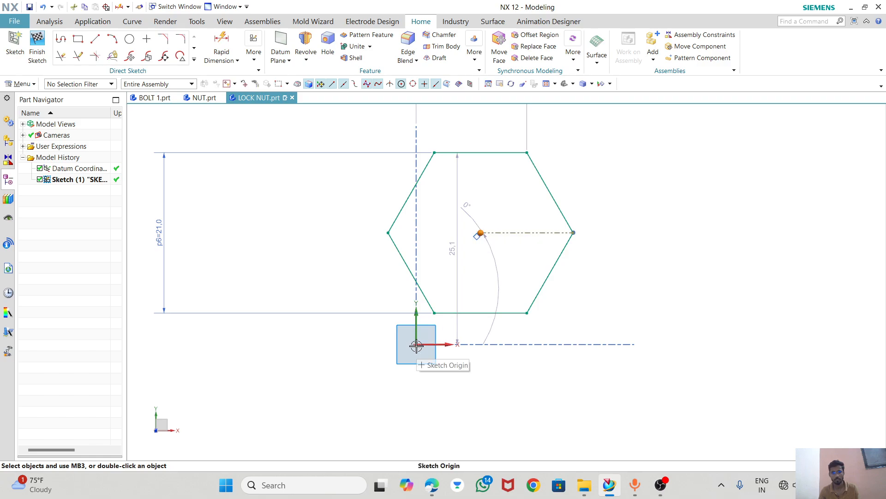
{"action": "left_click", "coordinate": [435, 329]}
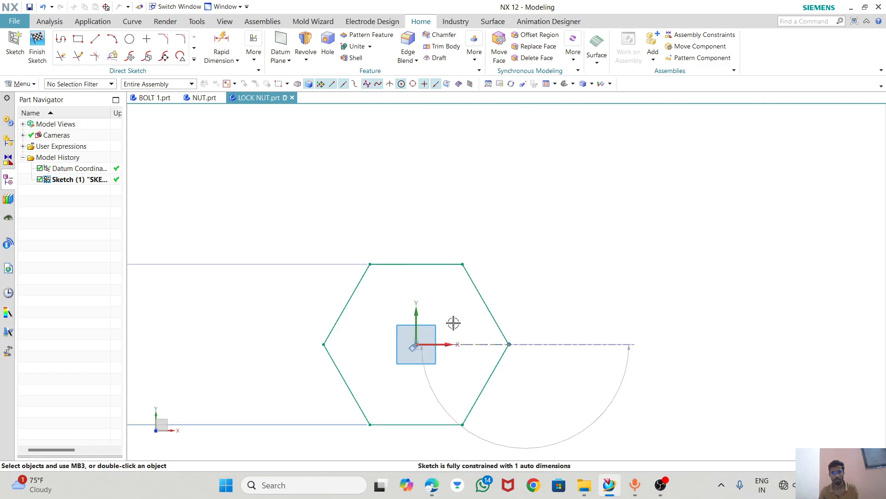
{"action": "scroll", "coordinate": [444, 232], "scroll_direction": "down", "scroll_amount": 3}
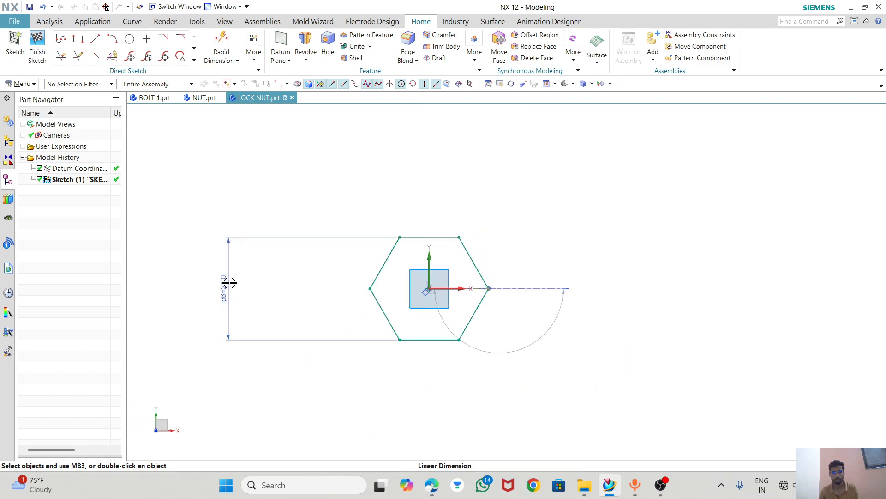
{"action": "left_click_drag", "start_coordinate": [229, 282], "coordinate": [345, 279]}
{"action": "scroll", "coordinate": [428, 308], "scroll_direction": "up", "scroll_amount": 2}
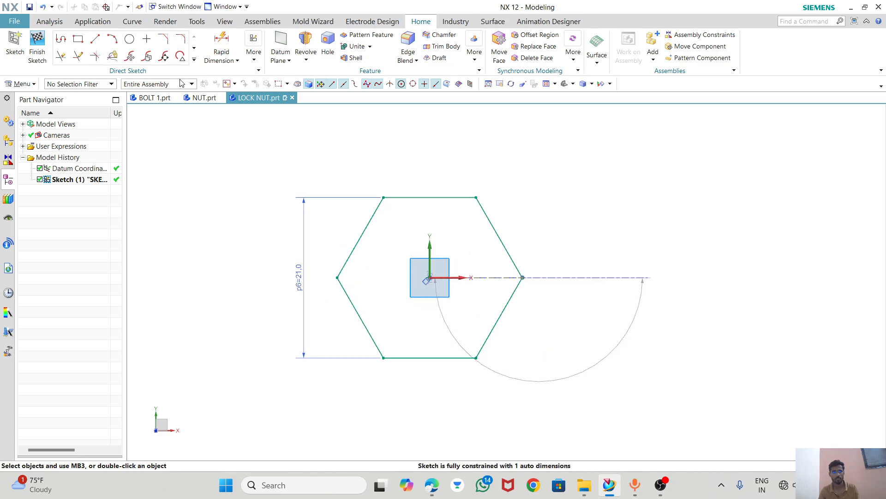
Draw a 12 mm diameter circle centred on the sketch origin and finish the sketch.
{"action": "left_click", "coordinate": [130, 40]}
{"action": "left_click", "coordinate": [429, 277]}
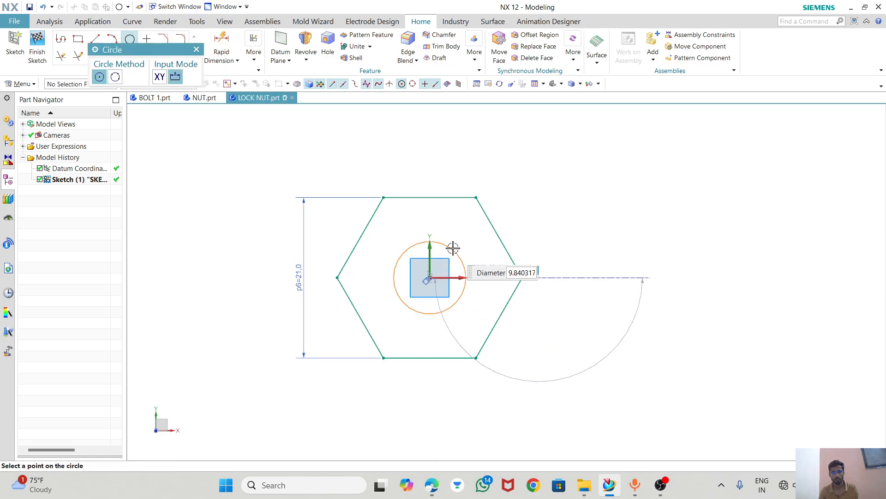
{"action": "type", "text": "12"}
{"action": "key", "text": "Return"}
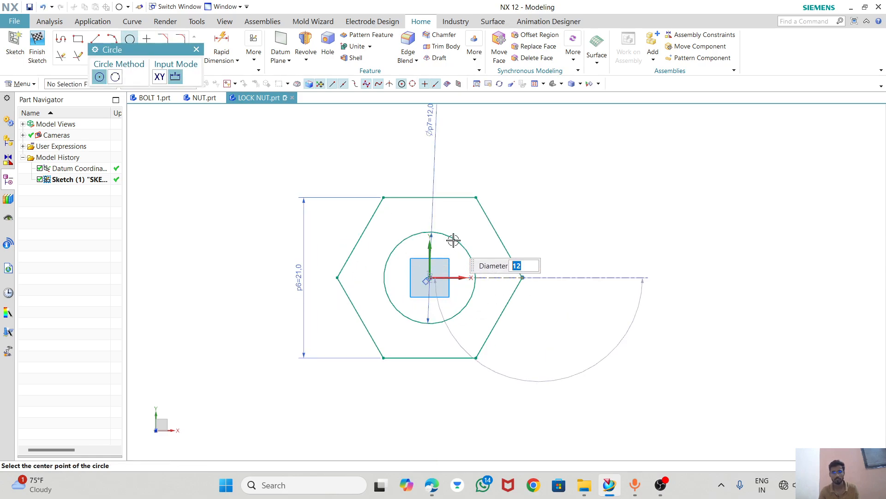
{"action": "left_click", "coordinate": [36, 50]}
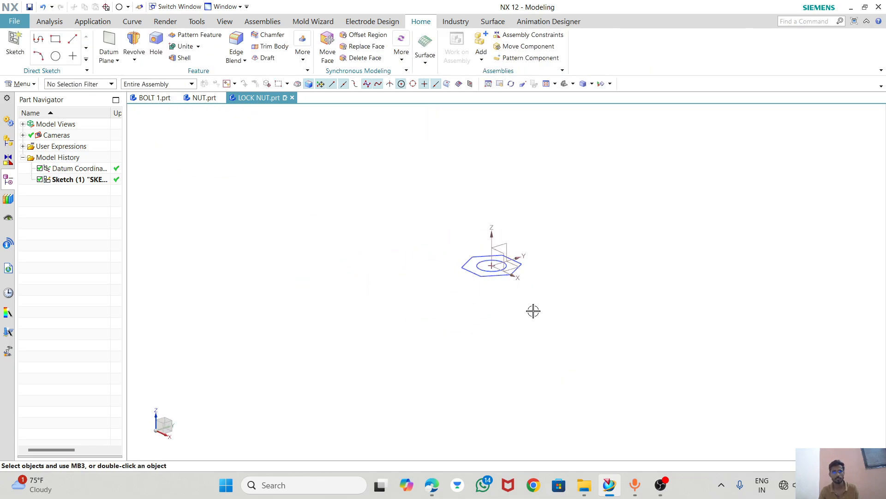
Extrude the hexagon with its circular hole to a height of 8 mm, checking the lock nut thickness in the book drawing.
{"action": "left_click", "coordinate": [134, 59]}
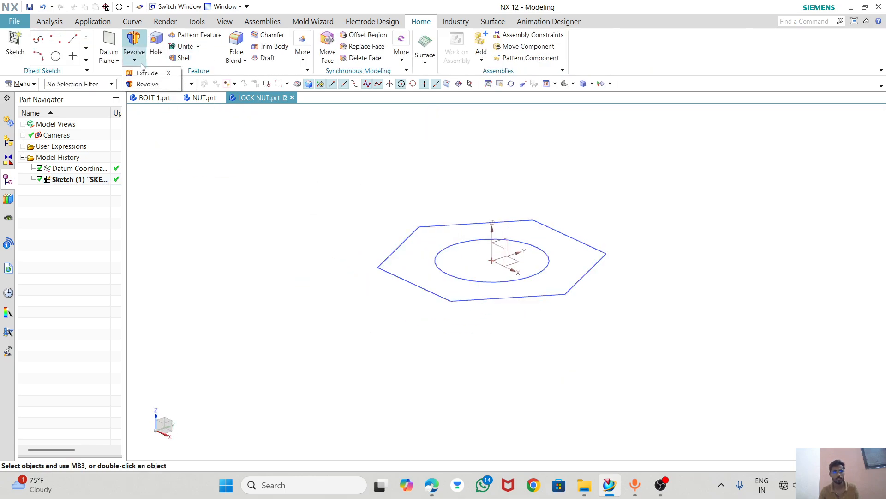
{"action": "left_click", "coordinate": [147, 72]}
{"action": "left_click", "coordinate": [430, 241]}
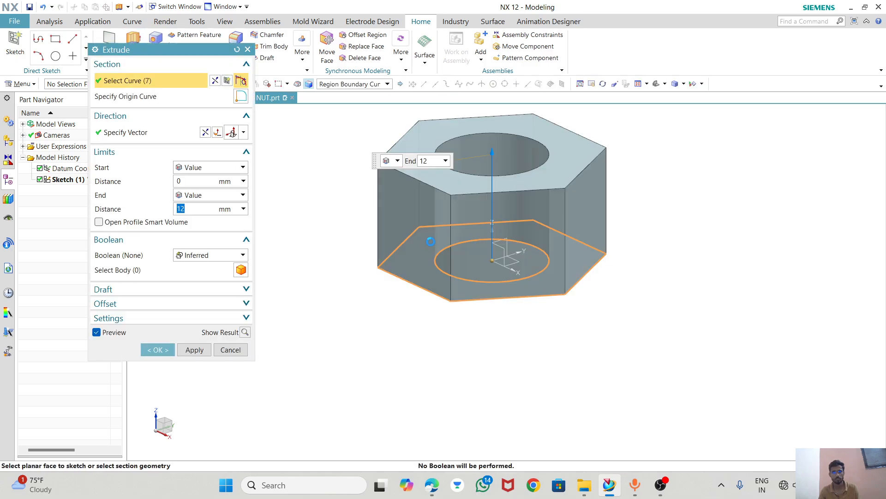
{"action": "left_click", "coordinate": [430, 487]}
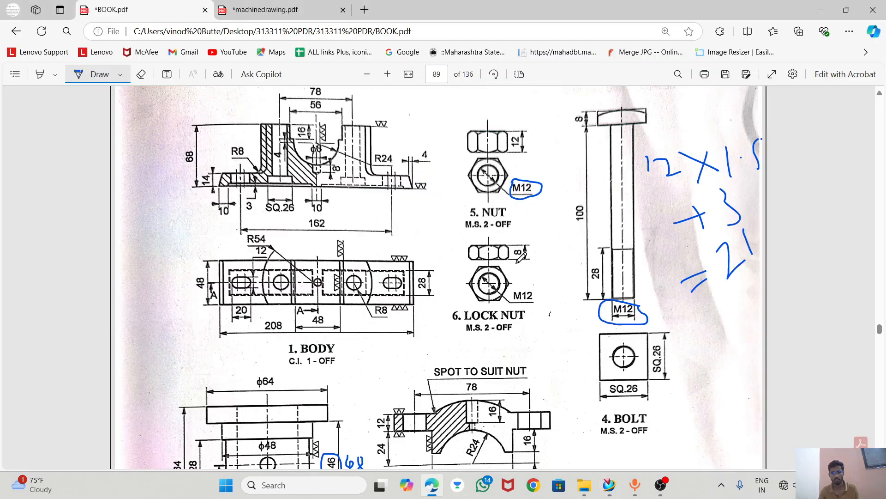
{"action": "left_click", "coordinate": [429, 485]}
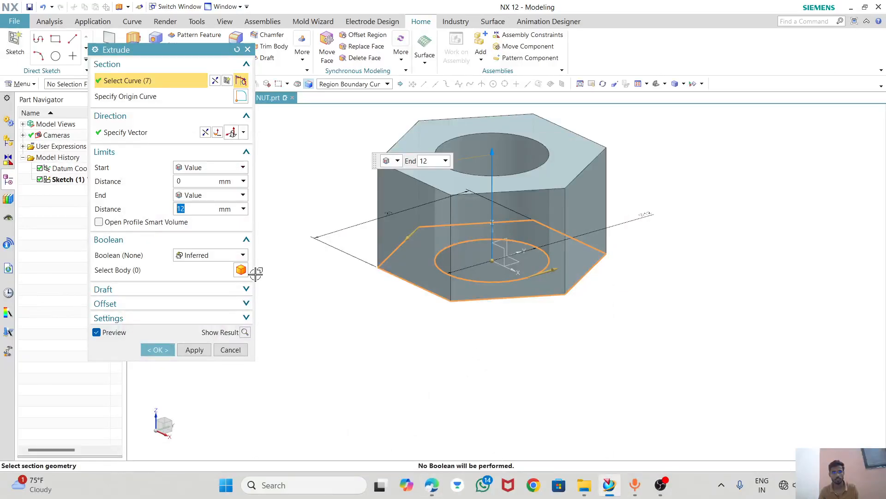
{"action": "type", "text": "8"}
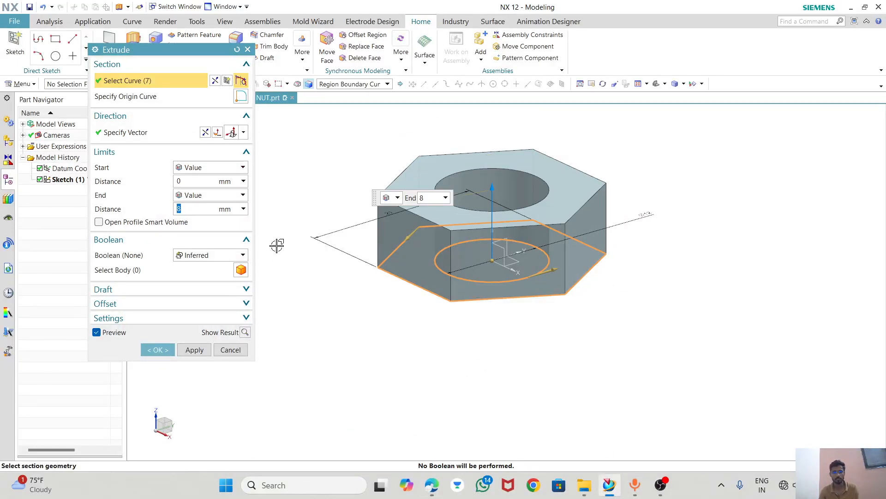
{"action": "left_click", "coordinate": [157, 350]}
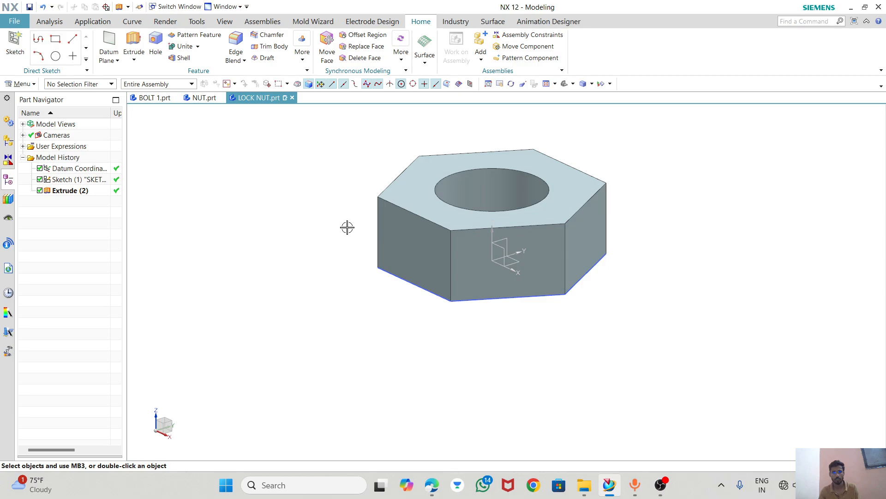
Start a new sketch on the vertical XZ datum plane through the nut's centre.
{"action": "left_click", "coordinate": [55, 55]}
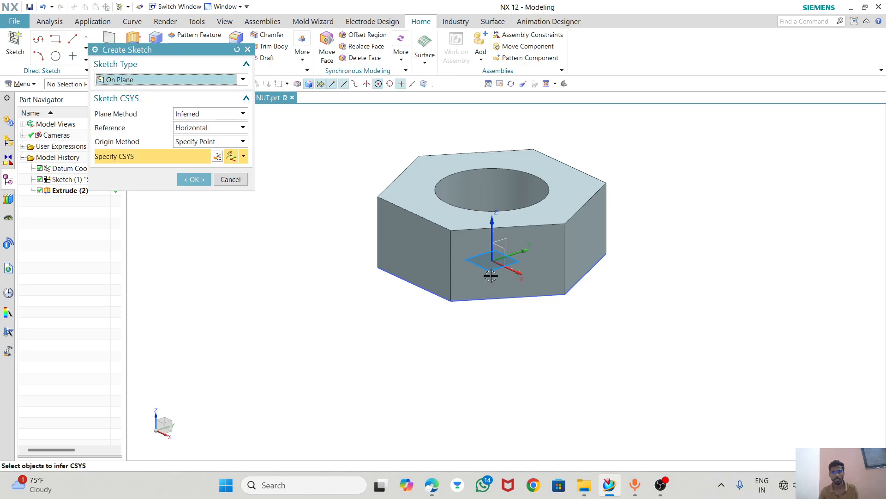
{"action": "left_click", "coordinate": [503, 251]}
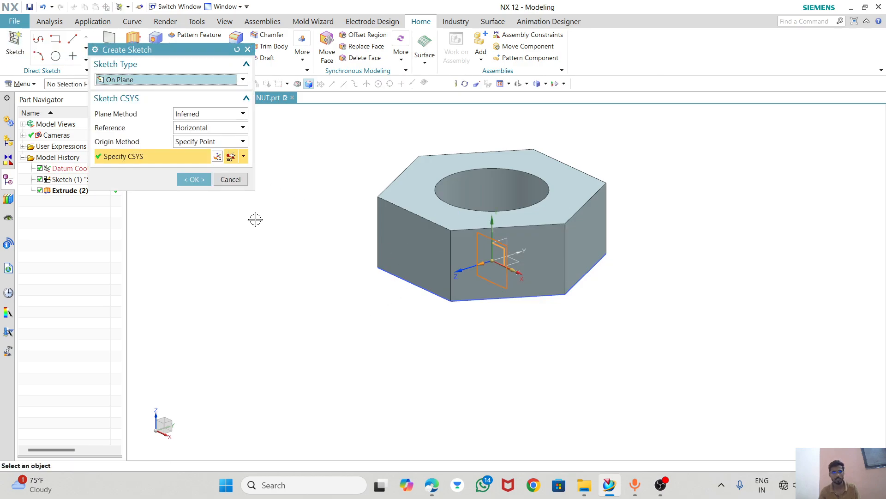
{"action": "left_click", "coordinate": [191, 179]}
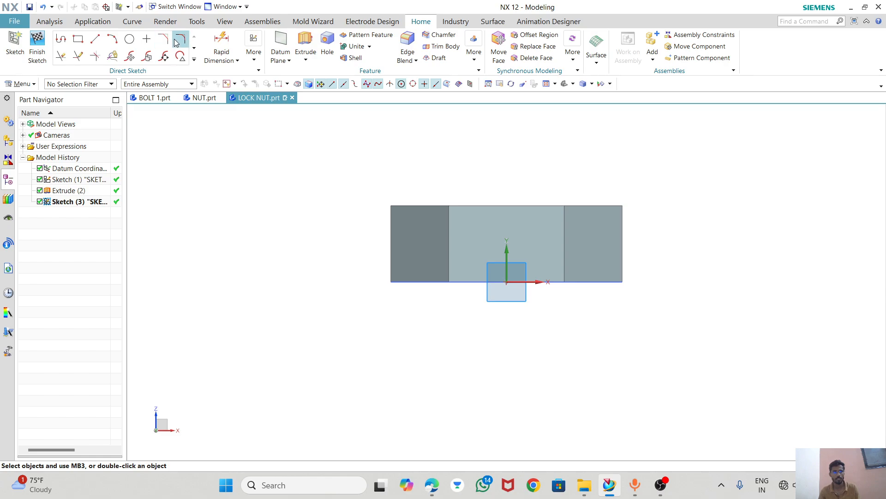
Project the four edges of the nut's side face on the positive X side into the sketch.
{"action": "left_click", "coordinate": [194, 60]}
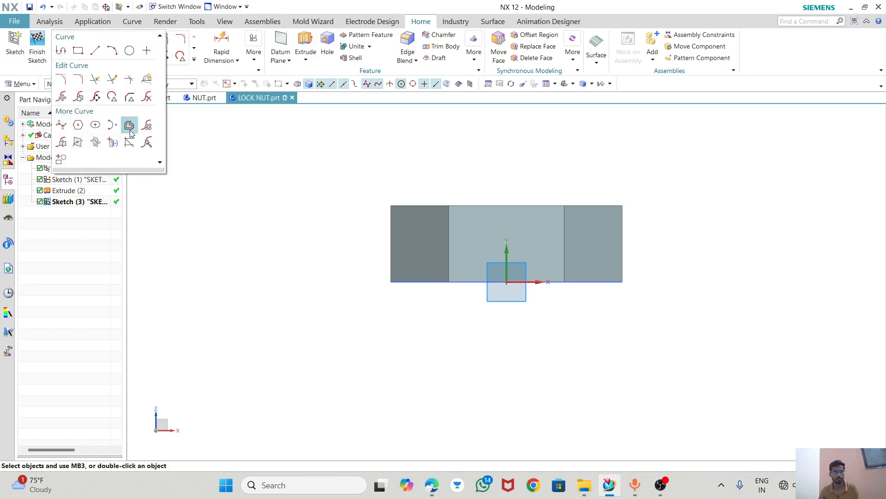
{"action": "left_click", "coordinate": [112, 144]}
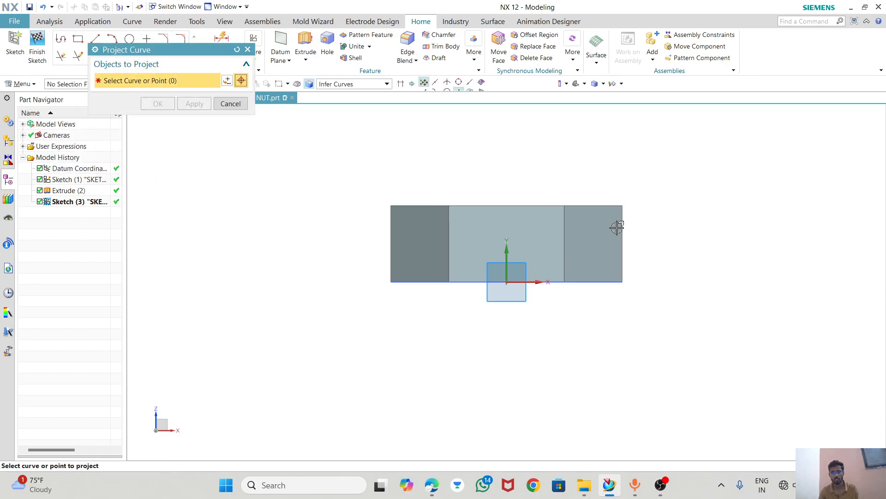
{"action": "scroll", "coordinate": [616, 227], "scroll_direction": "up", "scroll_amount": 3}
{"action": "left_click", "coordinate": [595, 184]}
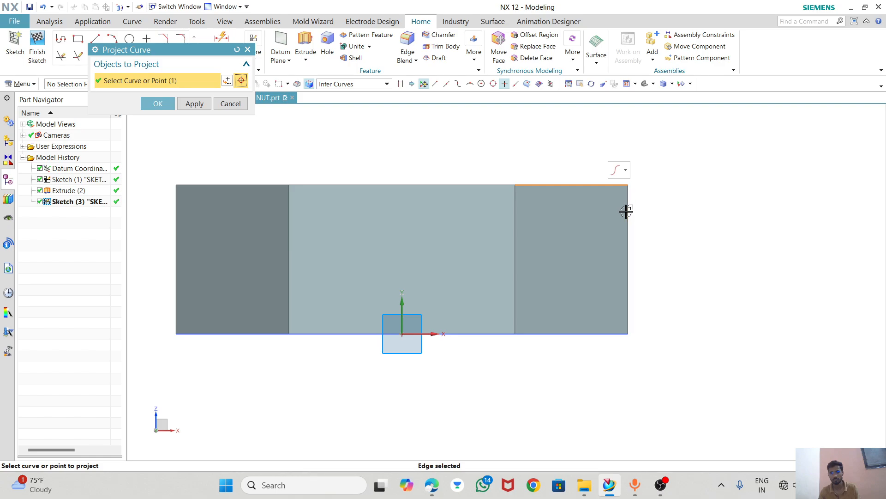
{"action": "left_click", "coordinate": [625, 211]}
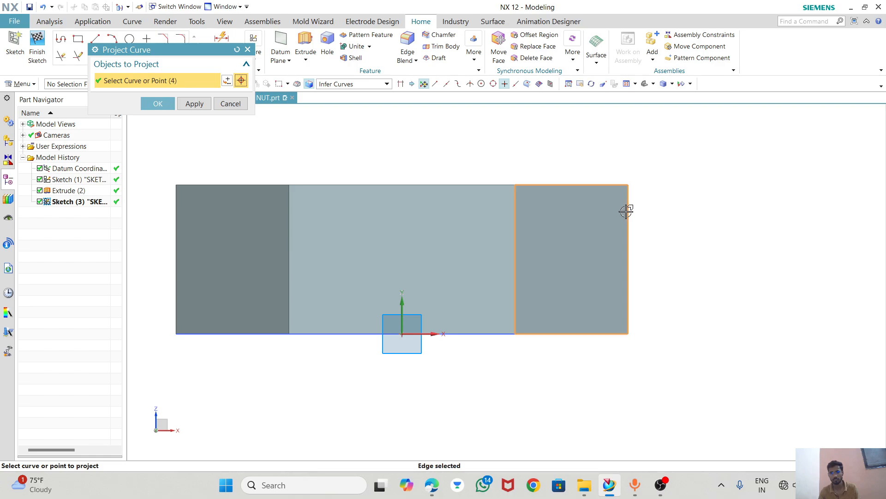
{"action": "left_click", "coordinate": [172, 104]}
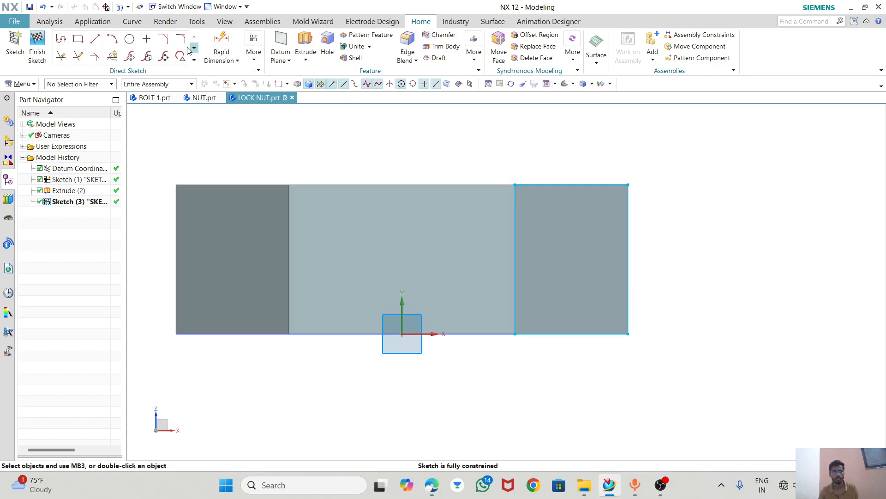
Add 3 mm radius fillets at the upper and lower outer corners of the projected rectangle, keeping the corner lines.
{"action": "left_click", "coordinate": [180, 43]}
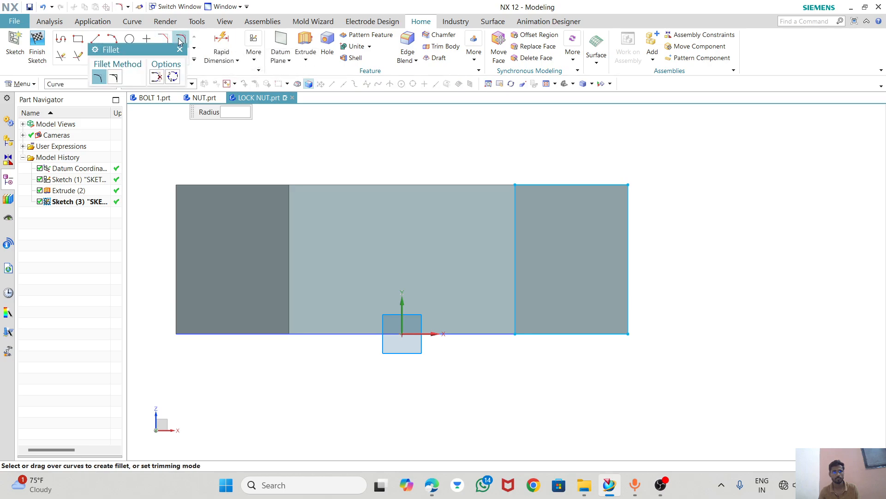
{"action": "left_click", "coordinate": [624, 215]}
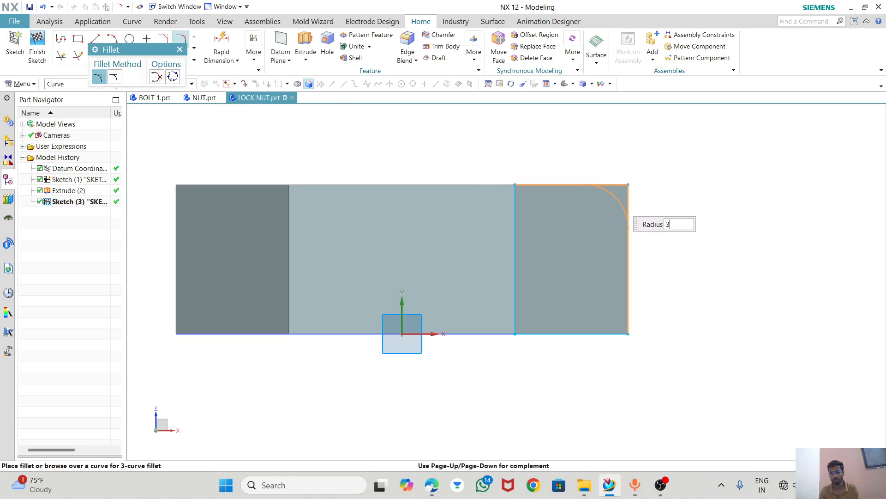
{"action": "type", "text": "3"}
{"action": "key", "text": "Return"}
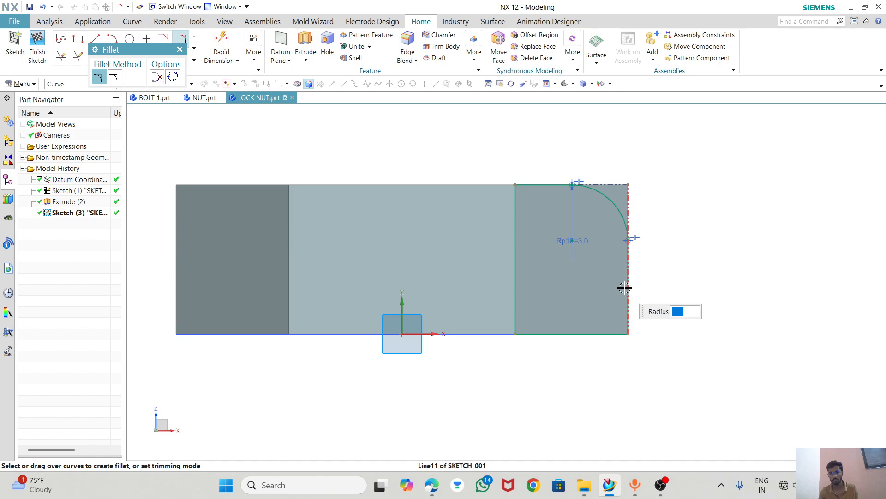
{"action": "left_click", "coordinate": [602, 333]}
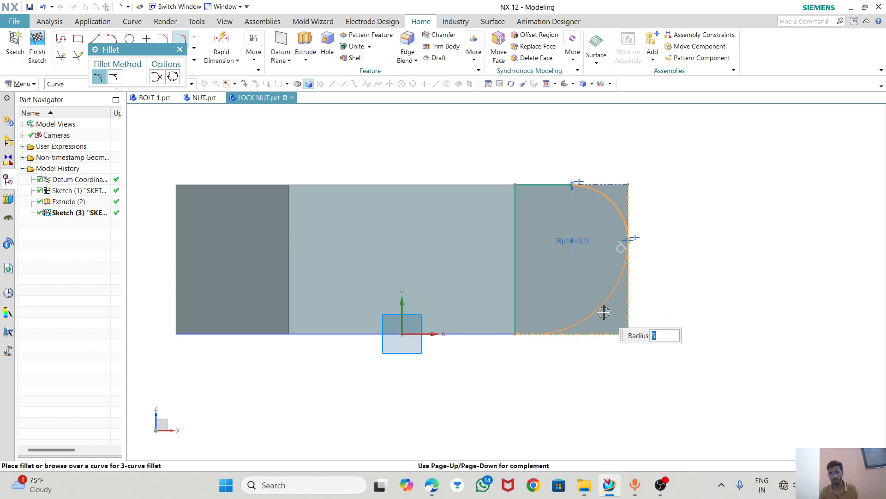
{"action": "type", "text": "3"}
{"action": "key", "text": "Return"}
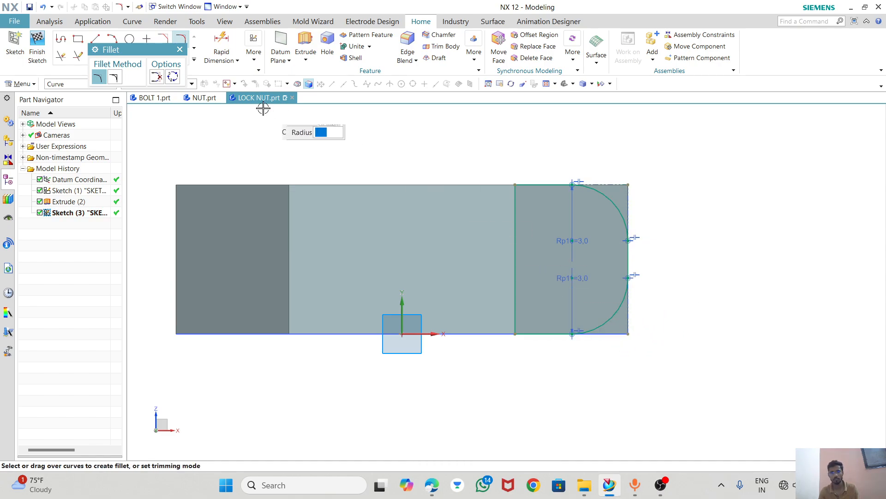
{"action": "left_click", "coordinate": [179, 49]}
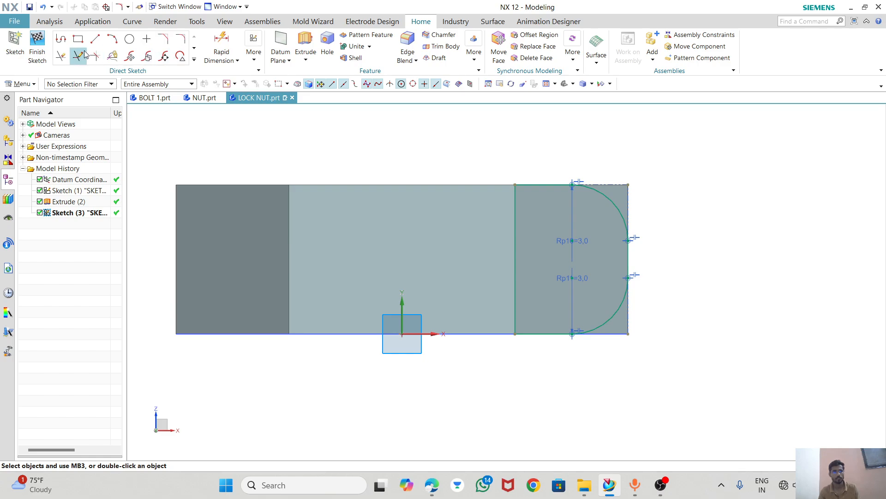
Trim away the projected rectangle's inner vertical line and the bottom line up to the fillet, and finish the sketch.
{"action": "left_click", "coordinate": [61, 56]}
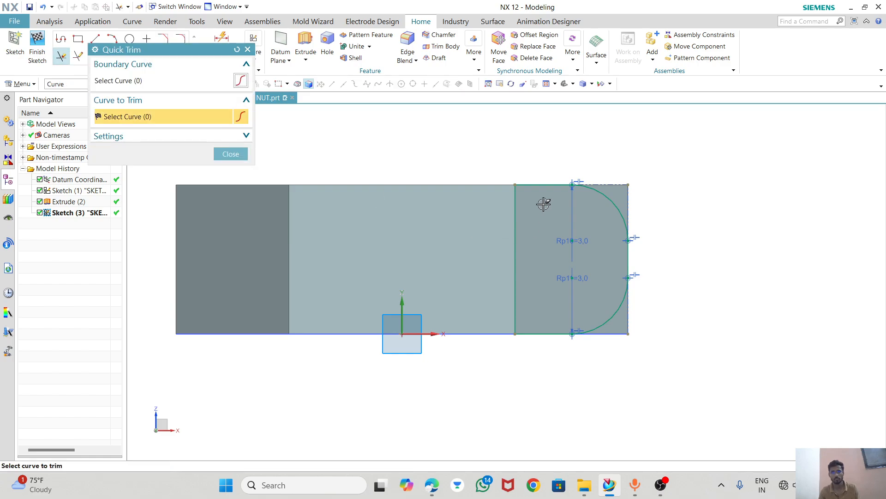
{"action": "left_click", "coordinate": [517, 324]}
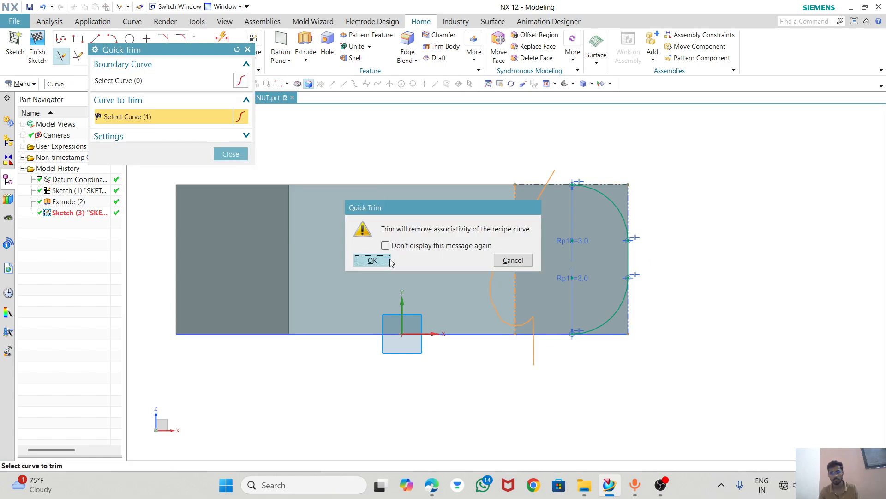
{"action": "left_click", "coordinate": [389, 260]}
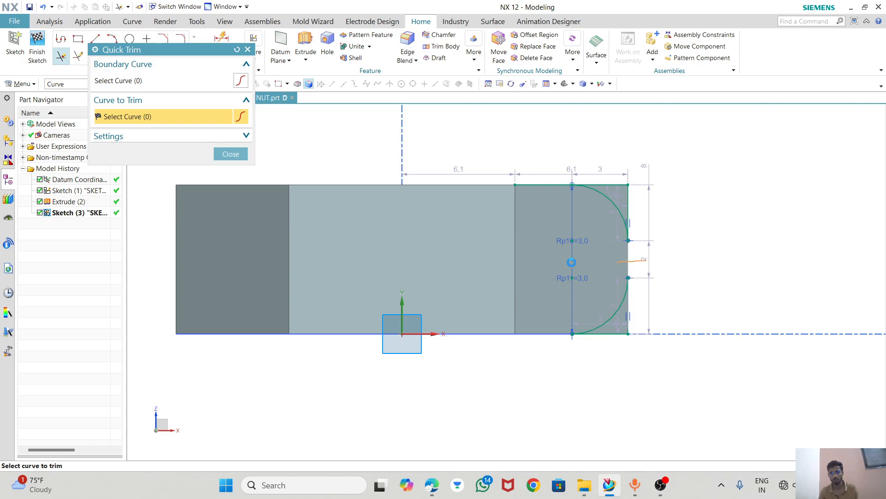
{"action": "left_click", "coordinate": [231, 154]}
{"action": "left_click", "coordinate": [37, 51]}
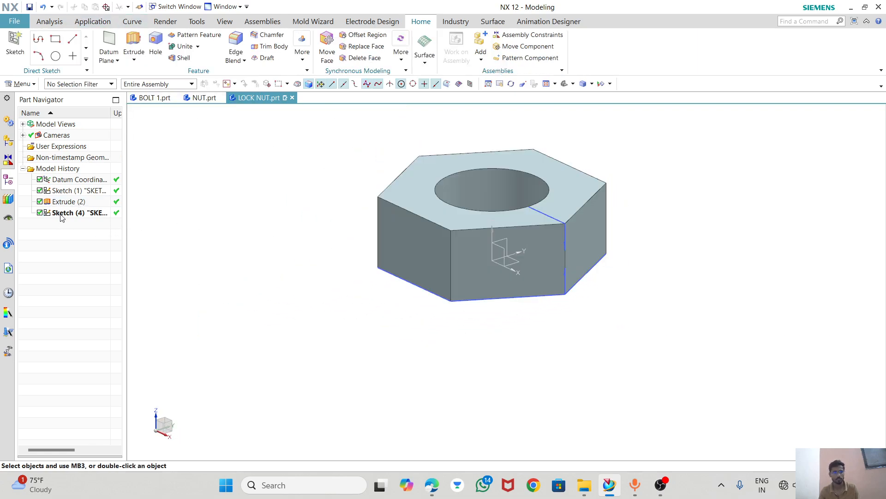
Try to revolve the corner profile sketch through 360° as a subtraction from the nut body.
{"action": "left_click", "coordinate": [64, 212]}
{"action": "left_click", "coordinate": [134, 59]}
{"action": "left_click", "coordinate": [143, 84]}
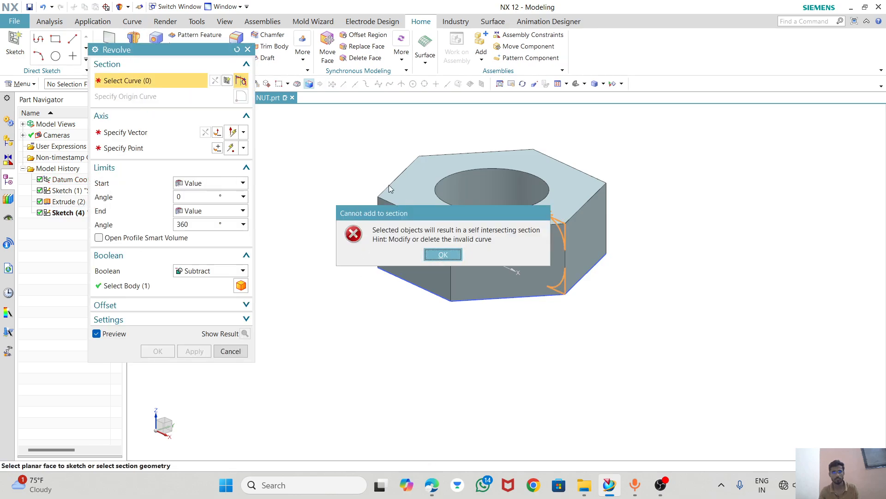
{"action": "left_click", "coordinate": [442, 255]}
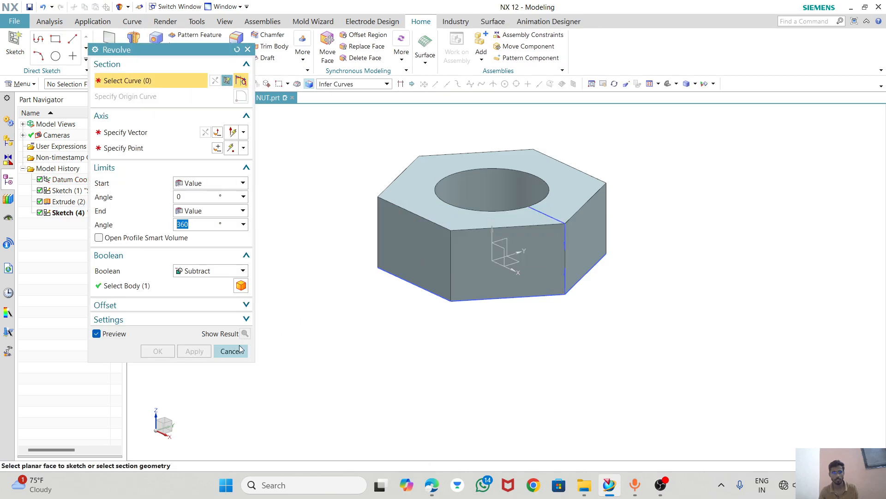
{"action": "key", "text": "Escape"}
Reopen the corner profile sketch for editing.
{"action": "double_click", "coordinate": [63, 213]}
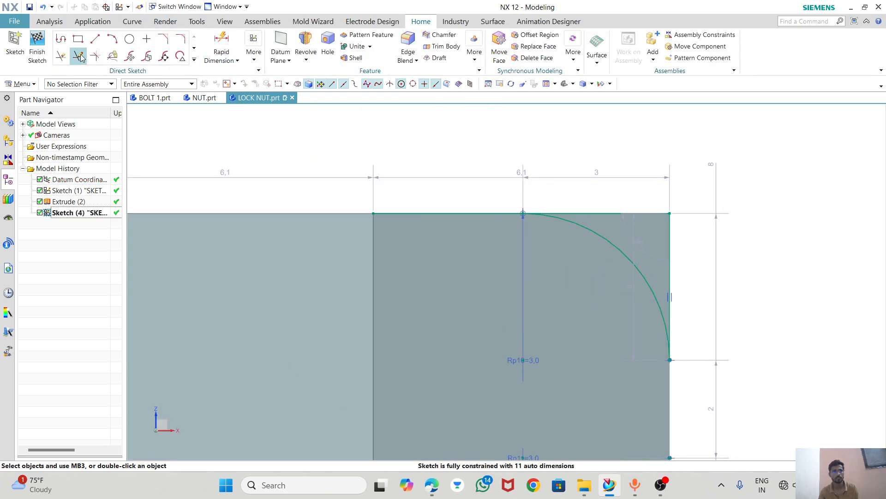
{"action": "left_click", "coordinate": [82, 41]}
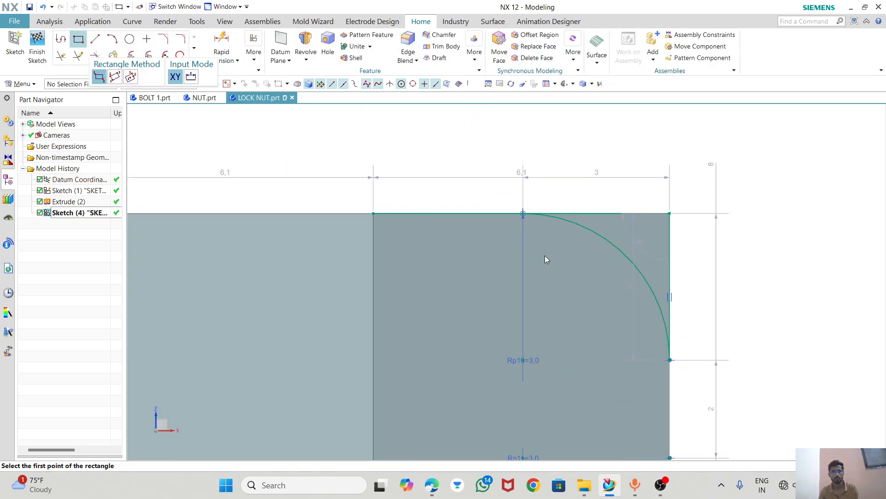
{"action": "left_click", "coordinate": [523, 213]}
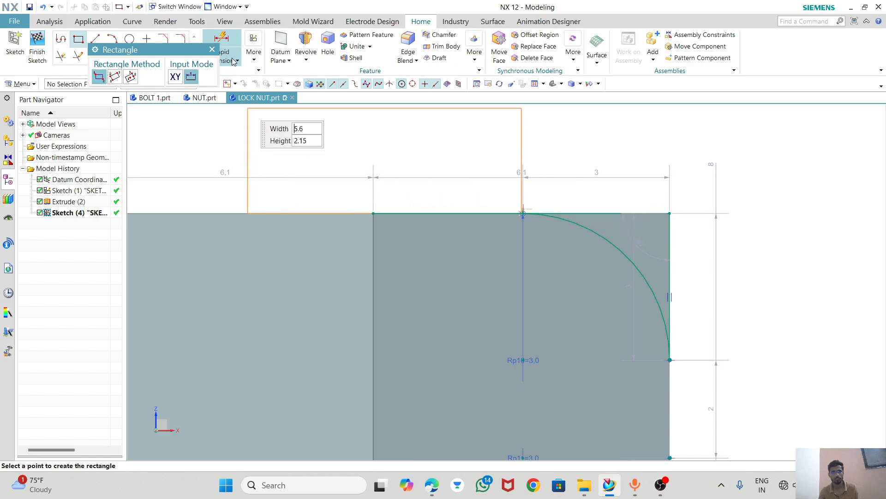
{"action": "left_click", "coordinate": [212, 49]}
Offset the sketch's top horizontal line 2 mm upward, outside the nut body.
{"action": "left_click", "coordinate": [193, 60]}
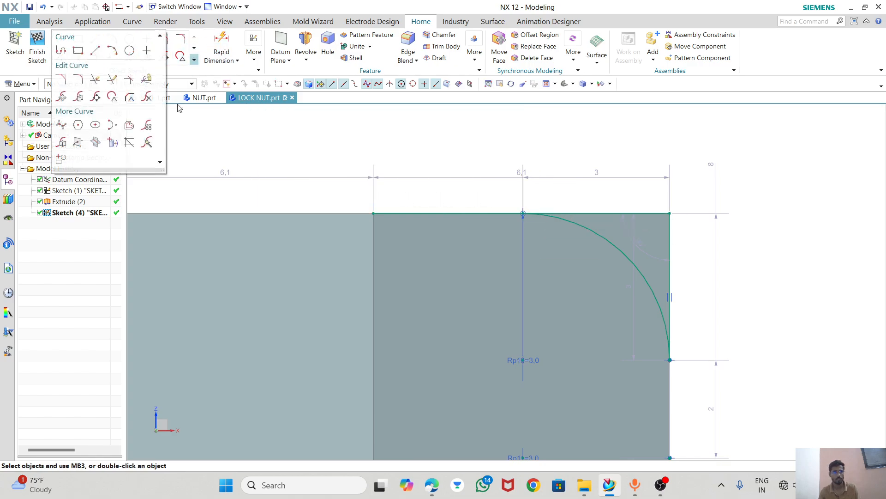
{"action": "left_click", "coordinate": [115, 141]}
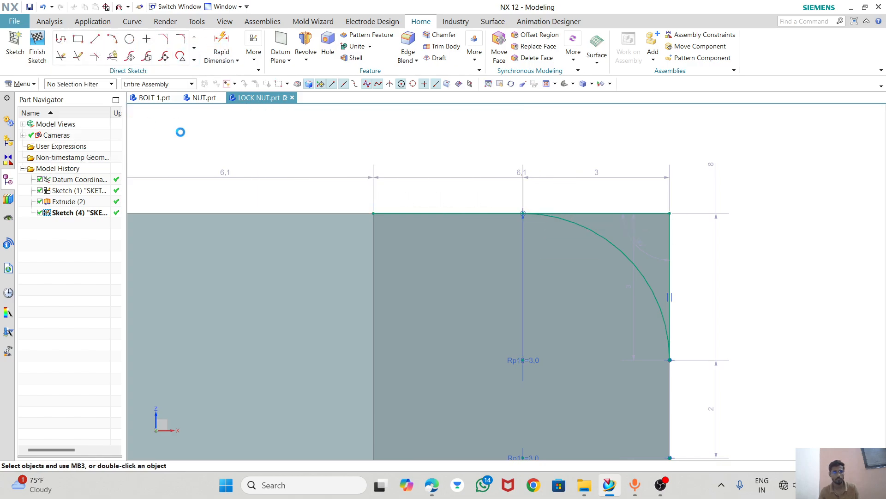
{"action": "left_click", "coordinate": [618, 213]}
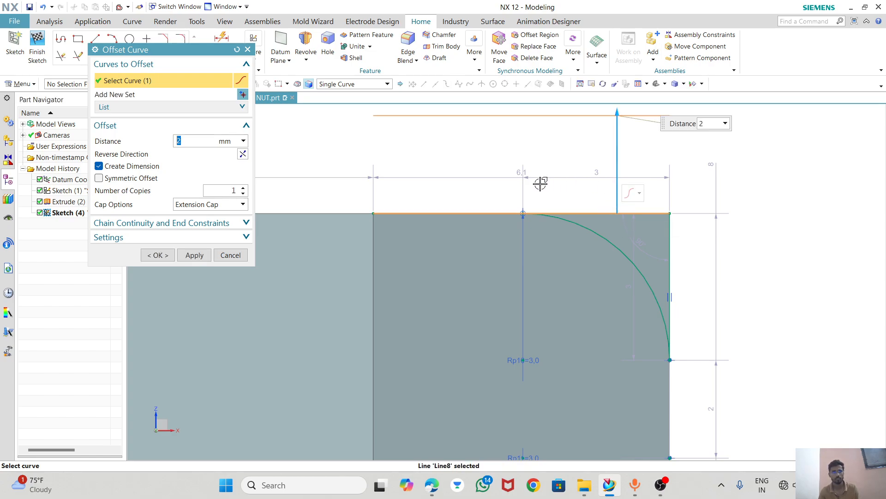
{"action": "left_click", "coordinate": [158, 255]}
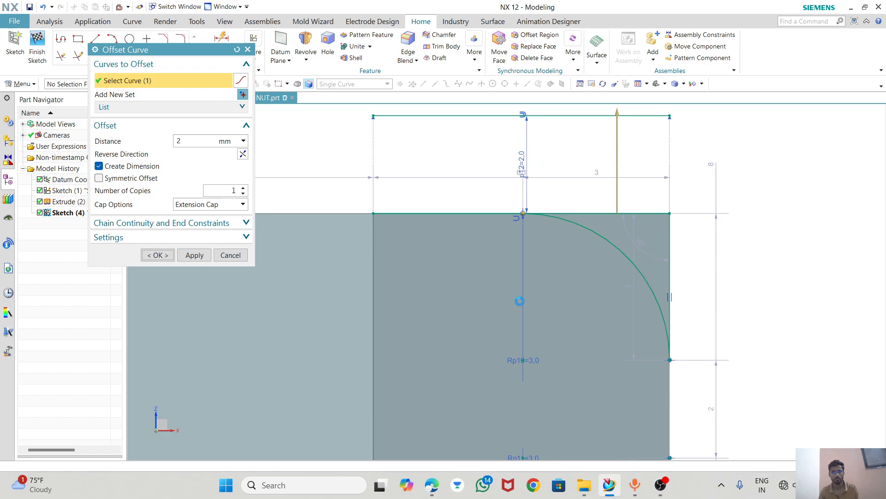
{"action": "left_click", "coordinate": [670, 281]}
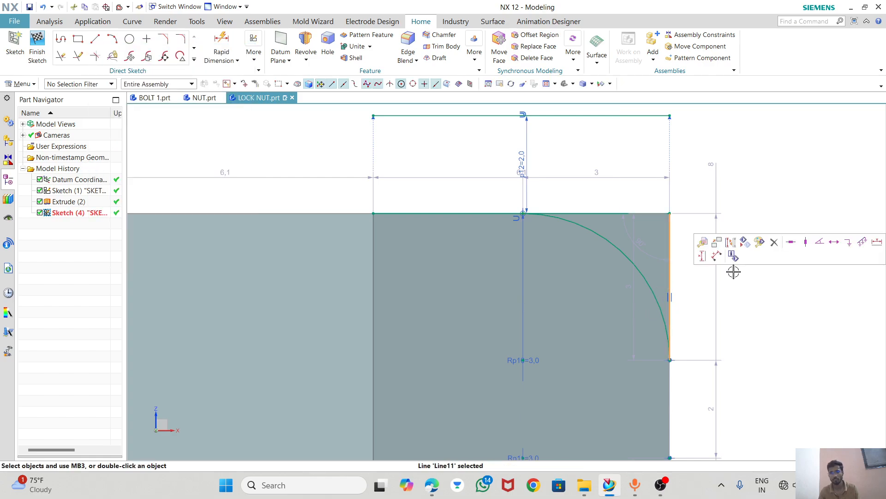
{"action": "left_click", "coordinate": [194, 59]}
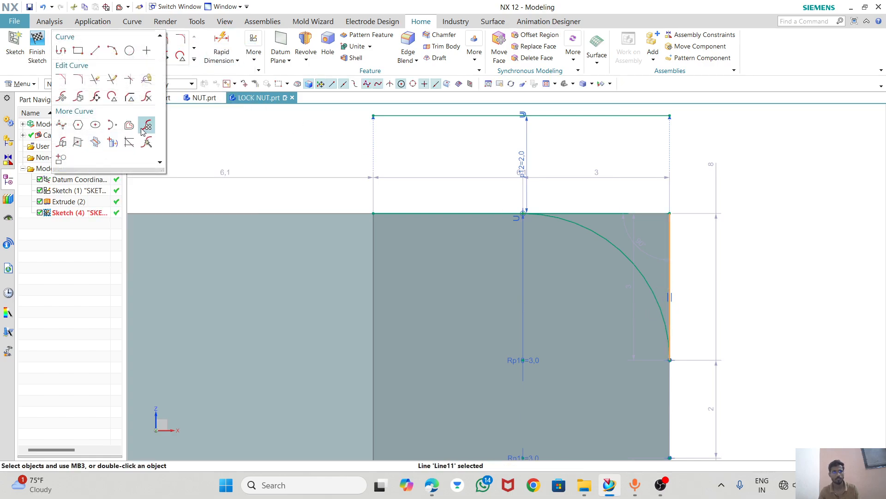
{"action": "left_click", "coordinate": [129, 126]}
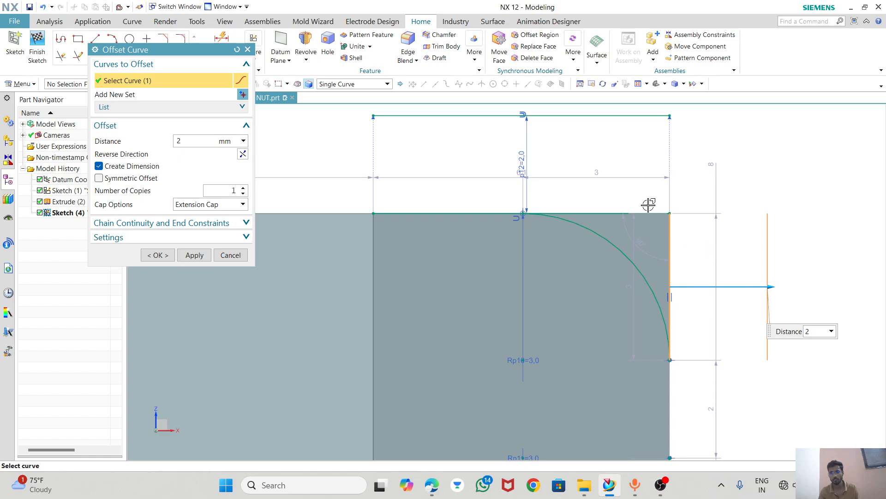
{"action": "left_click", "coordinate": [235, 261]}
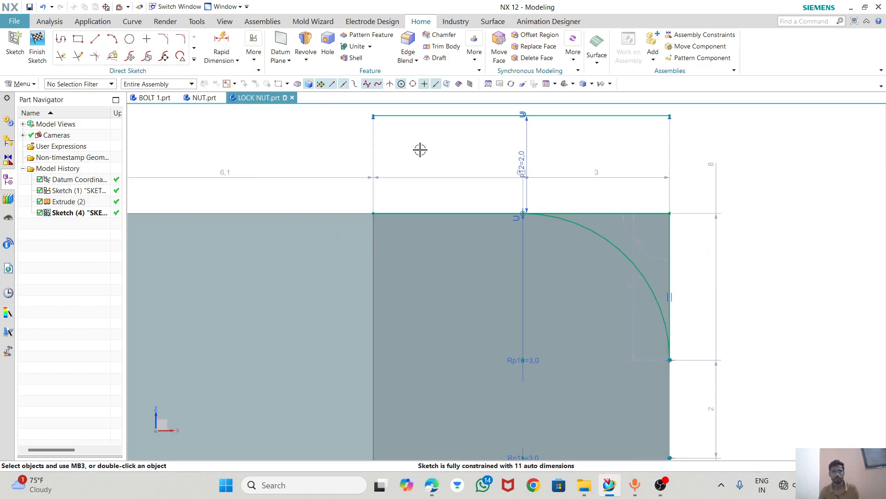
Replace the offset line above the nut with an outline outside the upper fillet, about 1.5 mm up, 3.8 mm across and 4.5 mm down, closing on the arc.
{"action": "left_click", "coordinate": [427, 120]}
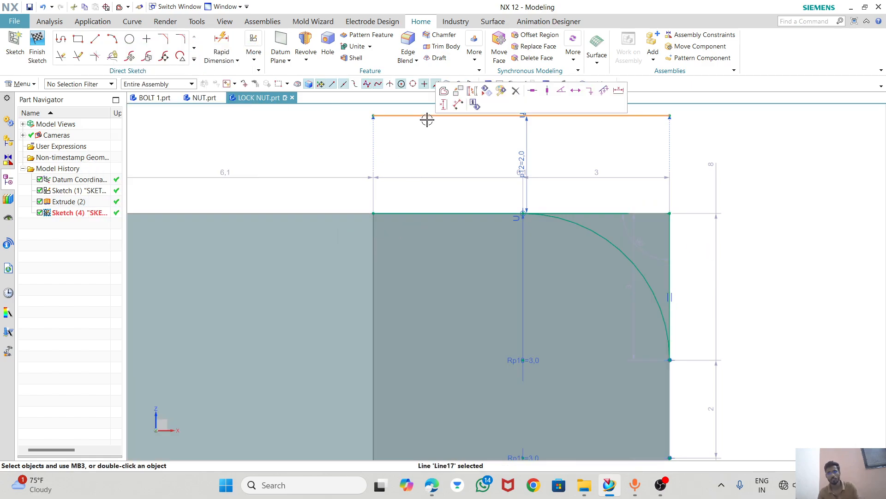
{"action": "key", "text": "Delete"}
{"action": "left_click", "coordinate": [96, 39]}
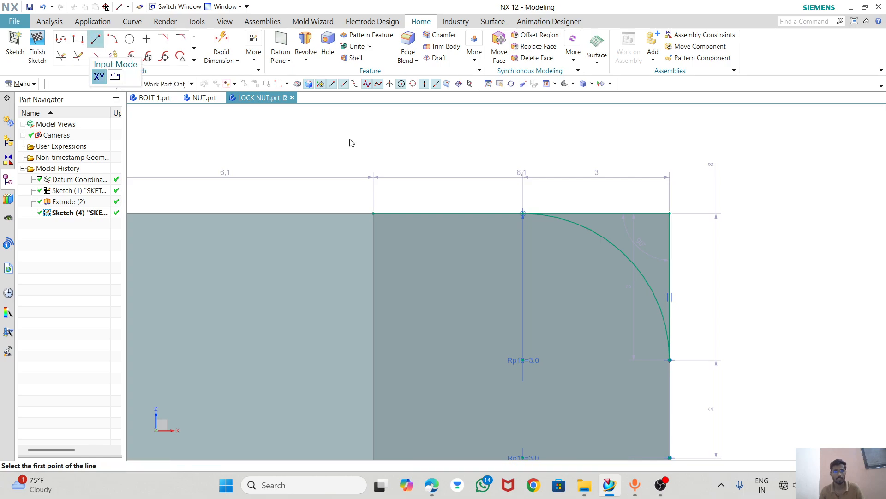
{"action": "left_click", "coordinate": [522, 212]}
{"action": "left_click", "coordinate": [522, 139]}
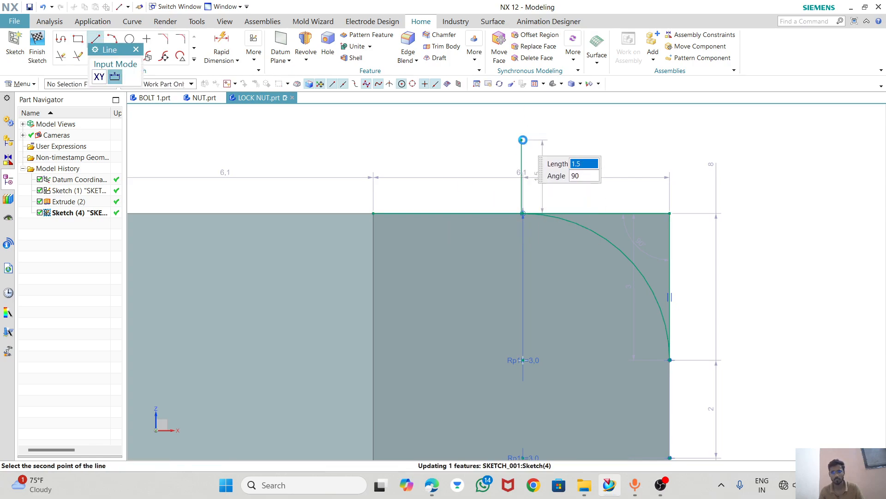
{"action": "left_click", "coordinate": [523, 140]}
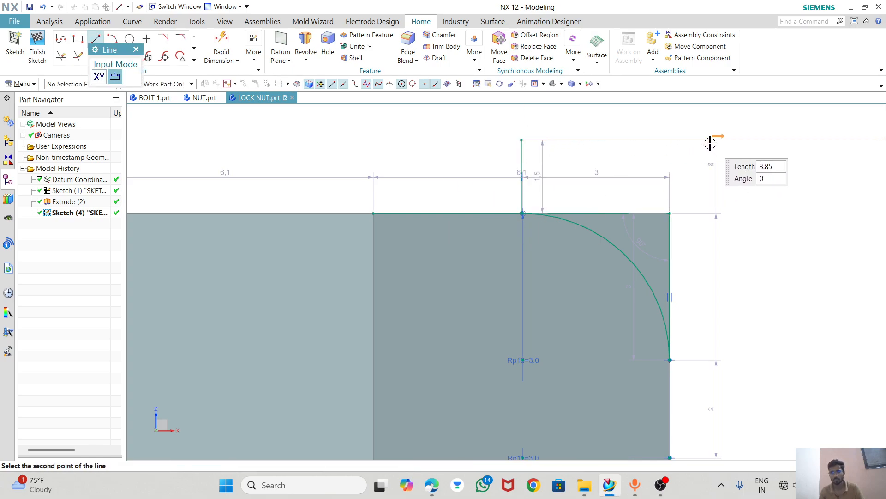
{"action": "left_click", "coordinate": [710, 140]}
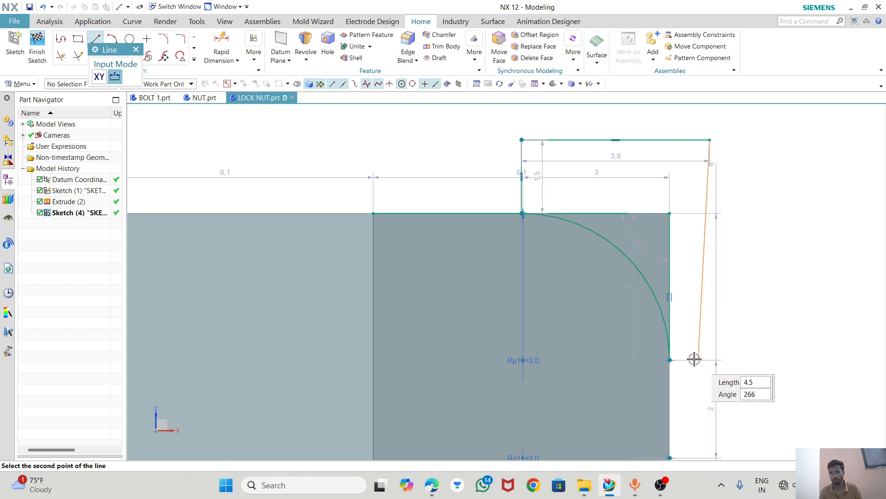
{"action": "left_click", "coordinate": [710, 359]}
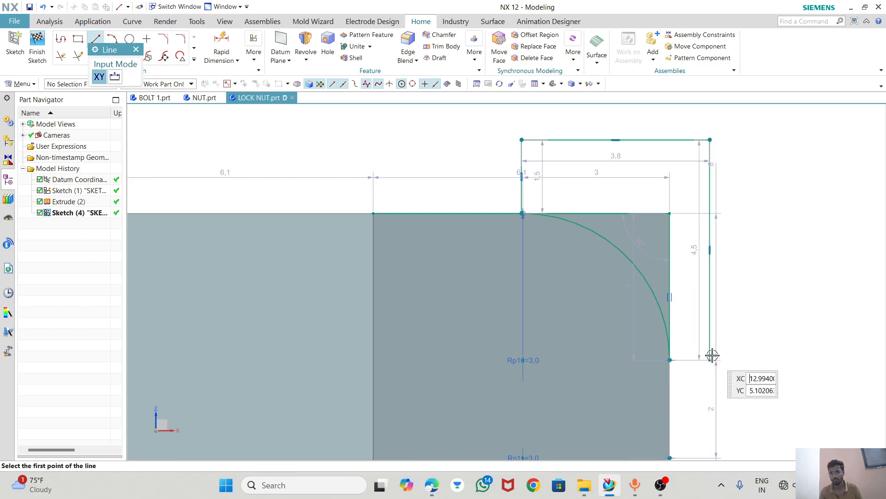
{"action": "left_click", "coordinate": [663, 347]}
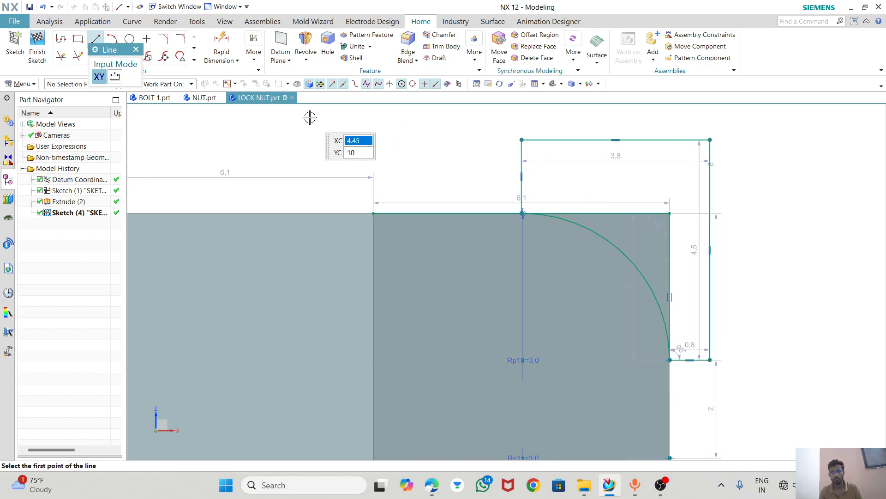
Trim away the upper corner's horizontal and vertical lines between the fillet arc and the new outer outline.
{"action": "key", "text": "t"}
{"action": "left_click", "coordinate": [632, 213]}
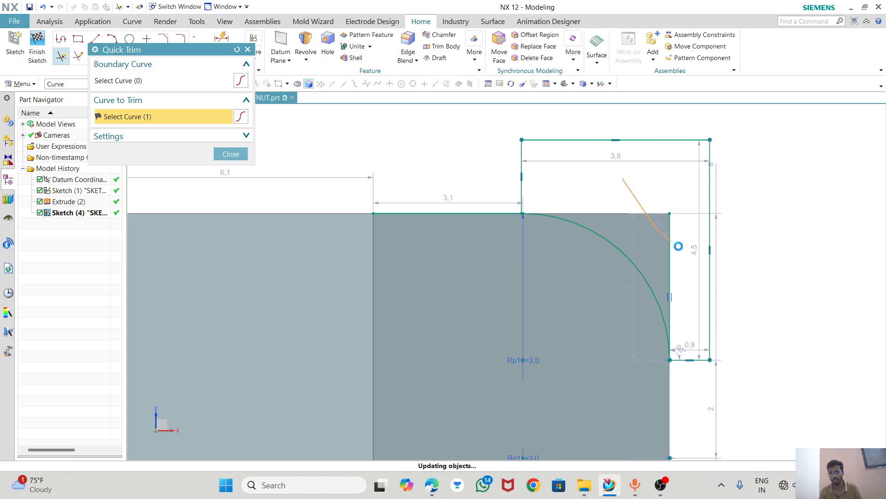
{"action": "left_click", "coordinate": [670, 249]}
{"action": "left_click", "coordinate": [231, 153]}
{"action": "scroll", "coordinate": [333, 109], "scroll_direction": "down", "scroll_amount": 4}
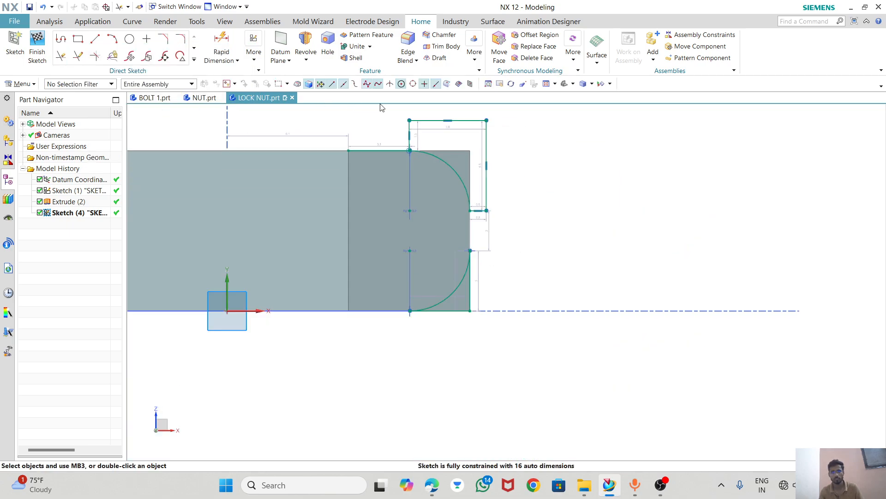
{"action": "scroll", "coordinate": [478, 312], "scroll_direction": "up", "scroll_amount": 5}
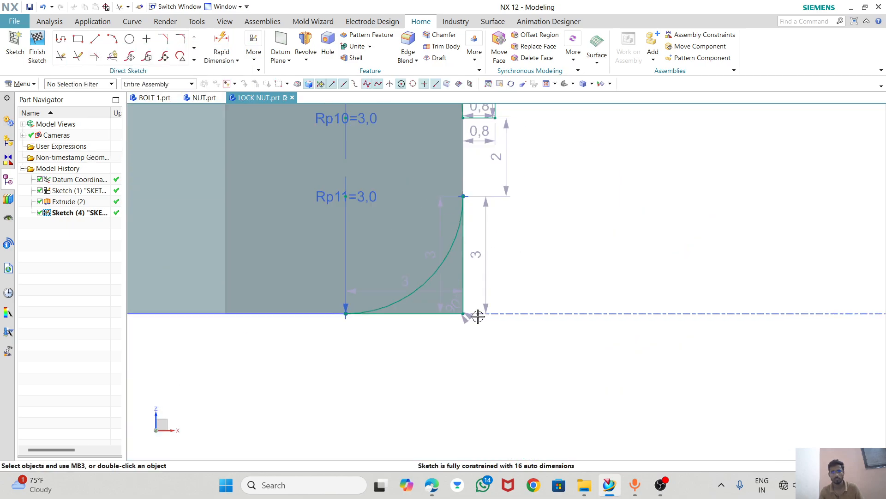
{"action": "left_click", "coordinate": [95, 39]}
{"action": "left_click", "coordinate": [455, 128]}
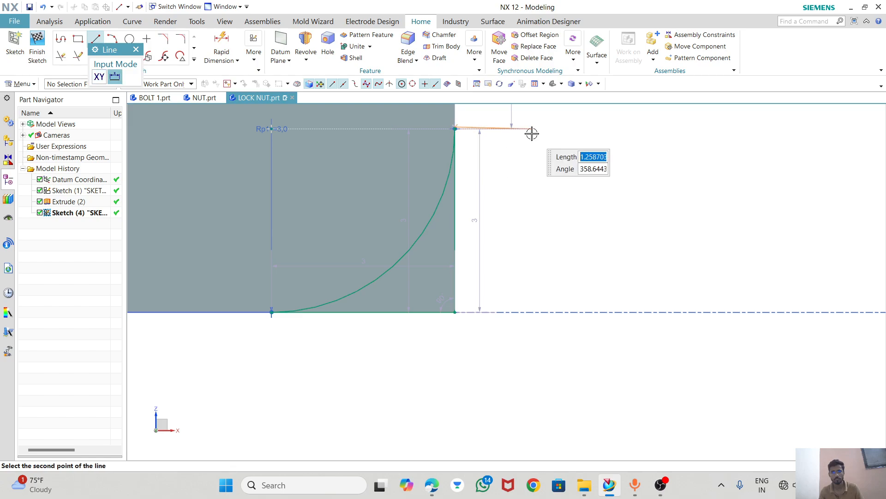
{"action": "key", "text": "Escape"}
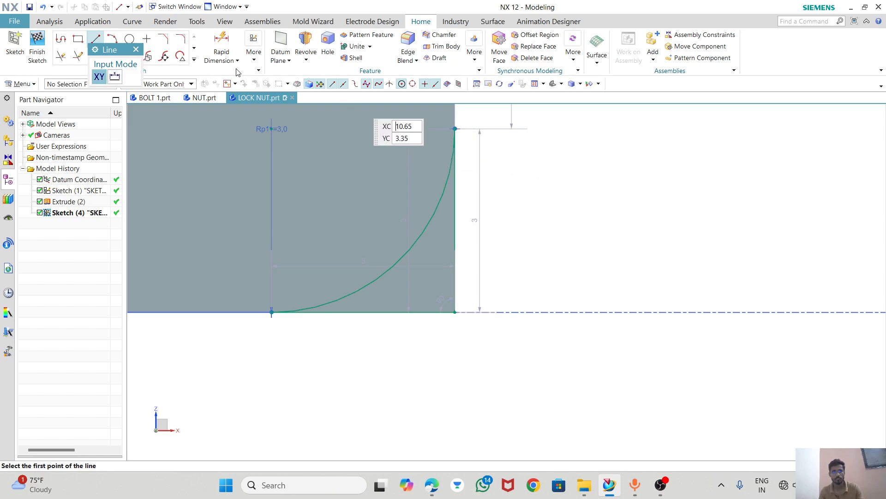
Draw a matching outline outside the lower fillet, about 0.7 mm outward, 3.4 mm down and 3.7 mm across, closing on the arc's lower end.
{"action": "left_click", "coordinate": [95, 40]}
{"action": "left_click", "coordinate": [96, 40]}
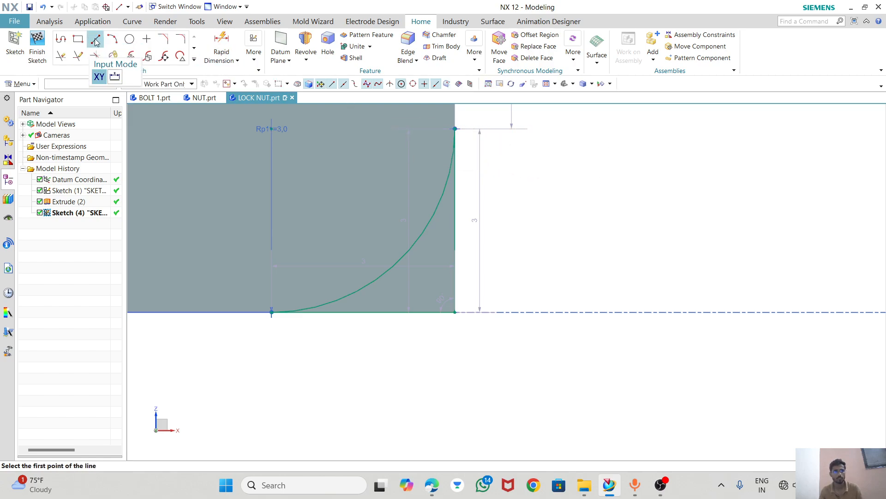
{"action": "left_click", "coordinate": [453, 128]}
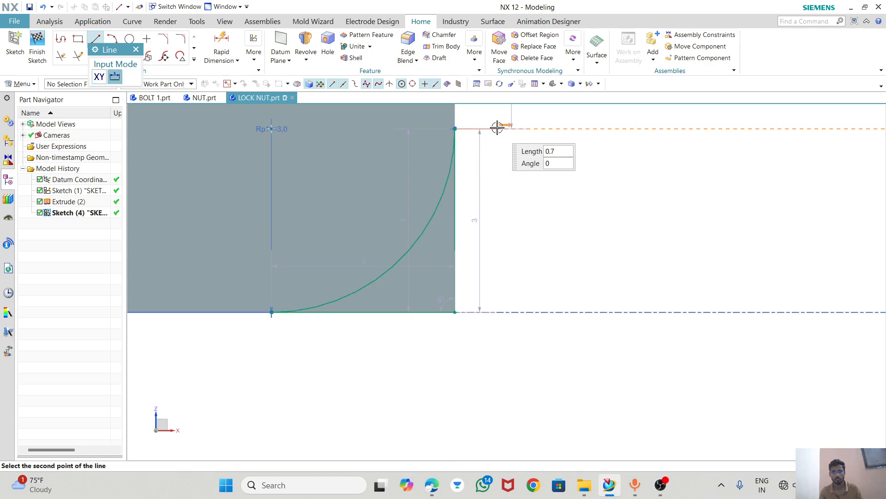
{"action": "left_click", "coordinate": [497, 128]}
{"action": "left_click", "coordinate": [498, 129]}
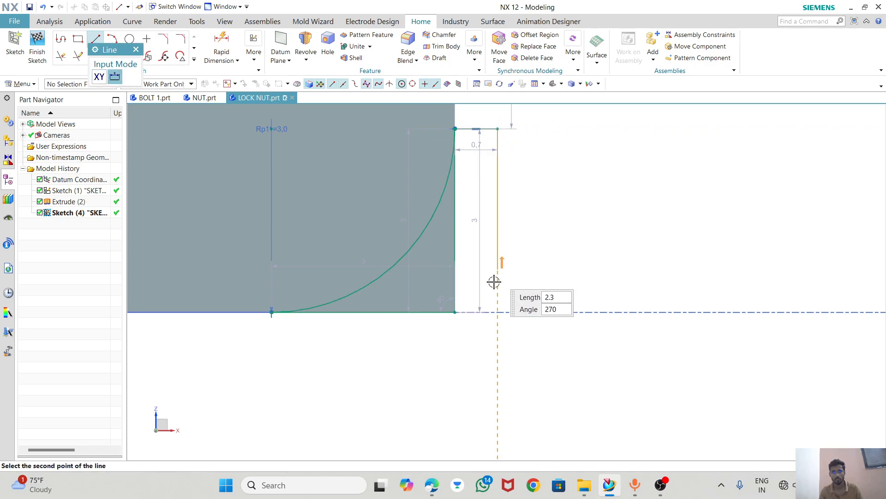
{"action": "left_click", "coordinate": [493, 339]}
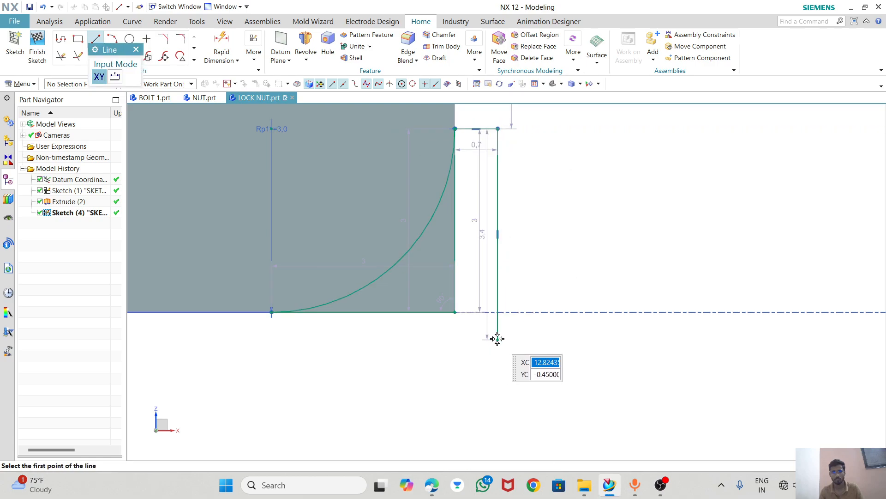
{"action": "left_click", "coordinate": [272, 339]}
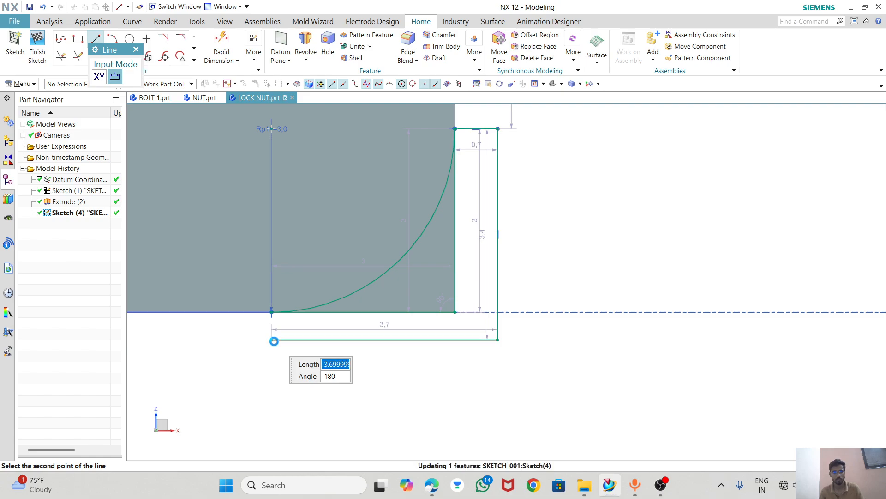
{"action": "left_click", "coordinate": [272, 311]}
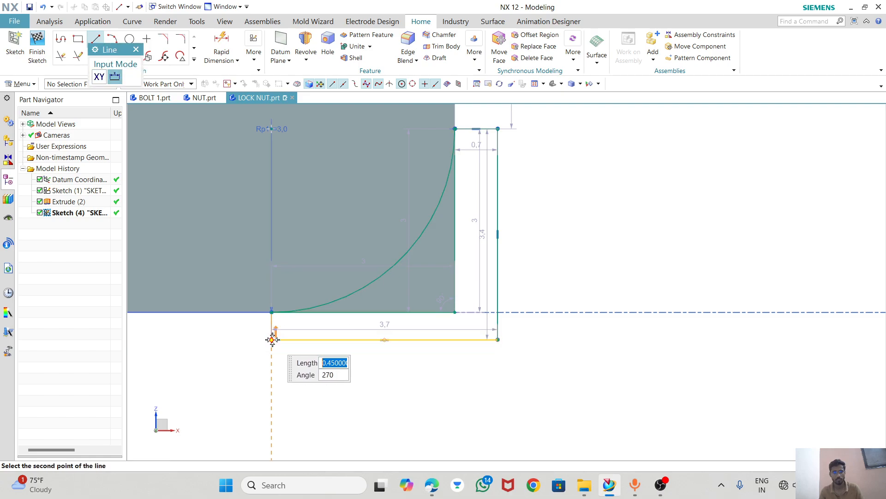
{"action": "left_click", "coordinate": [272, 339]}
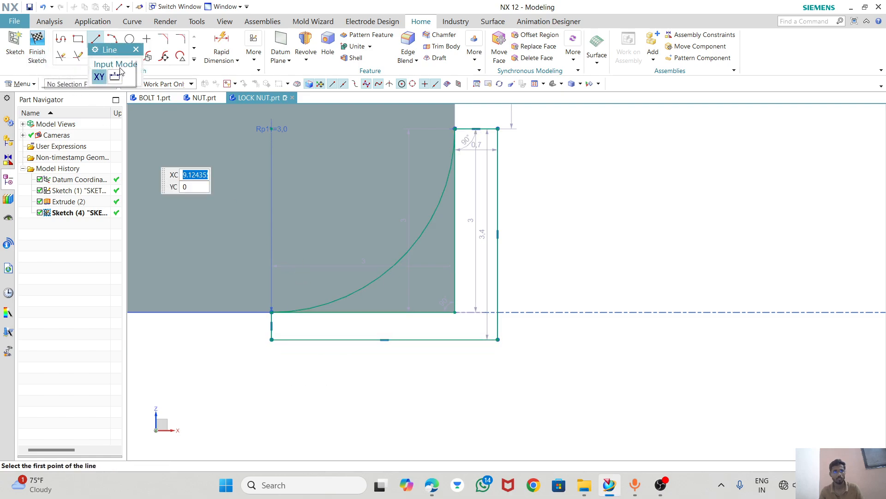
Trim away the lower corner's vertical and horizontal lines along the nut body, and finish the sketch.
{"action": "left_click", "coordinate": [60, 56]}
{"action": "left_click", "coordinate": [476, 264]}
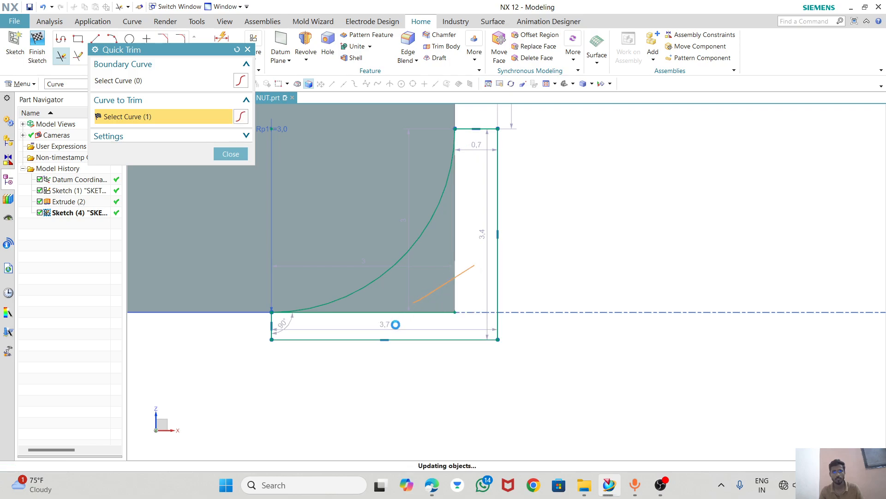
{"action": "left_click", "coordinate": [231, 154]}
{"action": "scroll", "coordinate": [542, 283], "scroll_direction": "down", "scroll_amount": 5}
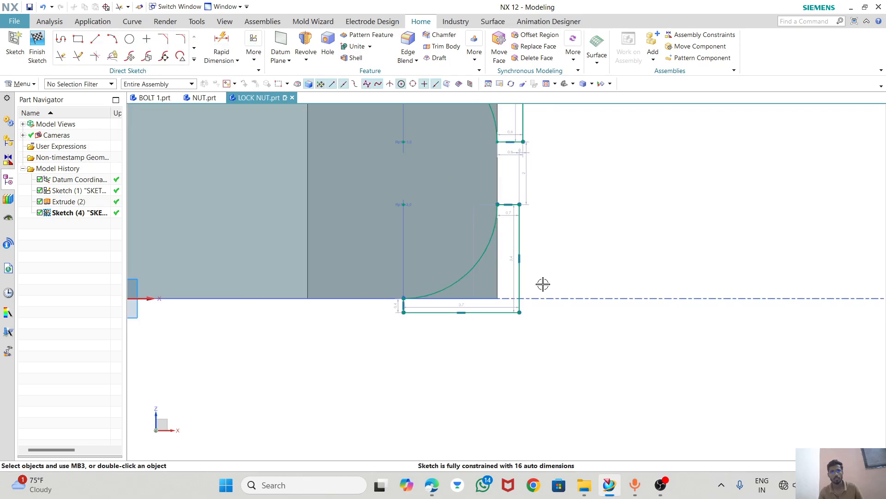
{"action": "scroll", "coordinate": [543, 284], "scroll_direction": "up", "scroll_amount": 2}
{"action": "scroll", "coordinate": [545, 285], "scroll_direction": "down", "scroll_amount": 2}
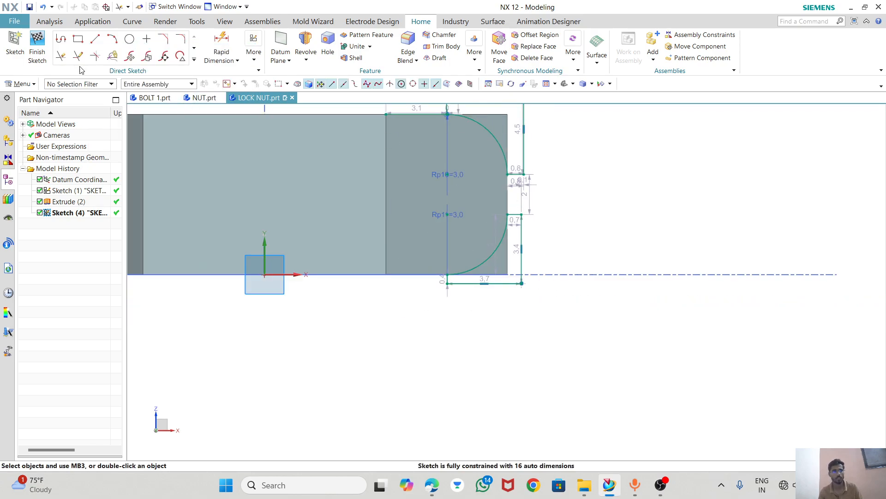
{"action": "left_click", "coordinate": [37, 51]}
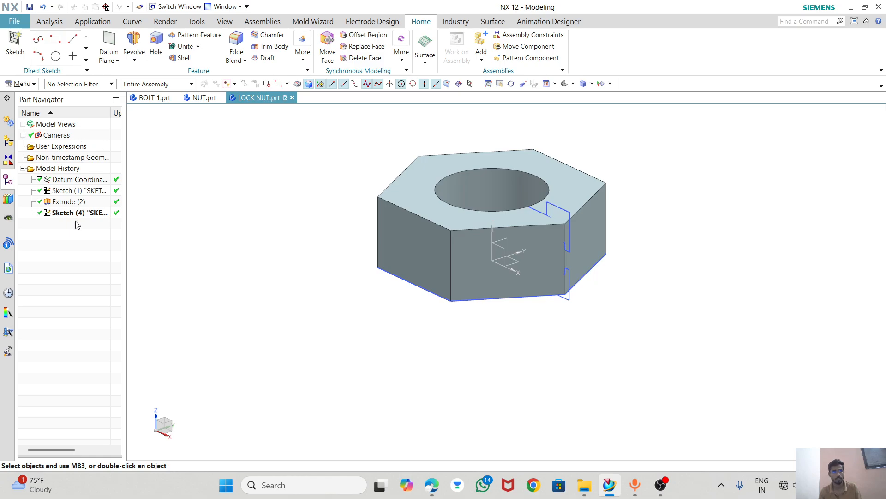
Revolve the corner profile sketch through 360° about the vertical Z datum axis, subtracting it from the nut body.
{"action": "left_click", "coordinate": [79, 213]}
{"action": "left_click", "coordinate": [146, 55]}
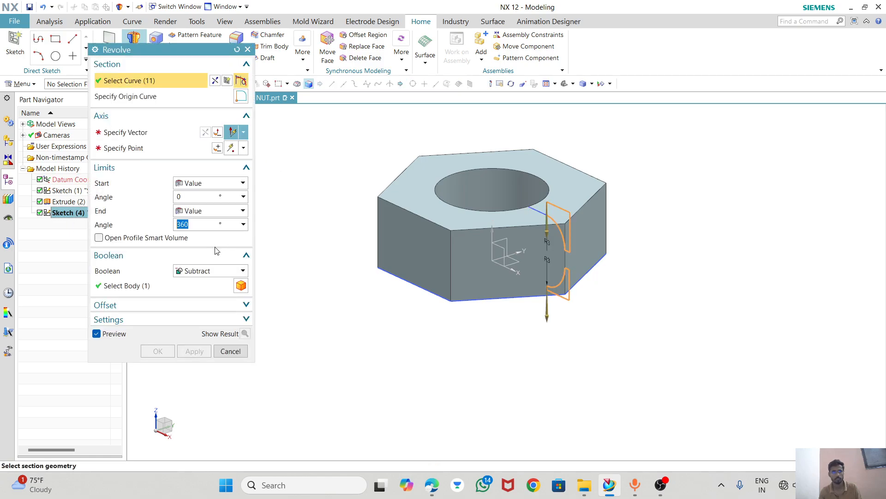
{"action": "left_click", "coordinate": [492, 235]}
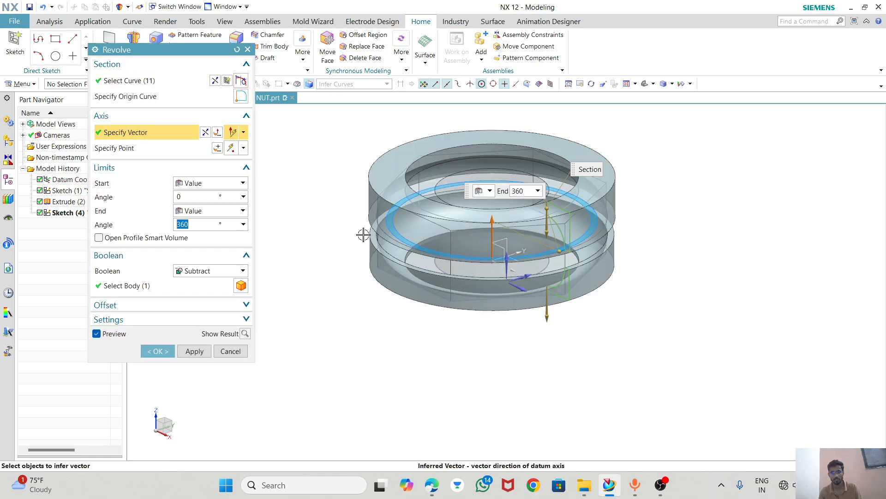
{"action": "left_click", "coordinate": [157, 350]}
{"action": "middle_click_drag", "start_coordinate": [475, 305], "coordinate": [496, 289]}
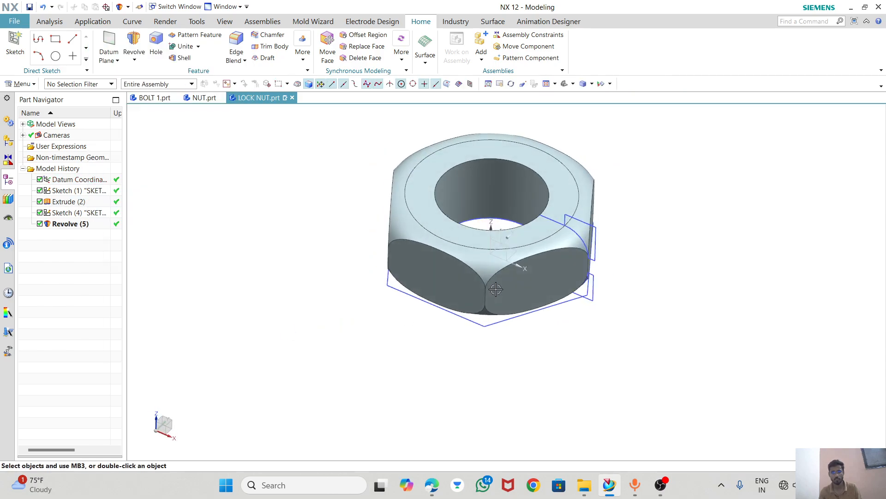
Add a detailed right-hand thread to the nut's bore with 14 mm major diameter, 8 mm length, 2 mm pitch and 60° angle.
{"action": "left_click", "coordinate": [401, 55]}
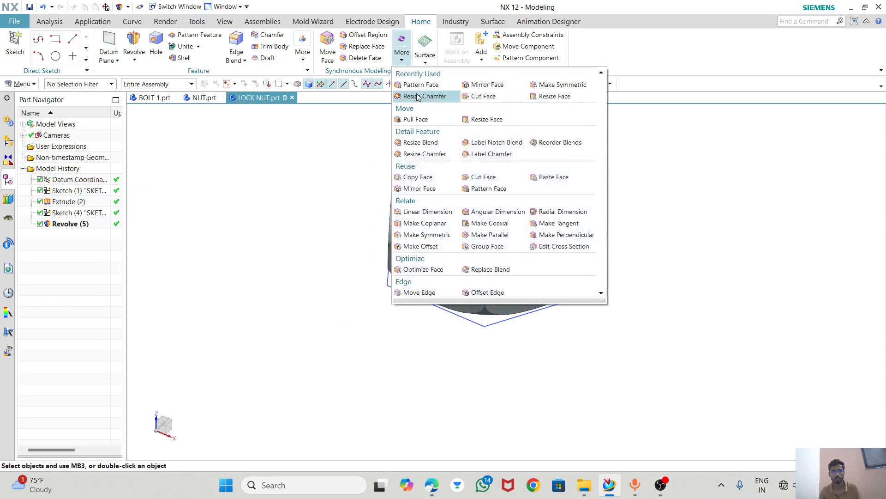
{"action": "left_click", "coordinate": [302, 53]}
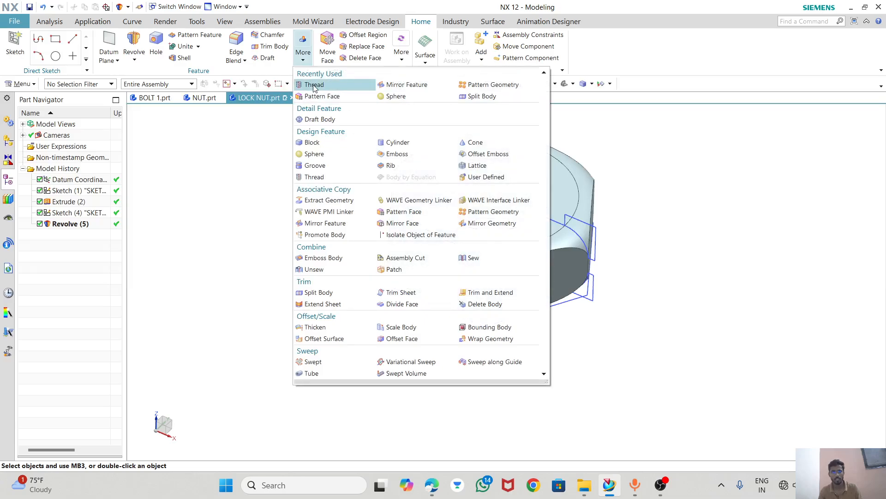
{"action": "left_click", "coordinate": [310, 84]}
{"action": "left_click", "coordinate": [445, 188]}
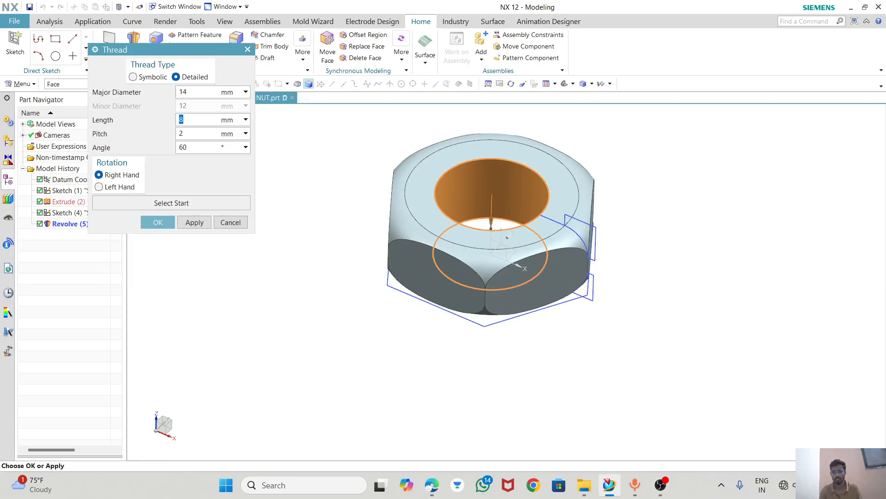
{"action": "left_click", "coordinate": [158, 222]}
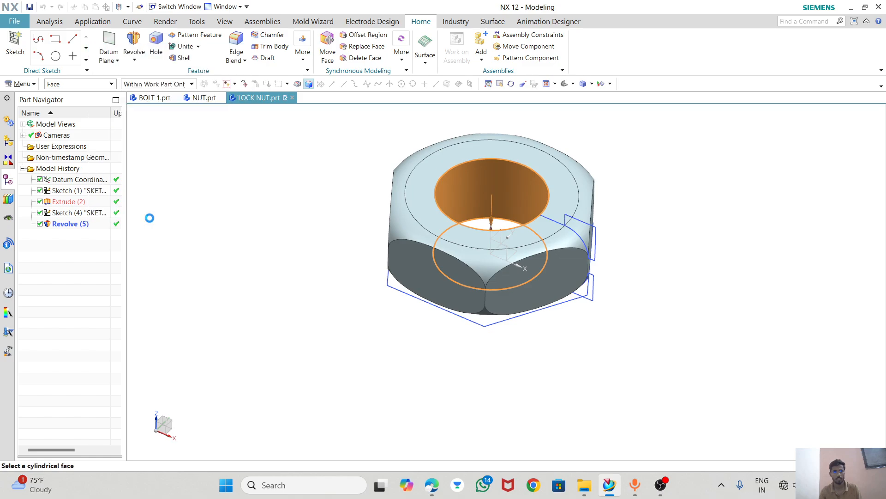
Hide the corner profile sketch and the base hexagon sketch of the lock nut.
{"action": "middle_click_drag", "start_coordinate": [480, 219], "coordinate": [491, 176]}
{"action": "right_click", "coordinate": [76, 212]}
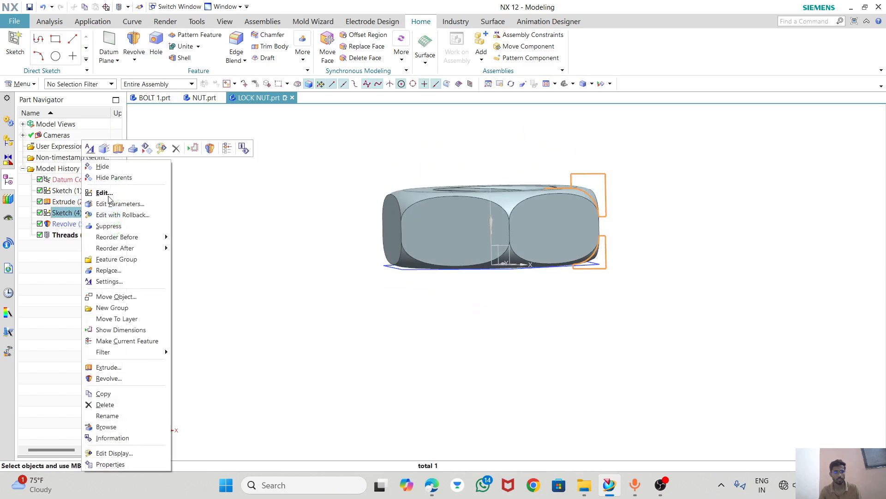
{"action": "left_click", "coordinate": [99, 167]}
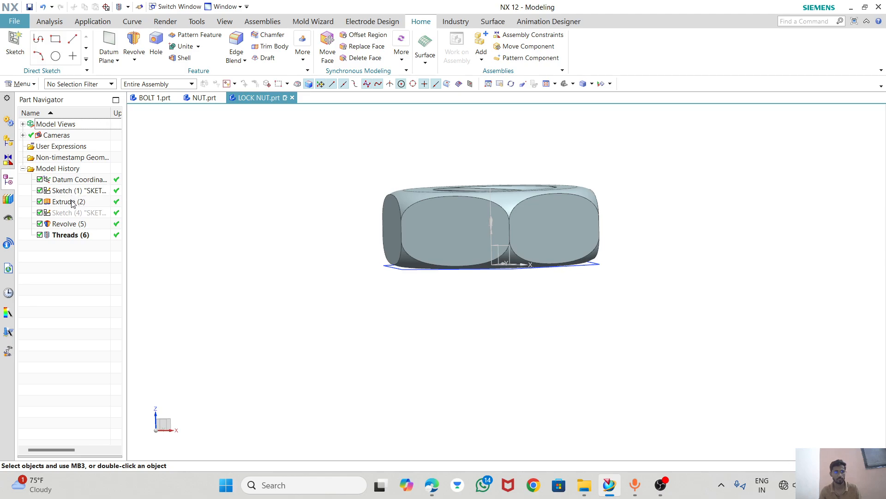
{"action": "right_click", "coordinate": [78, 190]}
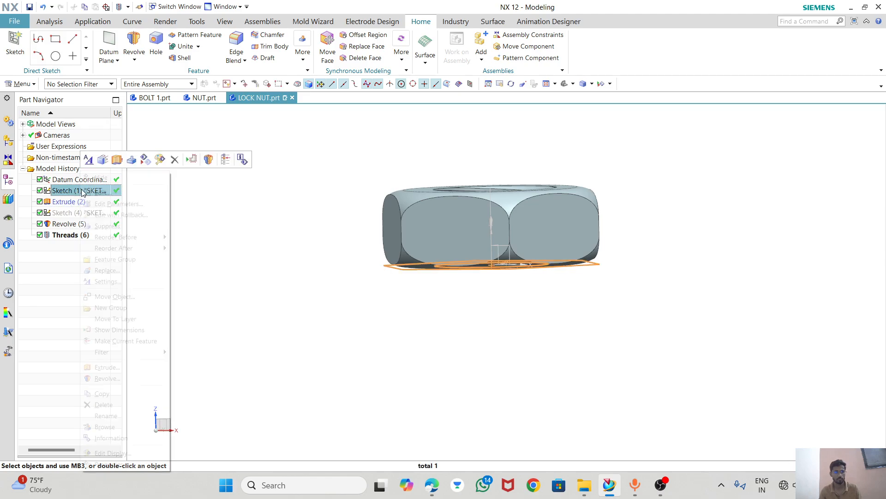
{"action": "left_click", "coordinate": [102, 178]}
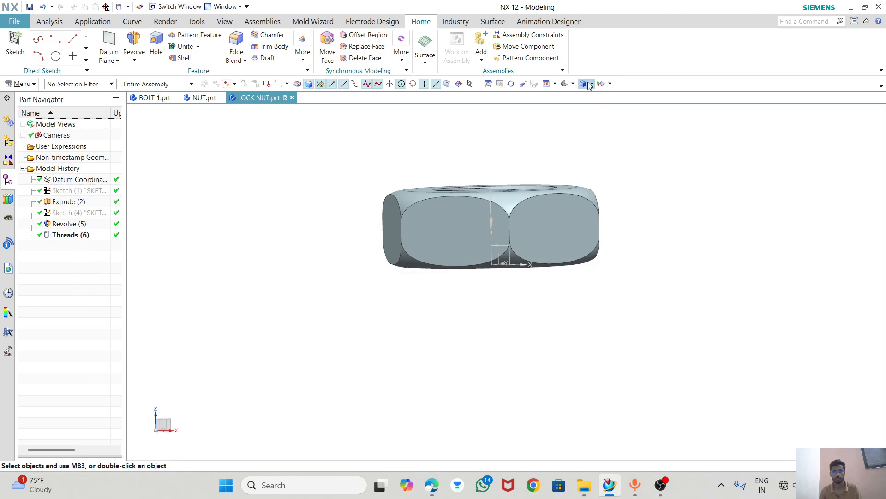
{"action": "left_click", "coordinate": [563, 83]}
{"action": "scroll", "coordinate": [381, 243], "scroll_direction": "down", "scroll_amount": 3}
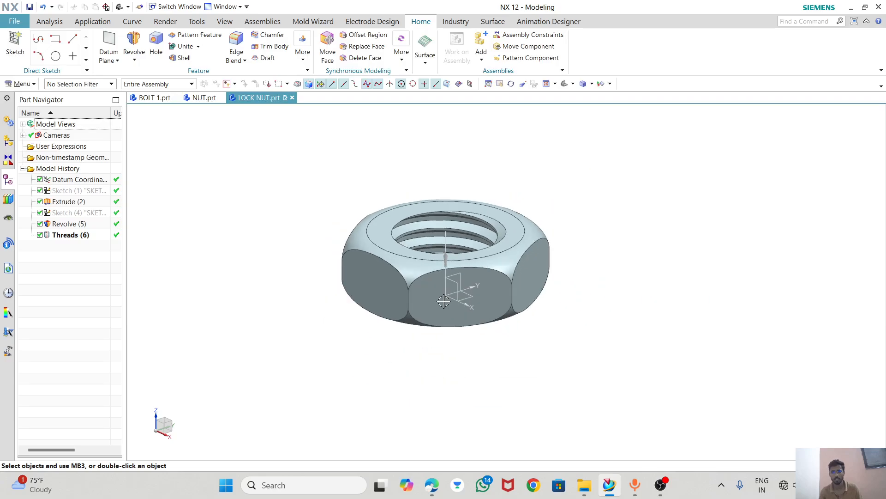
{"action": "middle_click_drag", "start_coordinate": [503, 337], "coordinate": [501, 295]}
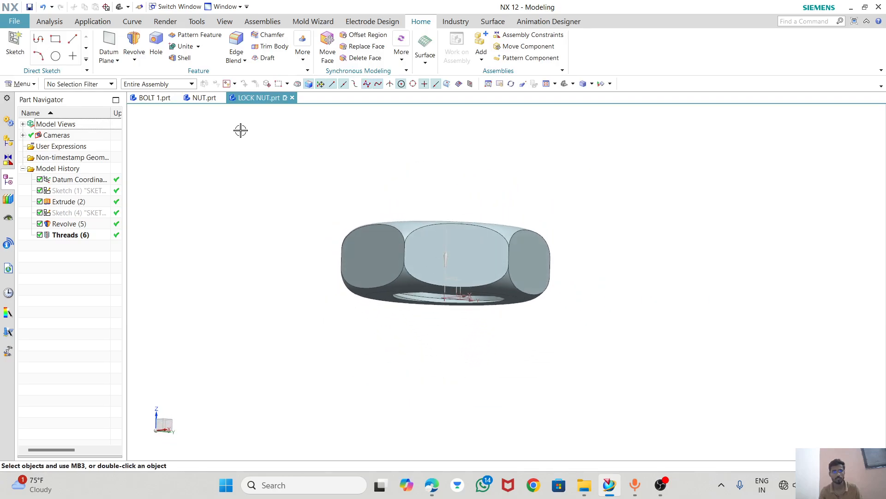
Save the parts BOLT 1, NUT and LOCK NUT one after another.
{"action": "left_click", "coordinate": [205, 98]}
{"action": "left_click", "coordinate": [152, 98]}
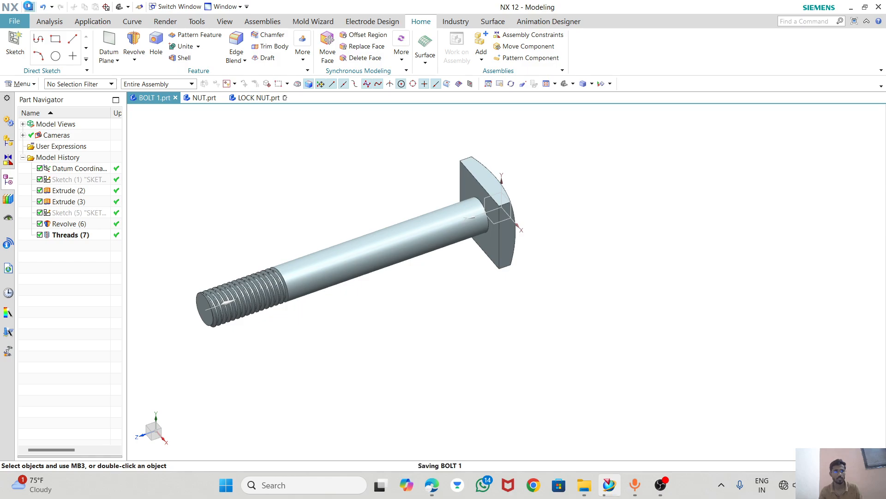
{"action": "left_click", "coordinate": [204, 98]}
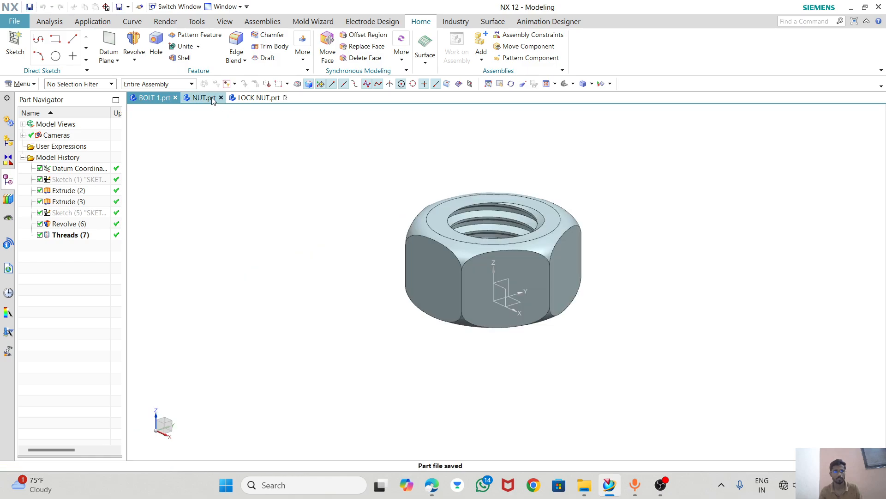
{"action": "left_click", "coordinate": [31, 6]}
{"action": "left_click", "coordinate": [252, 97]}
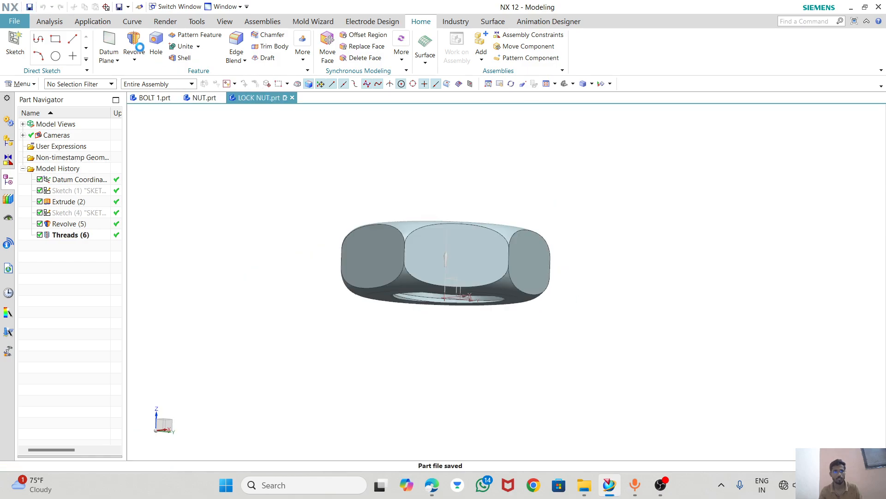
{"action": "left_click", "coordinate": [31, 7]}
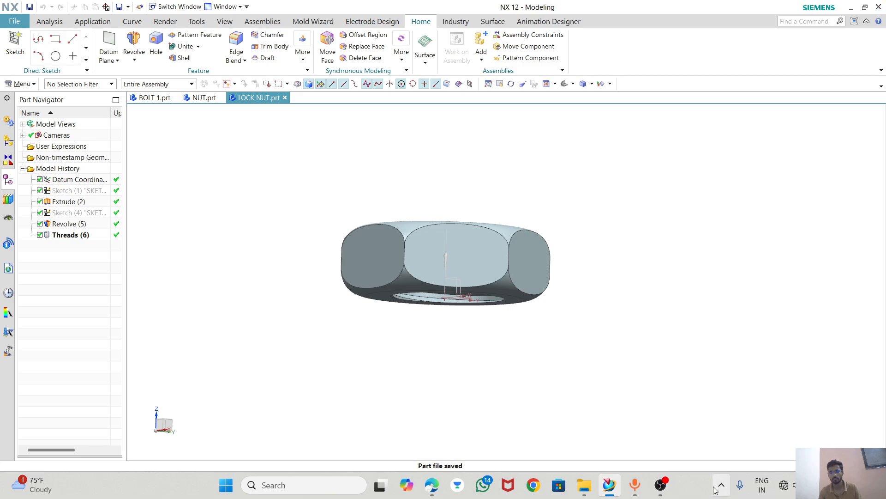
{"action": "mouse_move", "coordinate": [660, 485]}
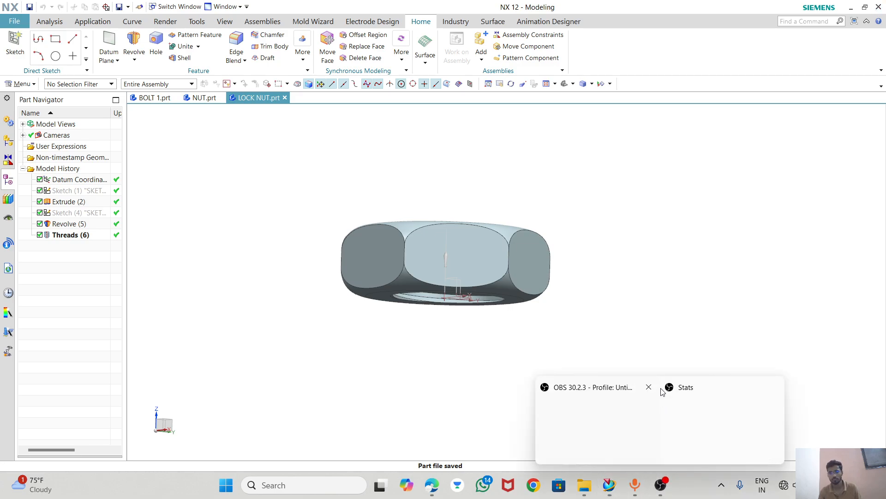
{"action": "left_click", "coordinate": [564, 84]}
{"action": "scroll", "coordinate": [396, 267], "scroll_direction": "down", "scroll_amount": 2}
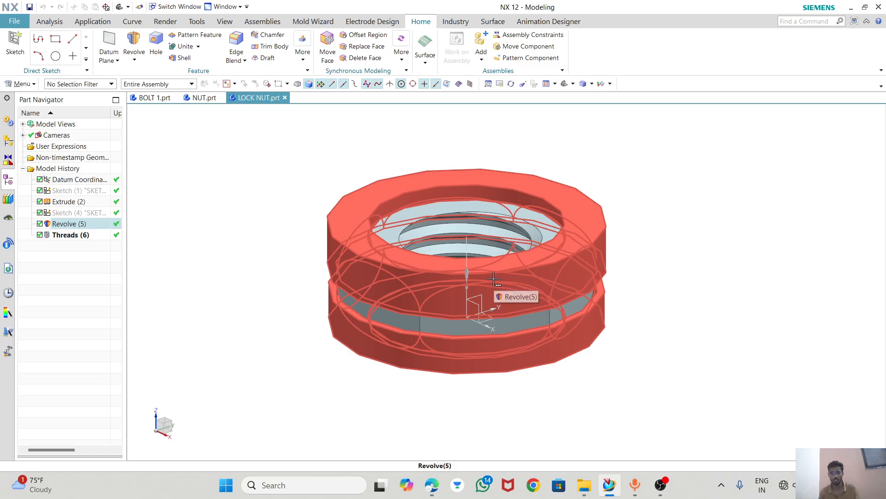
Switch to the browser and examine the hexagonal nut proportions and Fig. 5.12 in machinedrawing.pdf.
{"action": "left_click", "coordinate": [431, 485]}
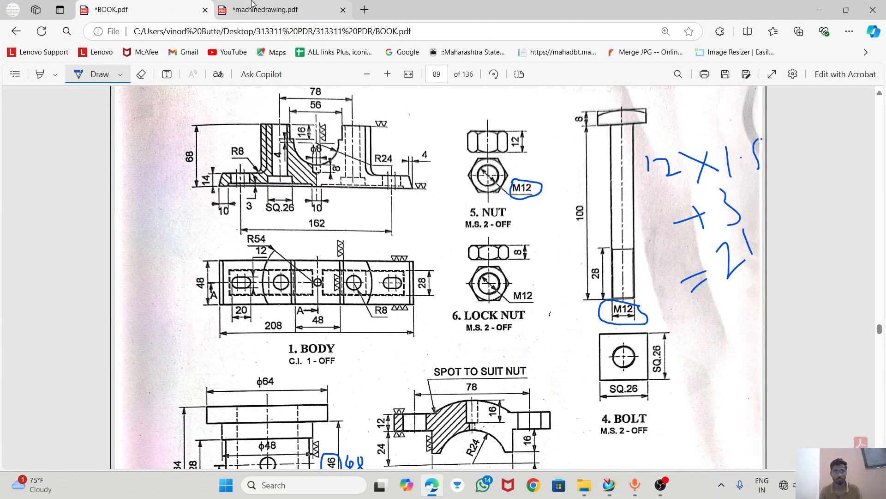
{"action": "left_click", "coordinate": [252, 5]}
{"action": "scroll", "coordinate": [396, 279], "scroll_direction": "down", "scroll_amount": 2}
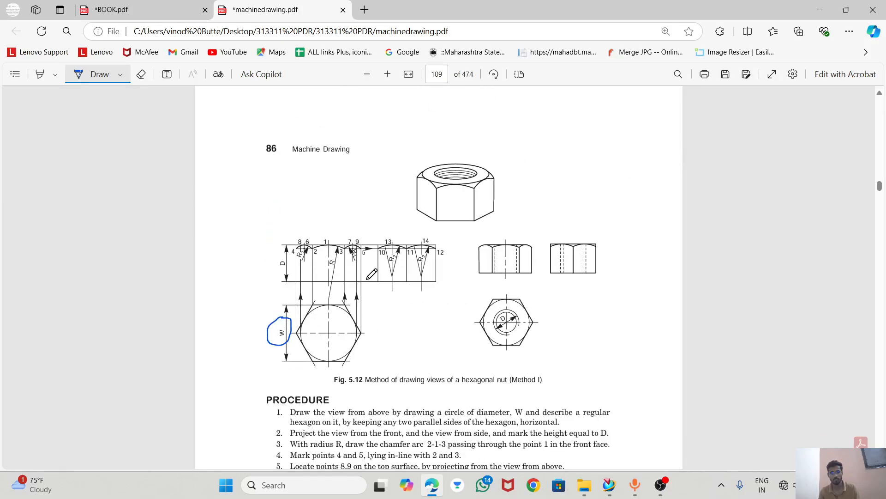
{"action": "scroll", "coordinate": [373, 272], "scroll_direction": "up", "scroll_amount": 6}
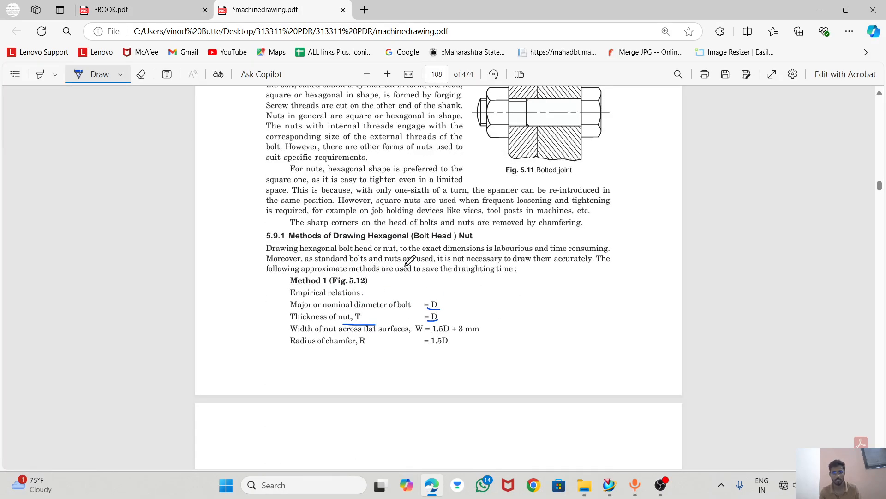
{"action": "scroll", "coordinate": [410, 261], "scroll_direction": "down", "scroll_amount": 2}
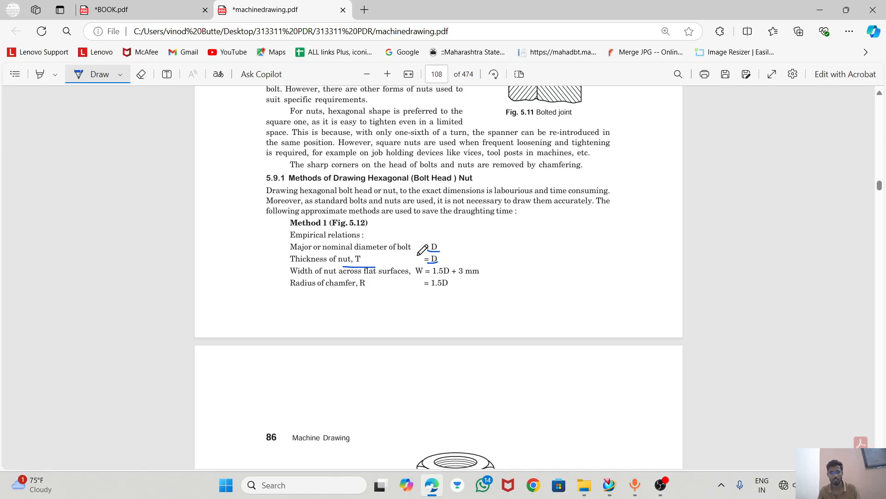
{"action": "scroll", "coordinate": [428, 210], "scroll_direction": "down", "scroll_amount": 5}
Go through the plummer block details and part list in BOOK.pdf, and underline the handwritten M12 note above the assembly front view.
{"action": "left_click", "coordinate": [184, 9]}
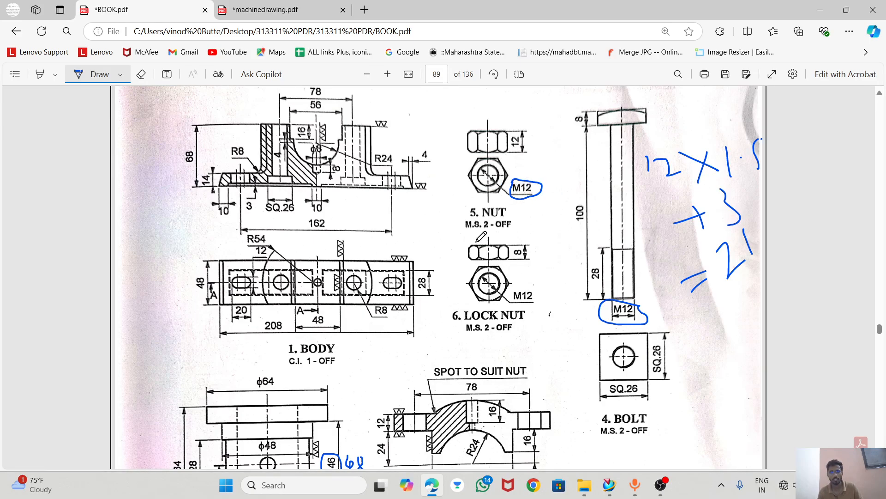
{"action": "scroll", "coordinate": [493, 308], "scroll_direction": "down", "scroll_amount": 6}
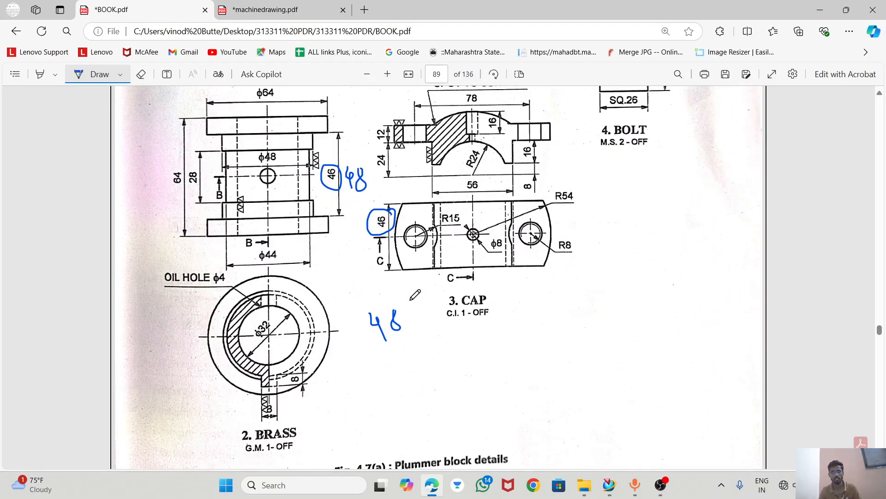
{"action": "scroll", "coordinate": [482, 224], "scroll_direction": "up", "scroll_amount": 4}
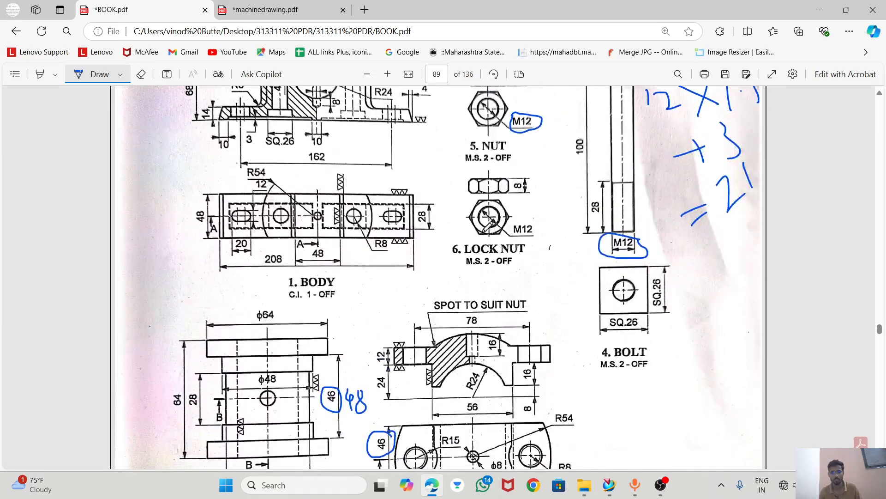
{"action": "scroll", "coordinate": [482, 224], "scroll_direction": "down", "scroll_amount": 20}
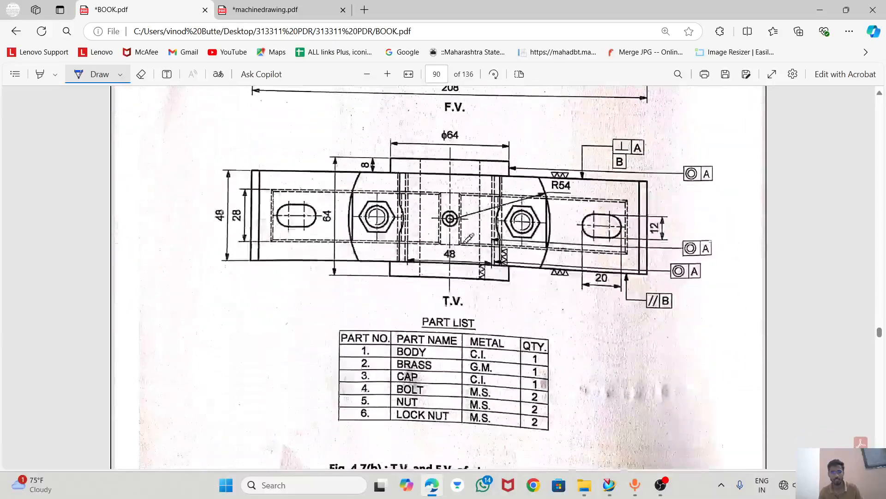
{"action": "scroll", "coordinate": [424, 226], "scroll_direction": "up", "scroll_amount": 2}
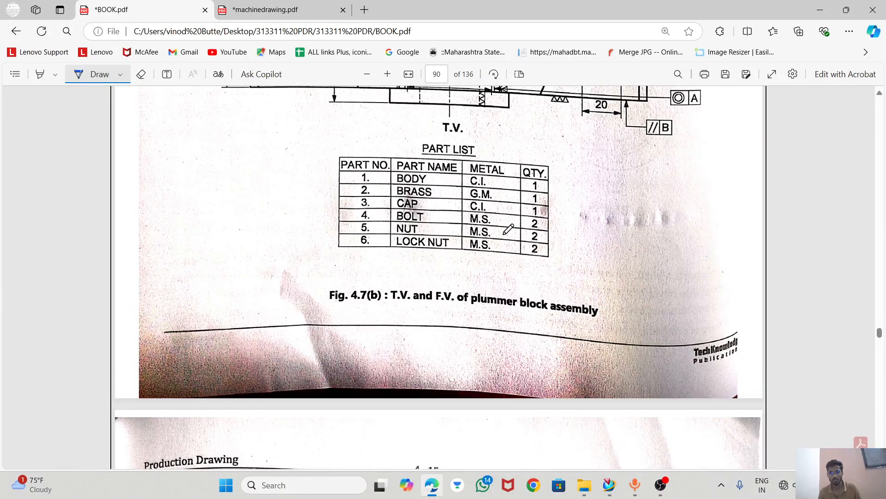
{"action": "scroll", "coordinate": [508, 229], "scroll_direction": "up", "scroll_amount": 8}
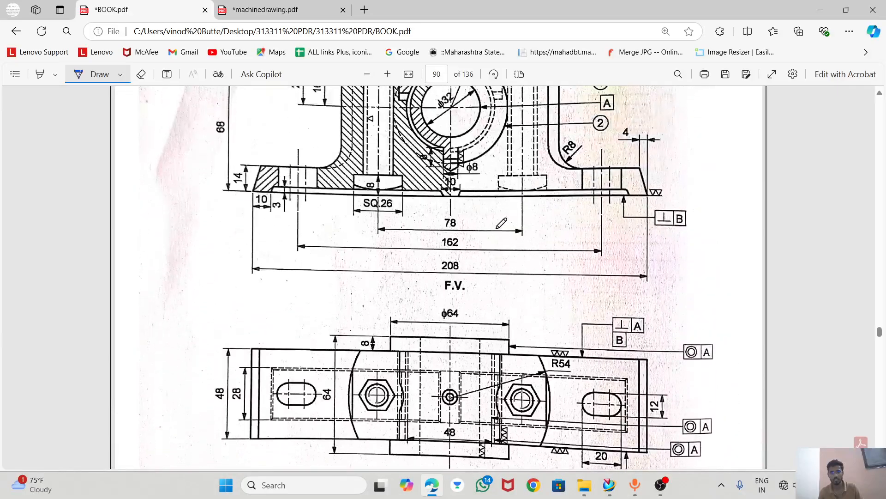
{"action": "scroll", "coordinate": [500, 223], "scroll_direction": "up", "scroll_amount": 5}
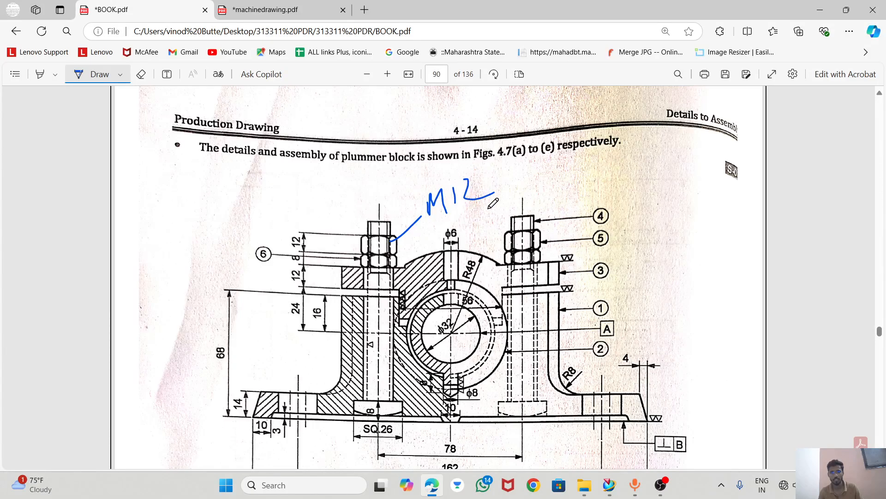
{"action": "mouse_move", "coordinate": [500, 210]}
{"action": "left_mouse_down"}
{"action": "mouse_move", "coordinate": [396, 224]}
{"action": "mouse_move", "coordinate": [504, 217]}
{"action": "left_mouse_up"}
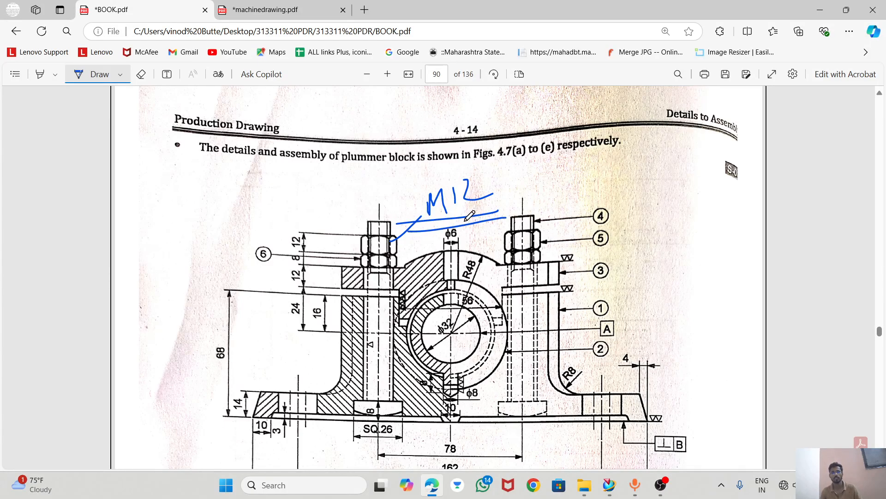
Compare the bolt, nut and lock nut drawings in BOOK.pdf with the Method 1 empirical relations in machinedrawing.pdf.
{"action": "left_click", "coordinate": [300, 6]}
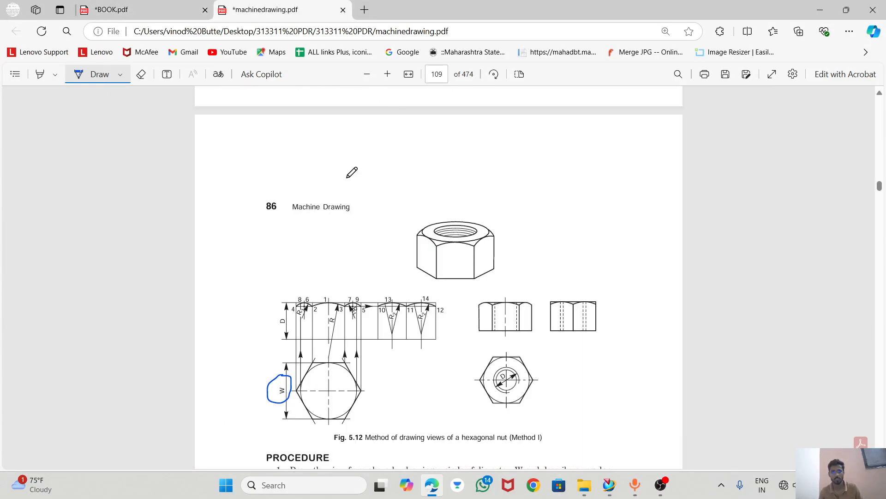
{"action": "left_click", "coordinate": [164, 8]}
{"action": "scroll", "coordinate": [493, 261], "scroll_direction": "up", "scroll_amount": 15}
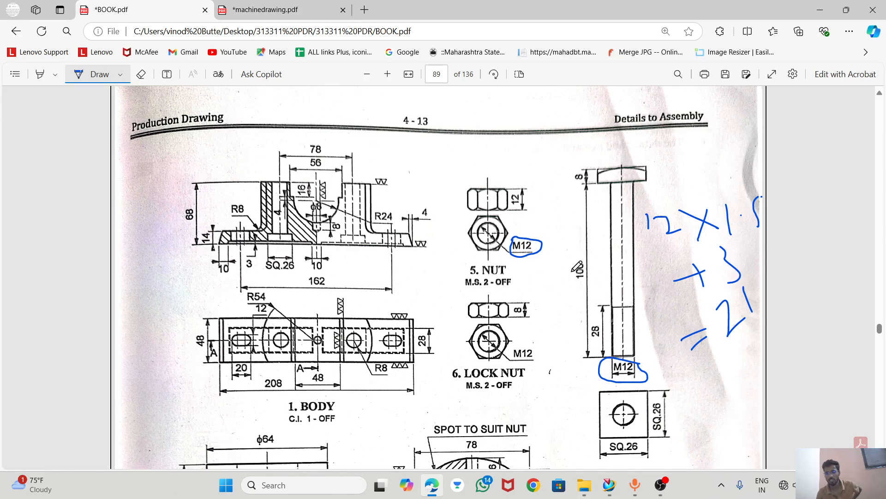
{"action": "left_click", "coordinate": [286, 12]}
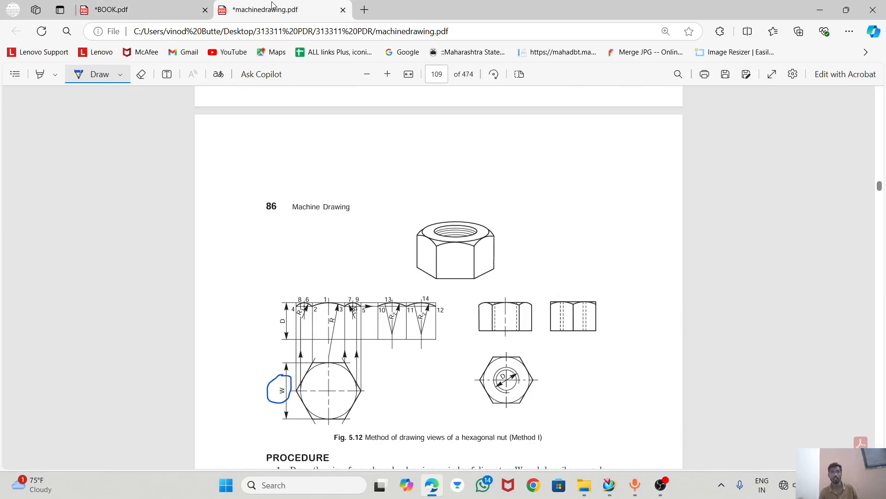
{"action": "scroll", "coordinate": [415, 180], "scroll_direction": "up", "scroll_amount": 3}
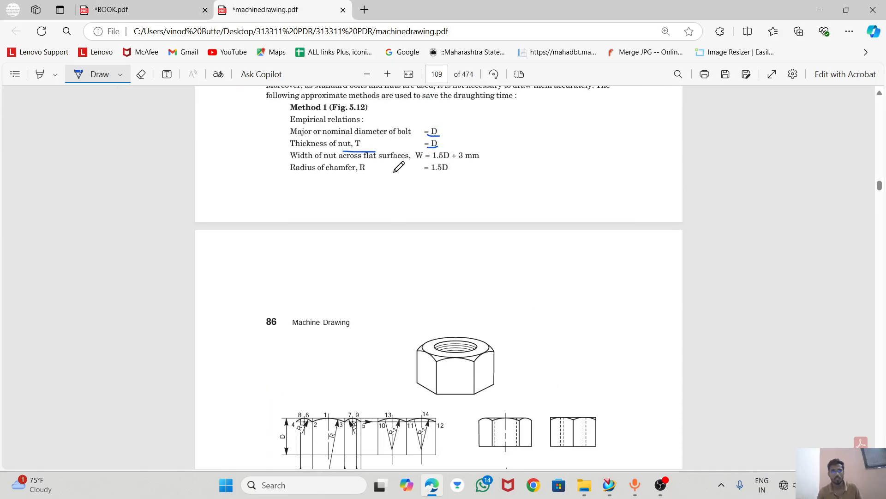